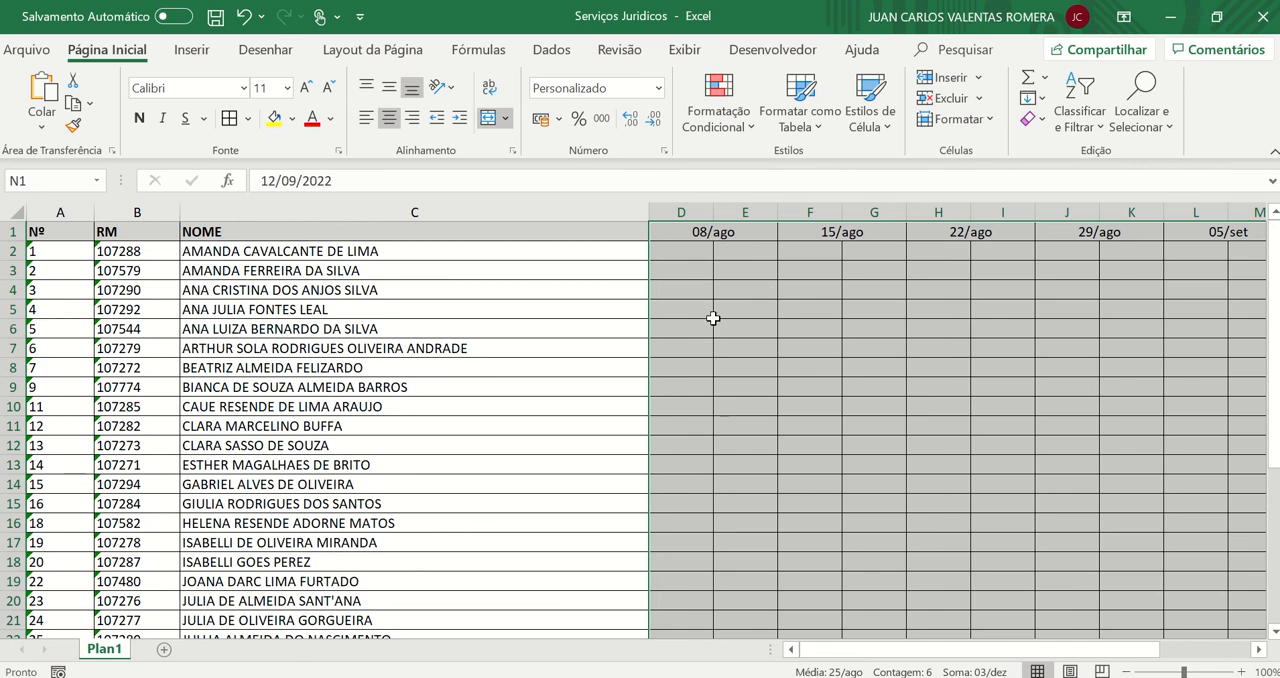
left_click(740, 264)
left_click(727, 234)
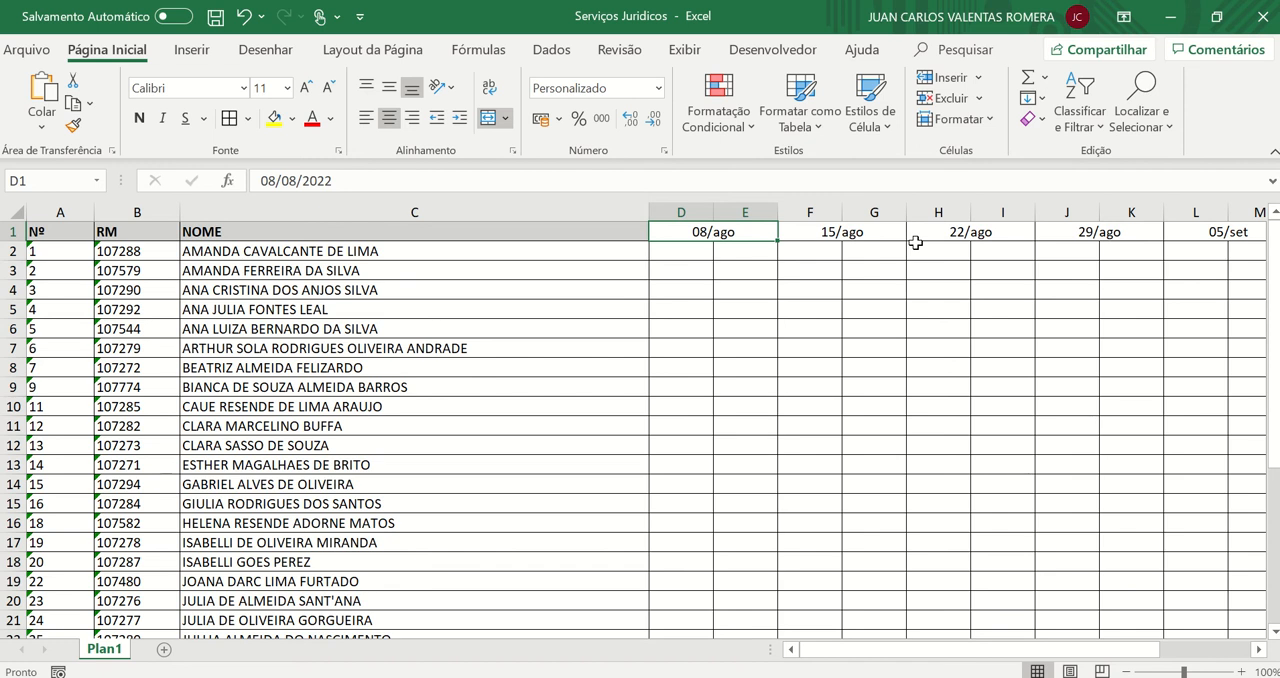
right_click(106, 657)
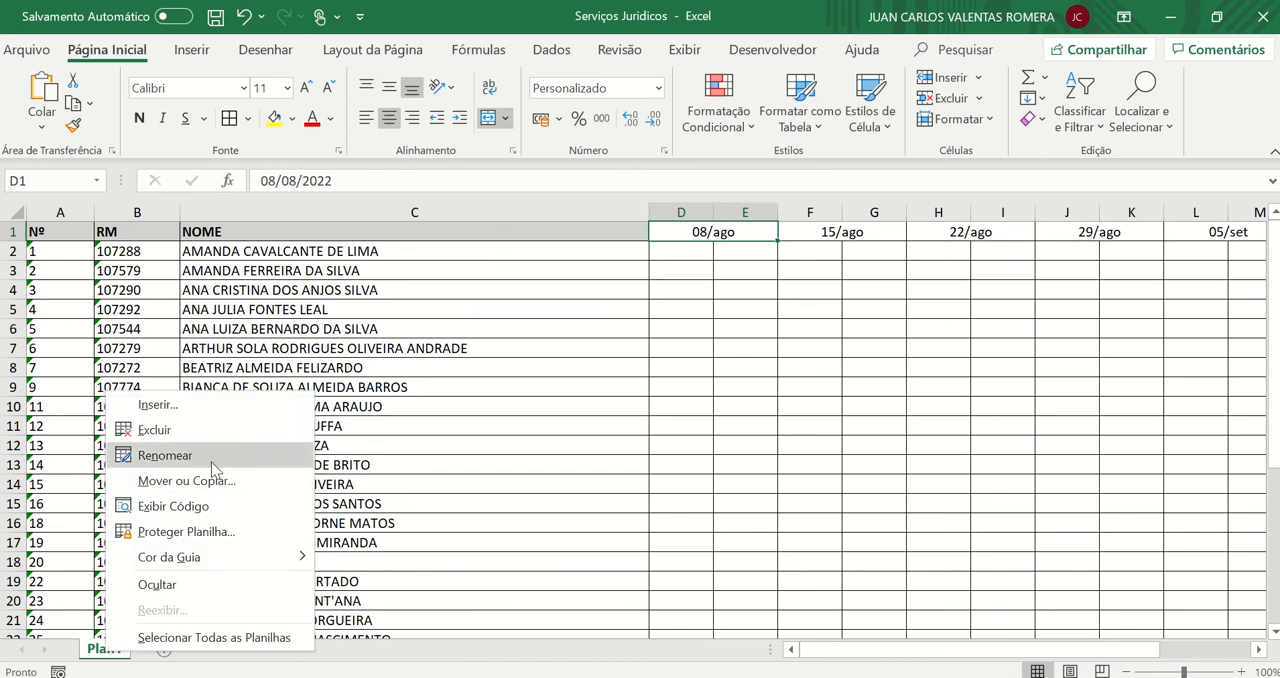
left_click(369, 643)
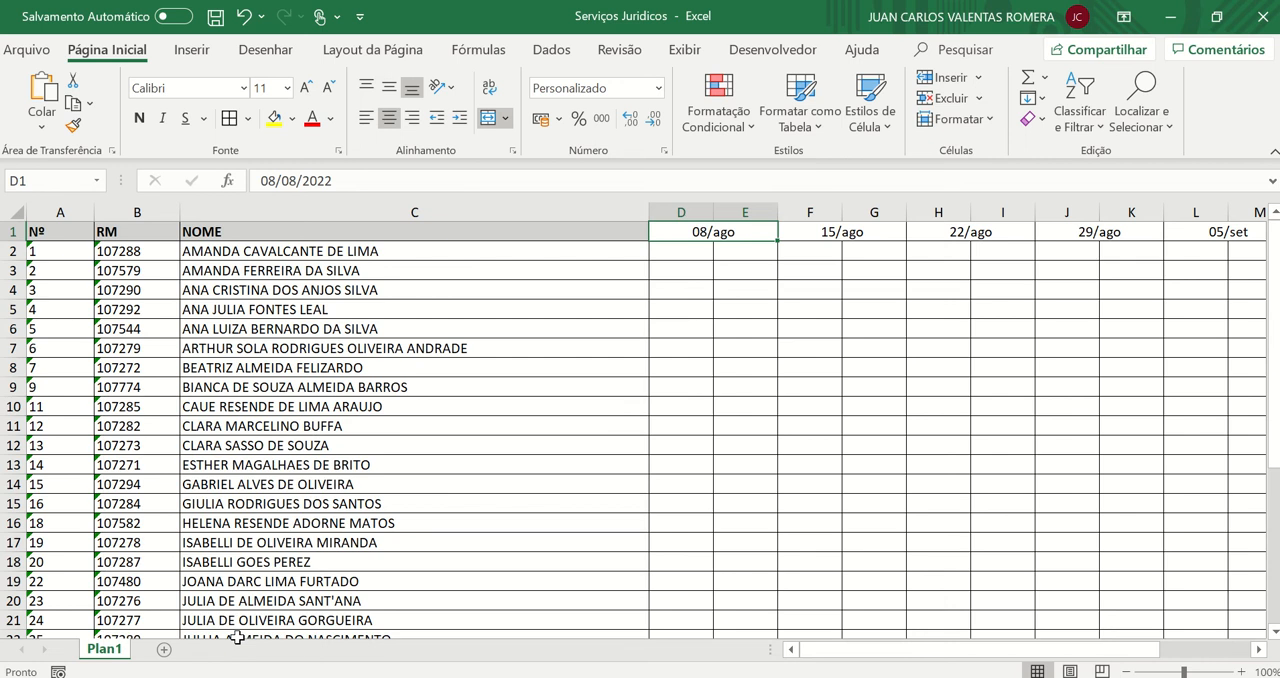
right_click(106, 657)
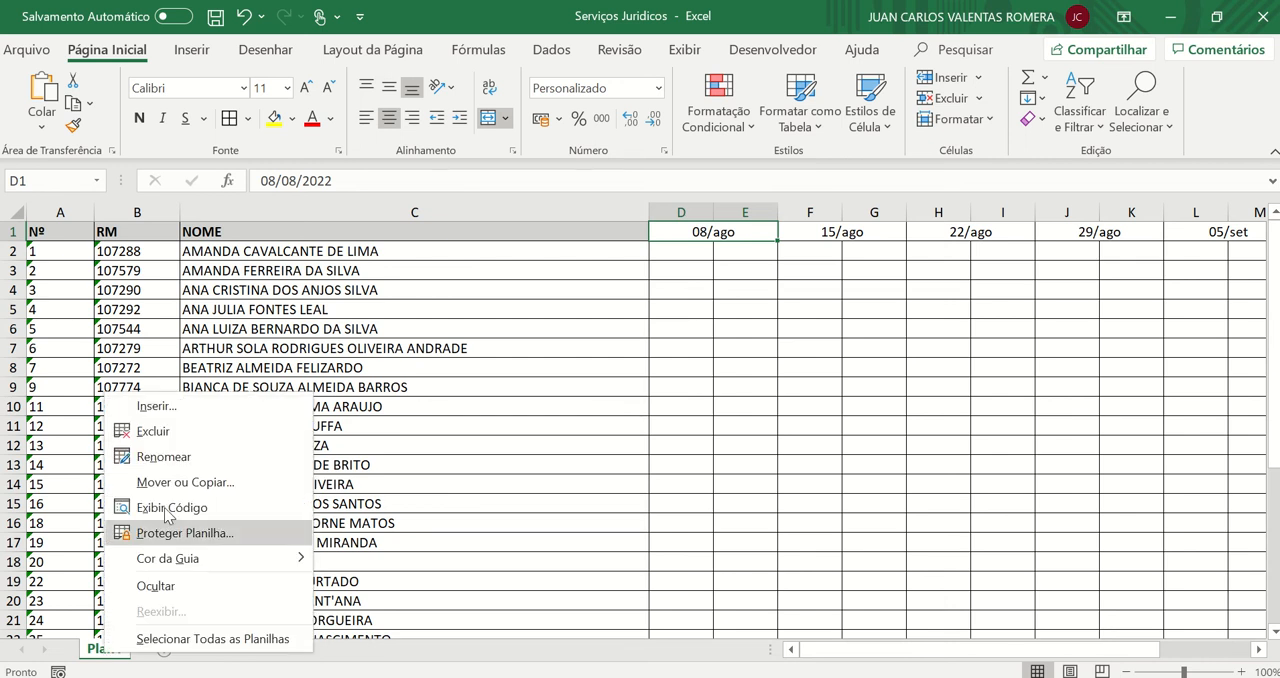
left_click(99, 658)
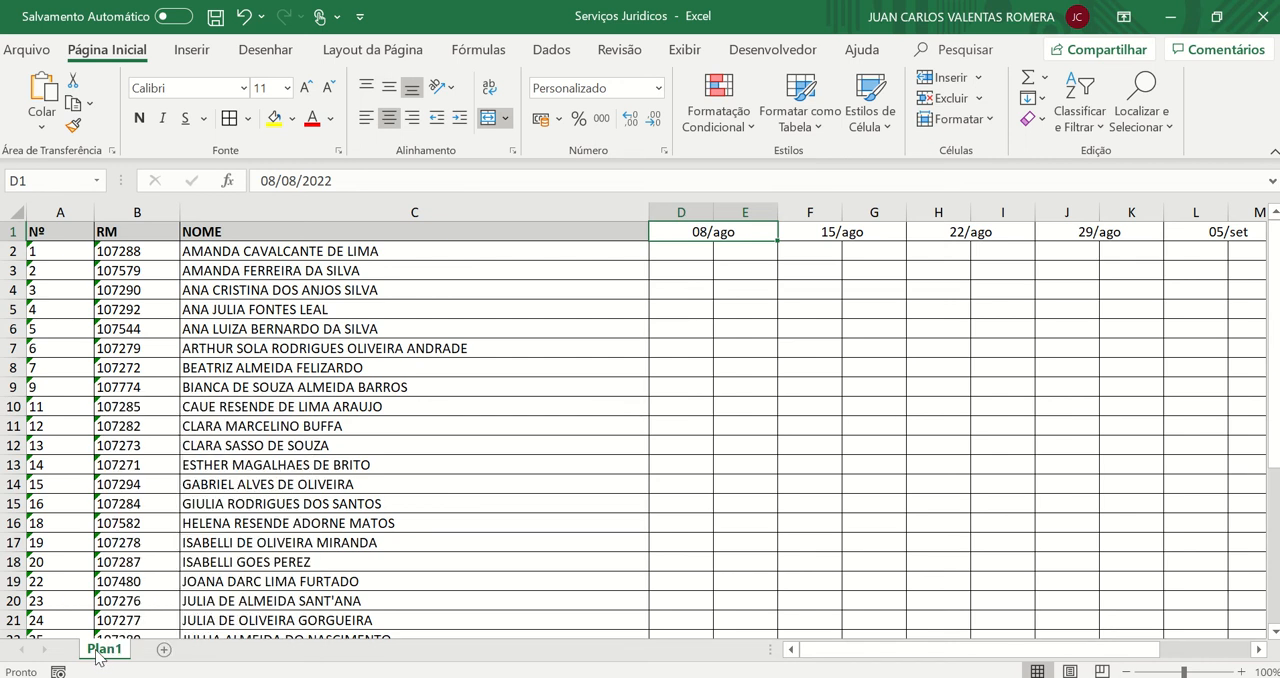
Rename the Plan1 worksheet as Chamadas
double_click(99, 650)
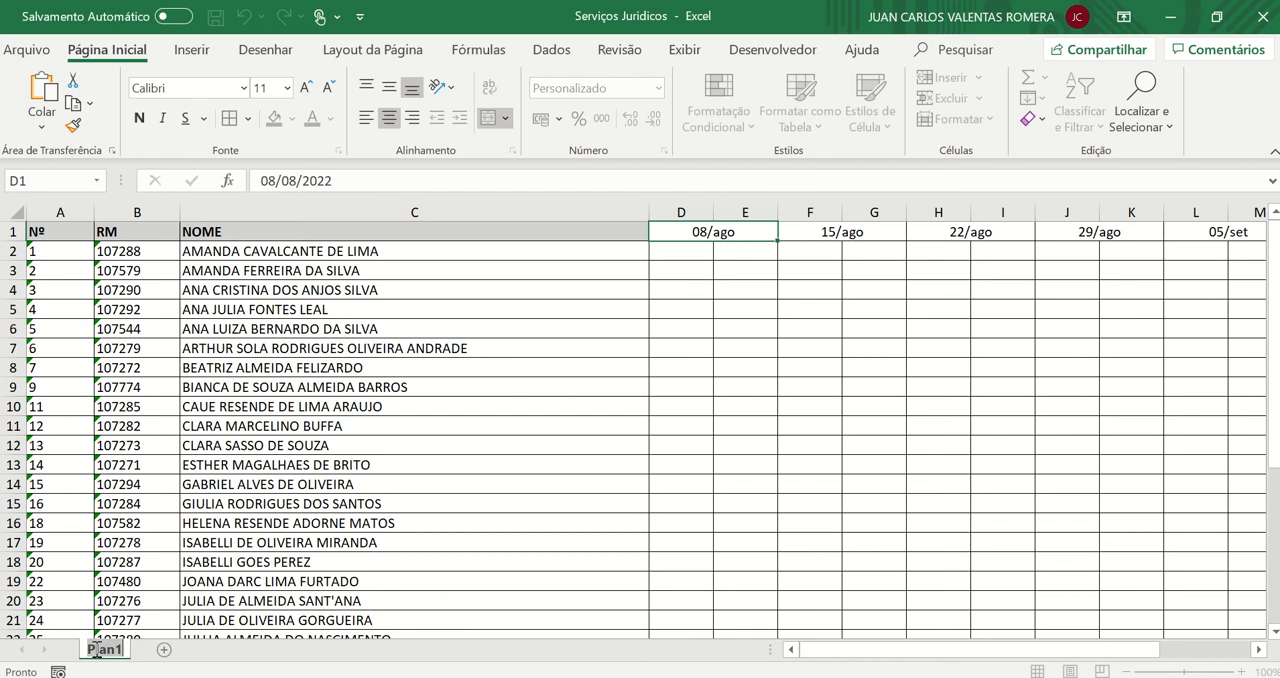
type("Ch")
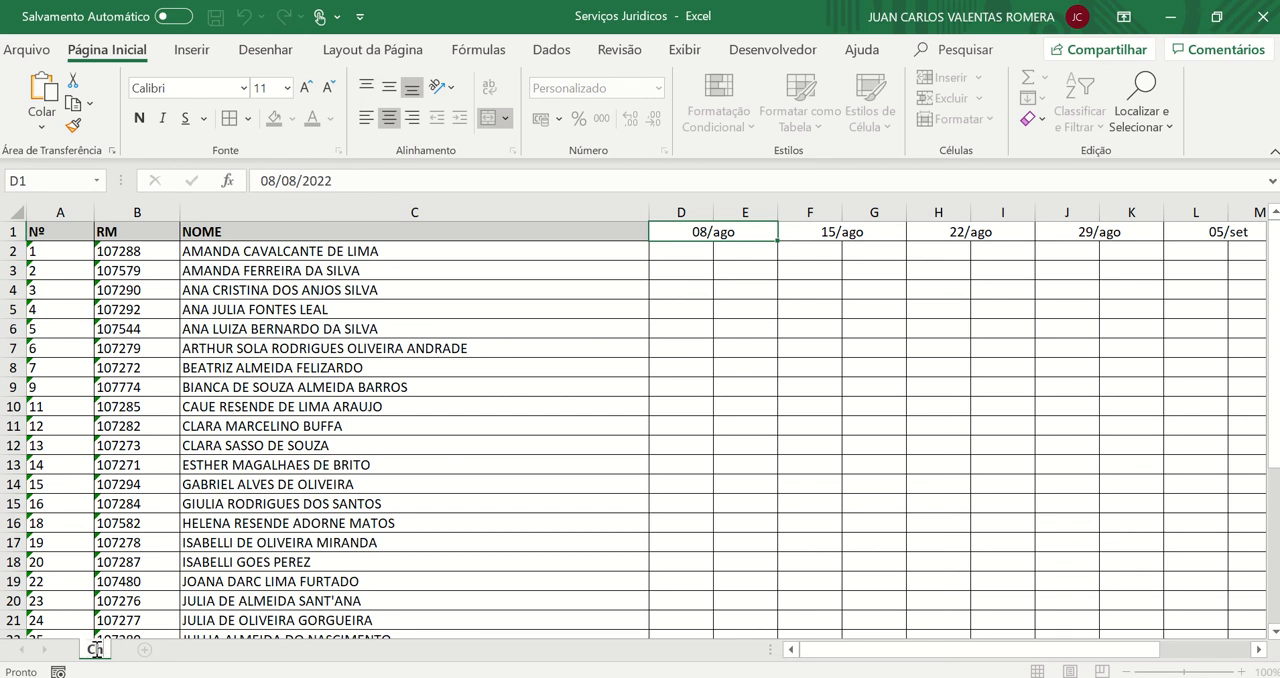
type("amadas")
key("Return")
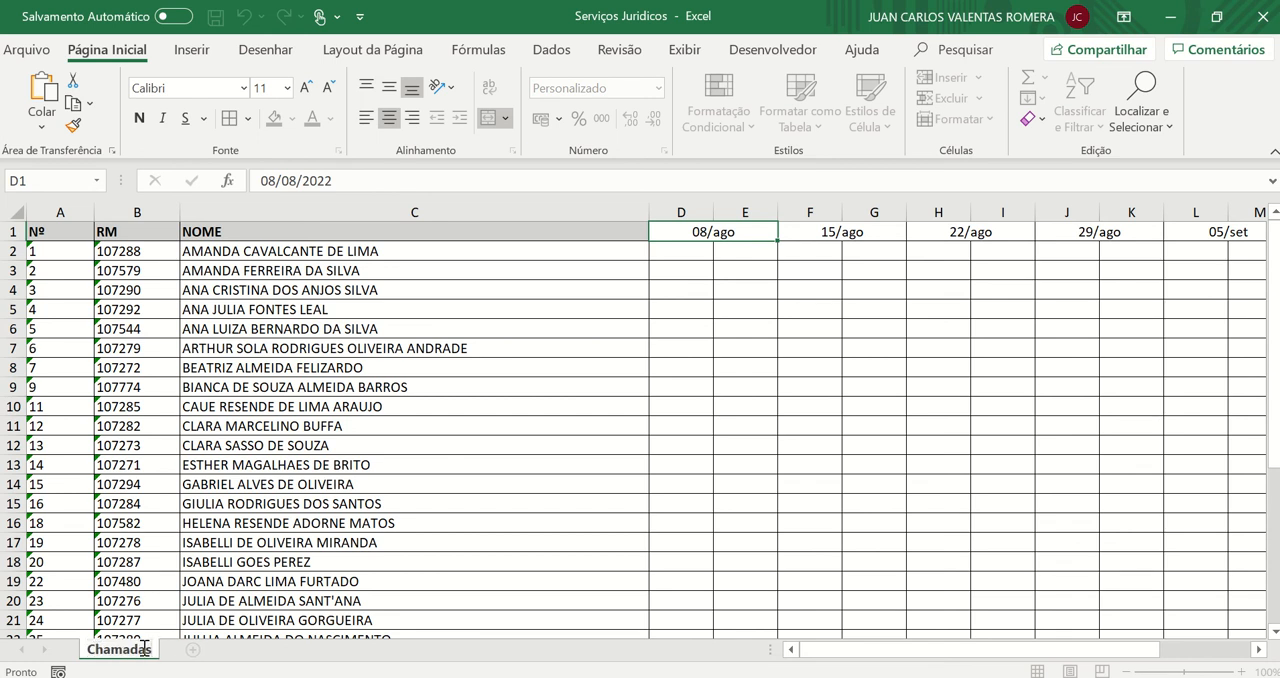
left_click(327, 516)
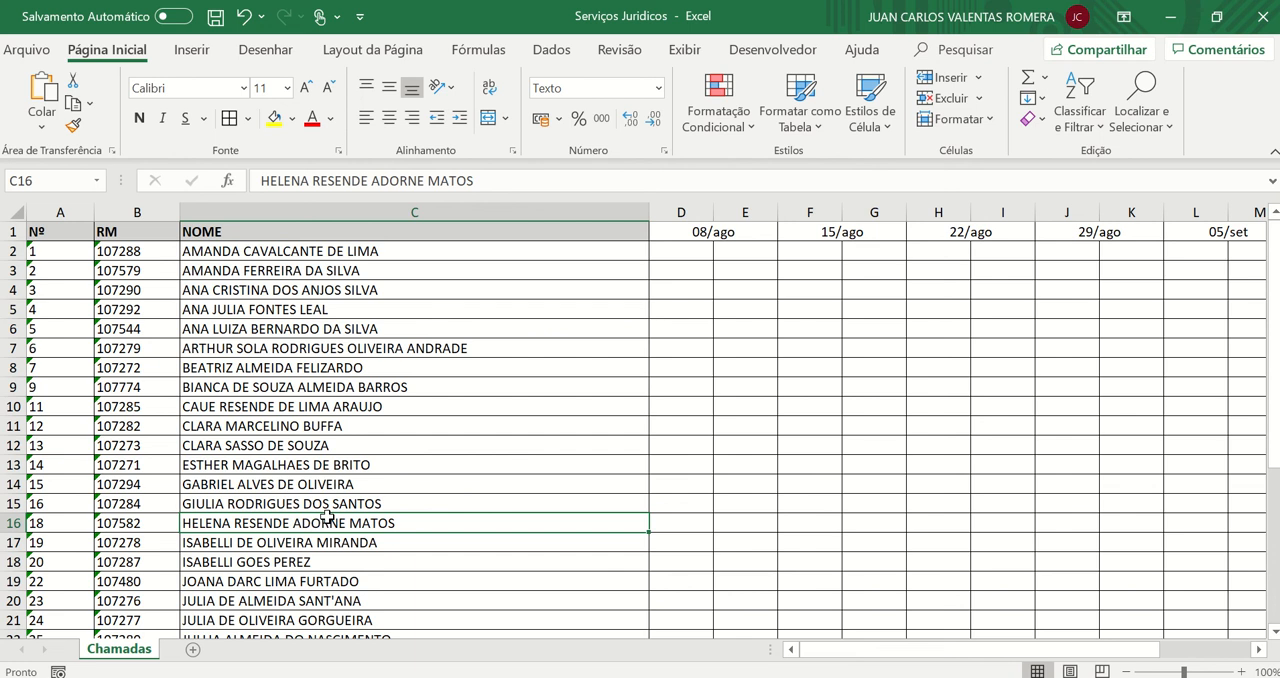
Enter a trial P in cell D2 under the 08/ago date and clear the cell again
left_click(700, 252)
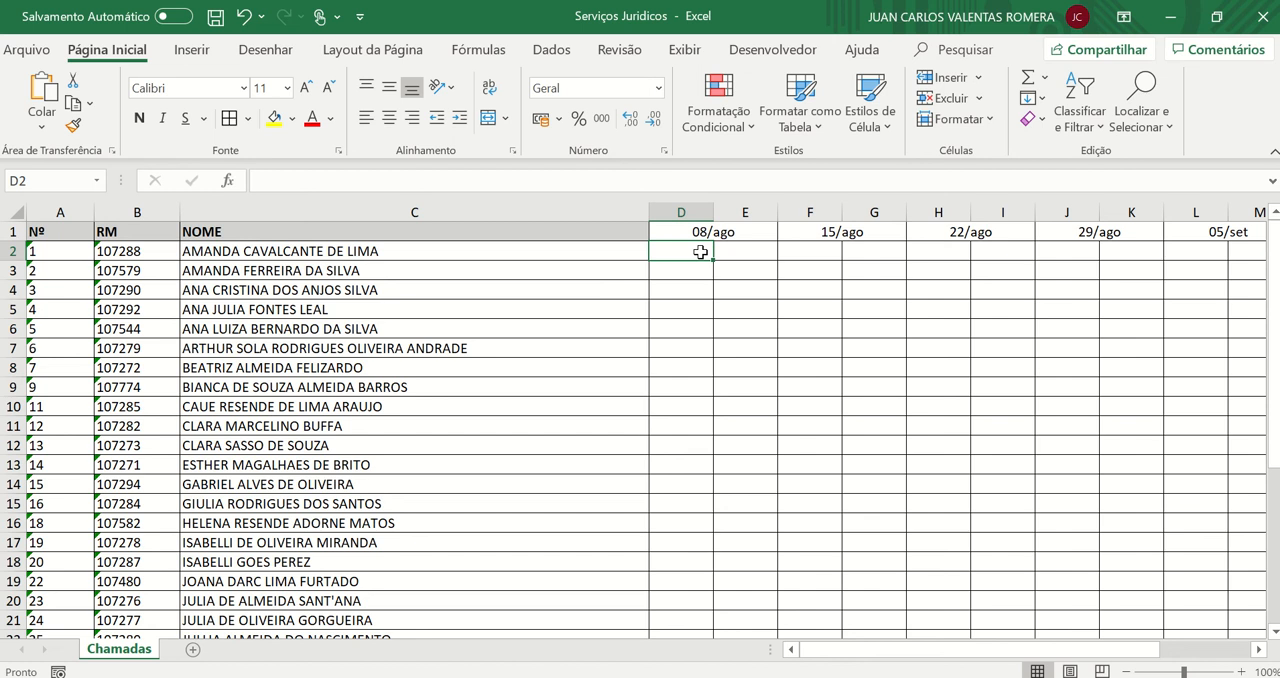
type("P")
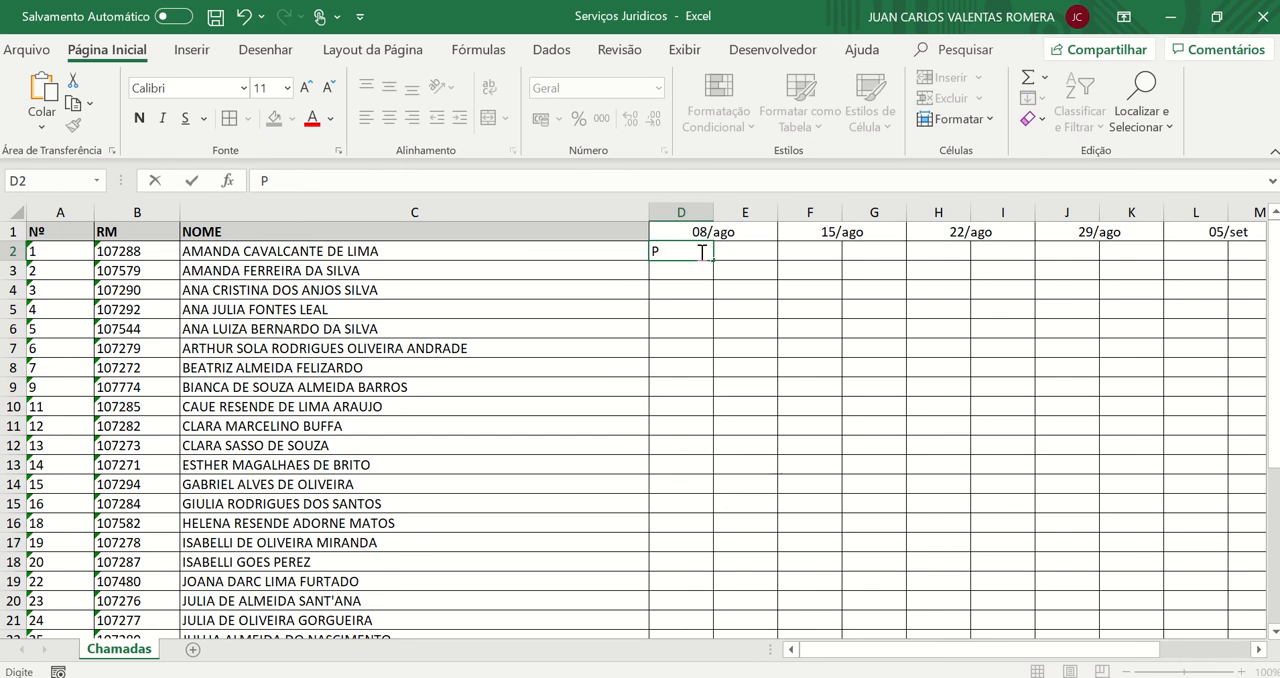
key("Tab")
left_click(700, 252)
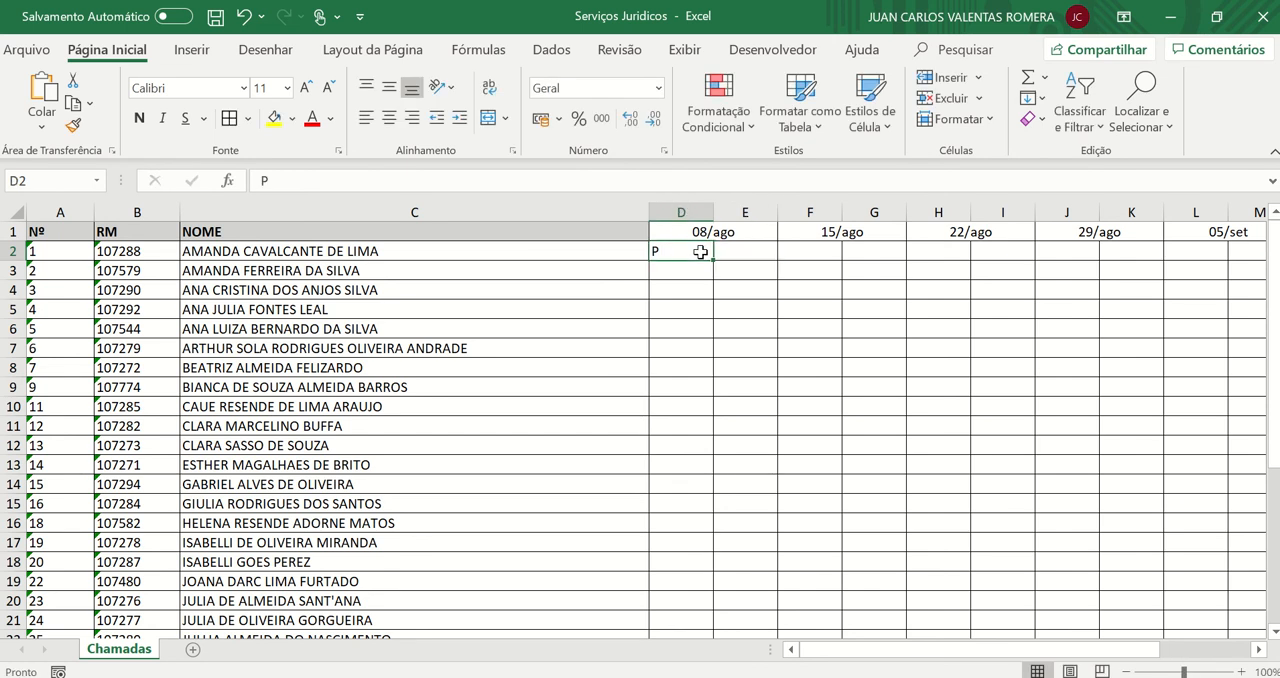
key("Delete")
Insert a blank worksheet and move it after the Chamadas sheet
right_click(140, 659)
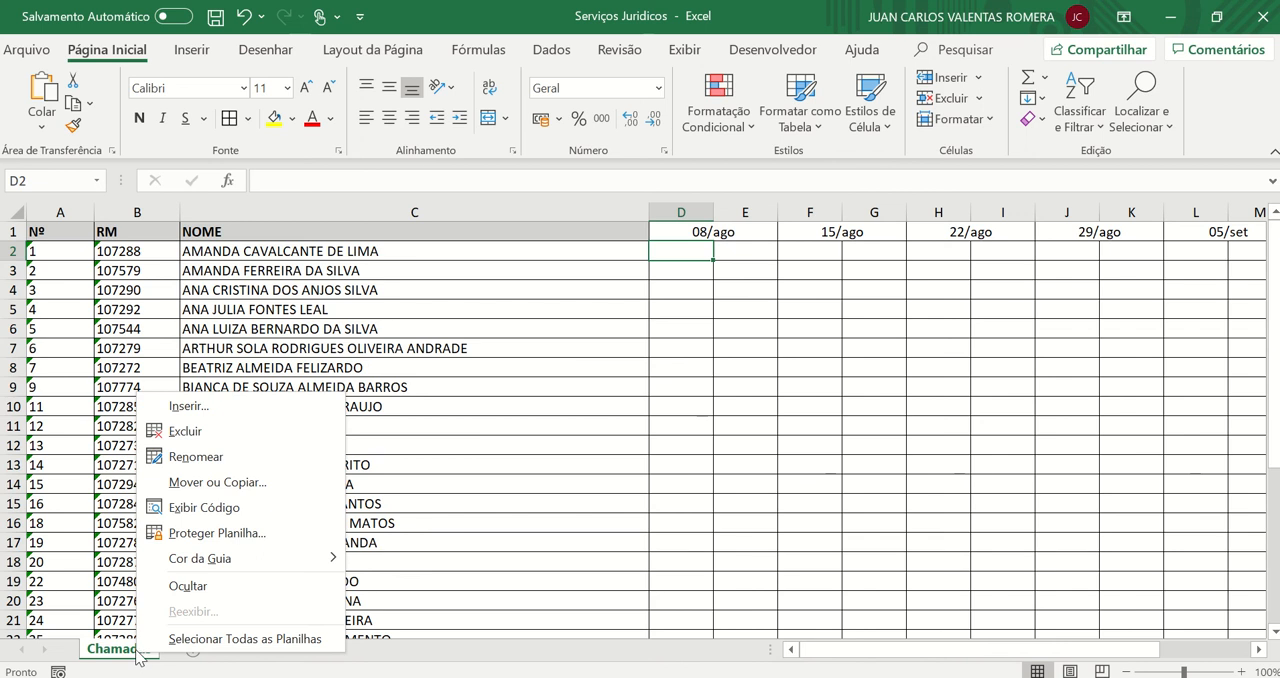
left_click(205, 412)
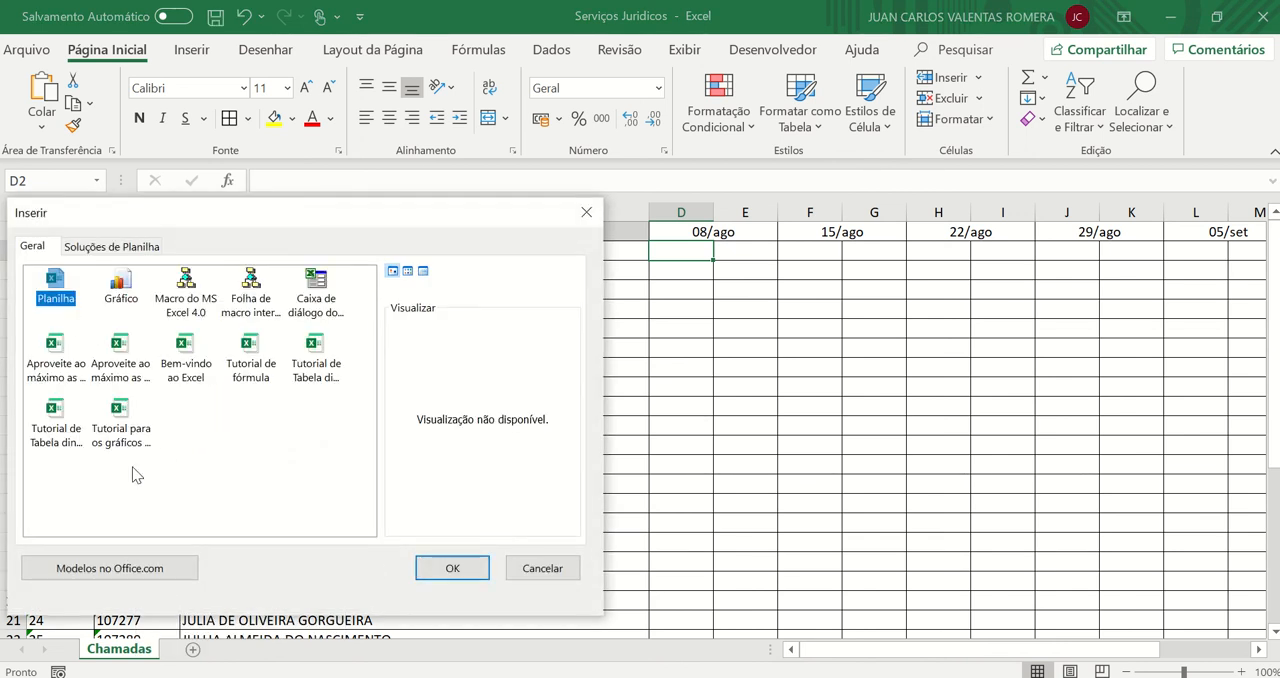
left_click(428, 567)
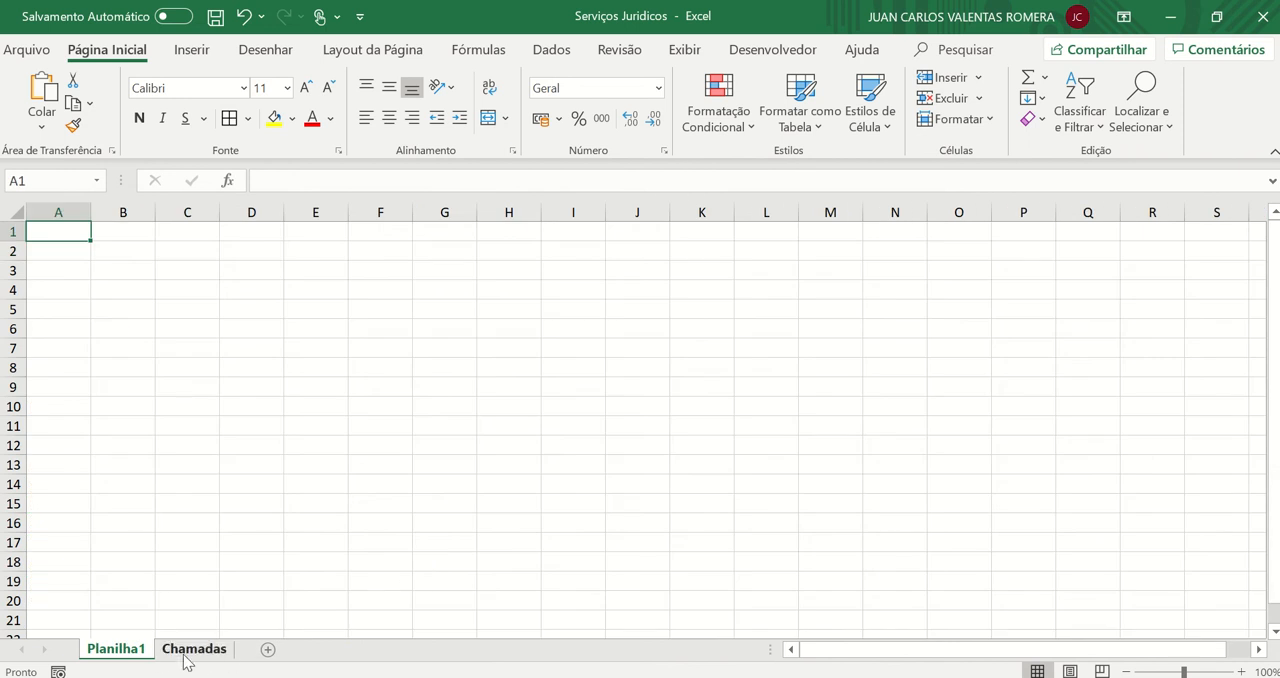
left_click_drag(125, 658, 240, 660)
left_click(130, 652)
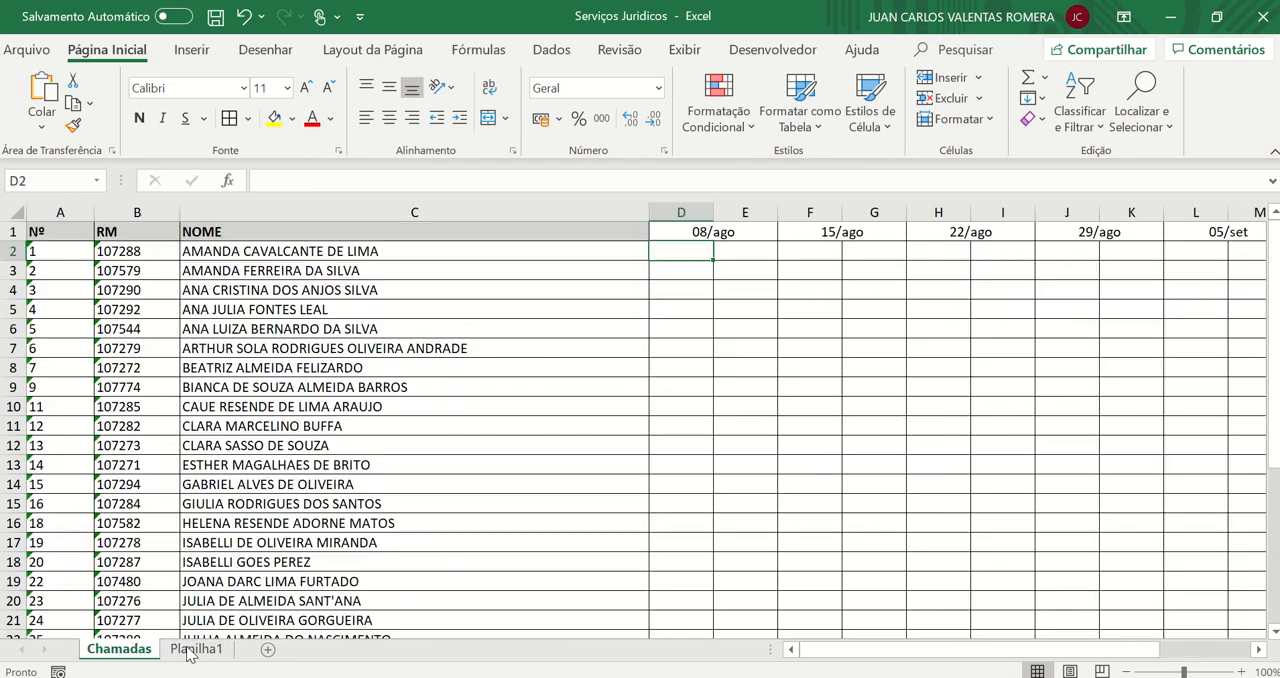
Rename the new blank worksheet as Menções
left_click(198, 650)
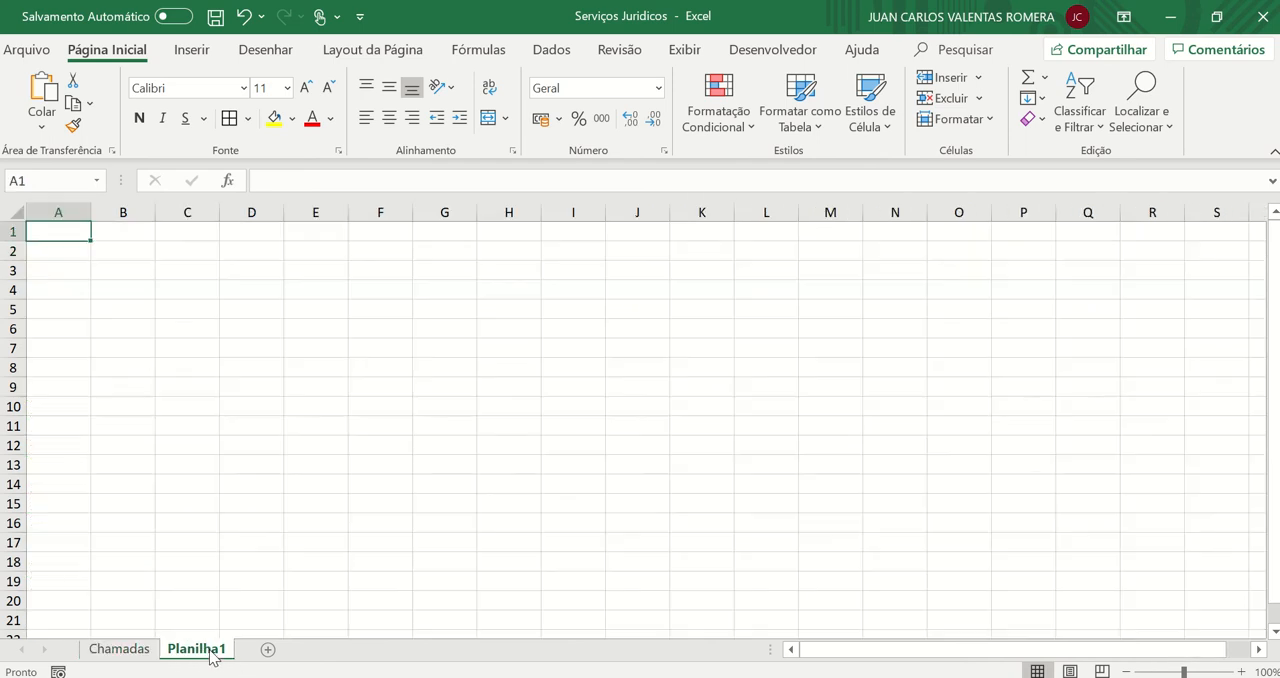
double_click(205, 650)
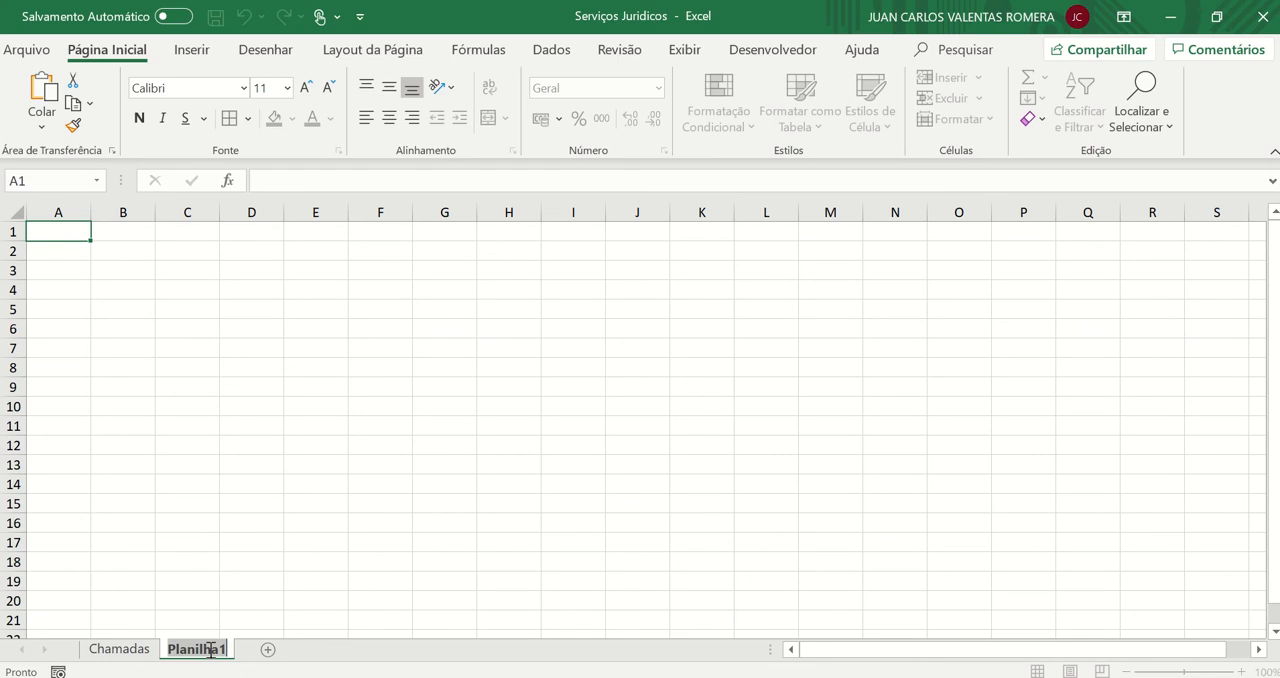
type("M")
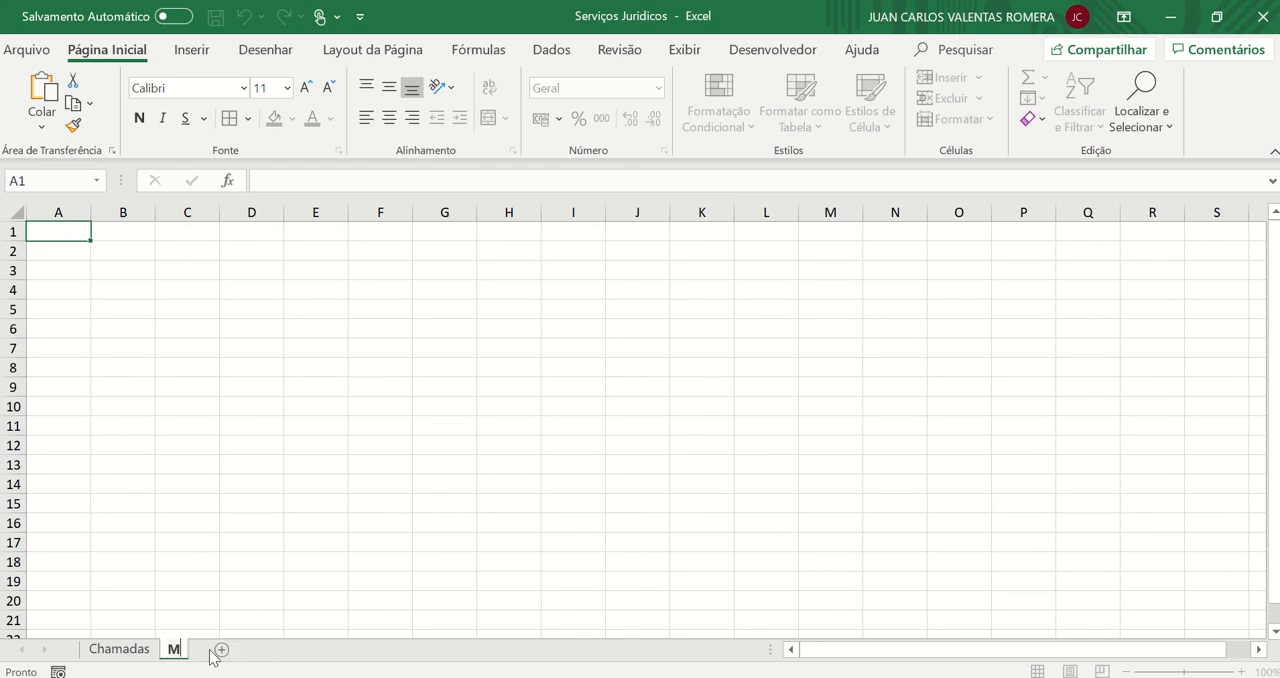
type("enções")
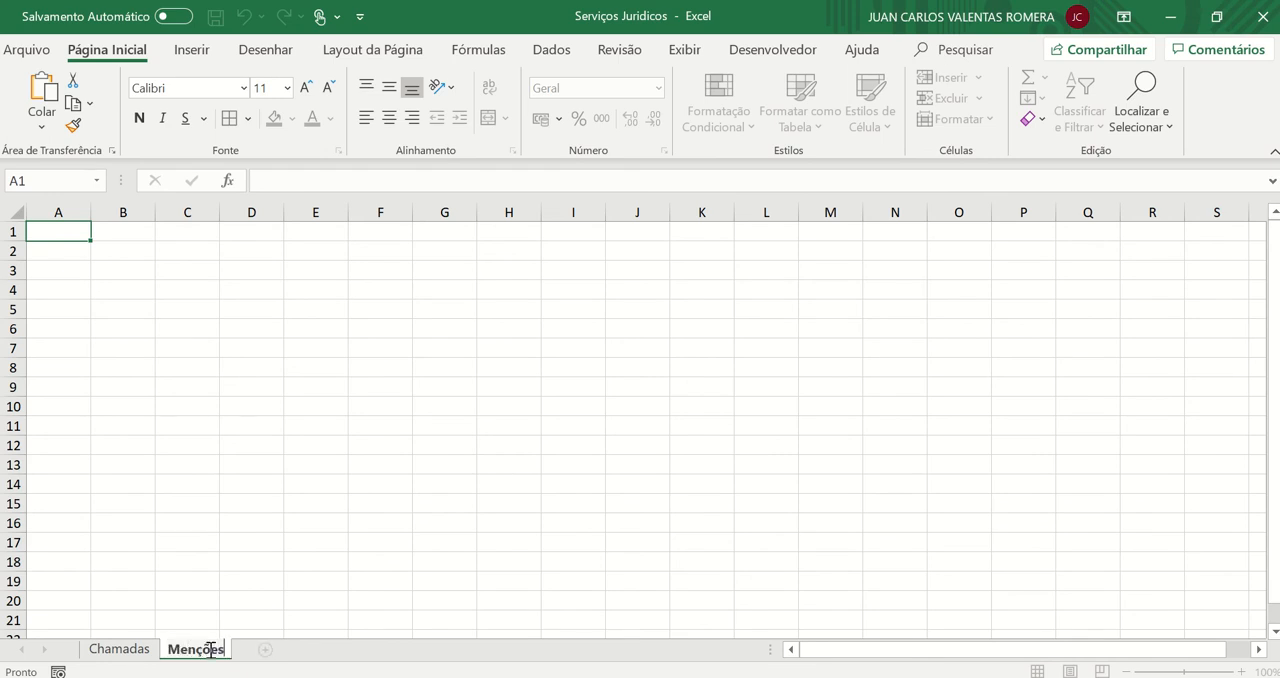
left_click(196, 517)
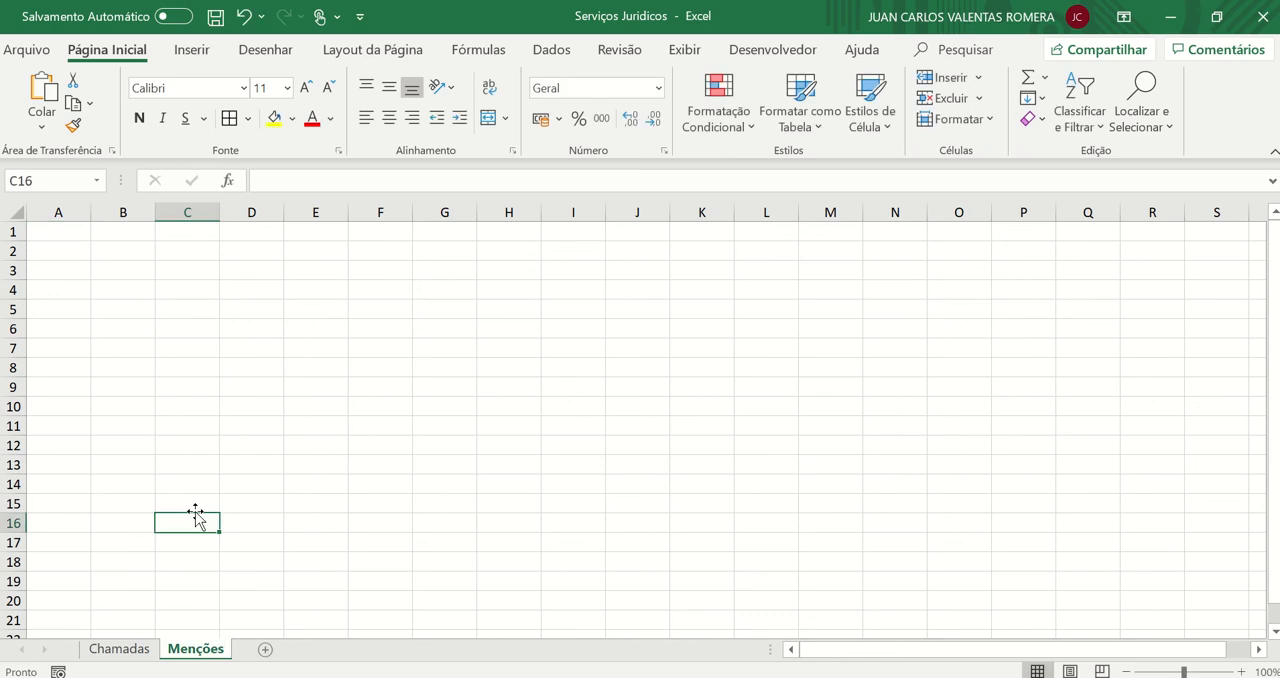
Look through the student list on the Chamadas sheet from the header down to its last row
left_click(130, 649)
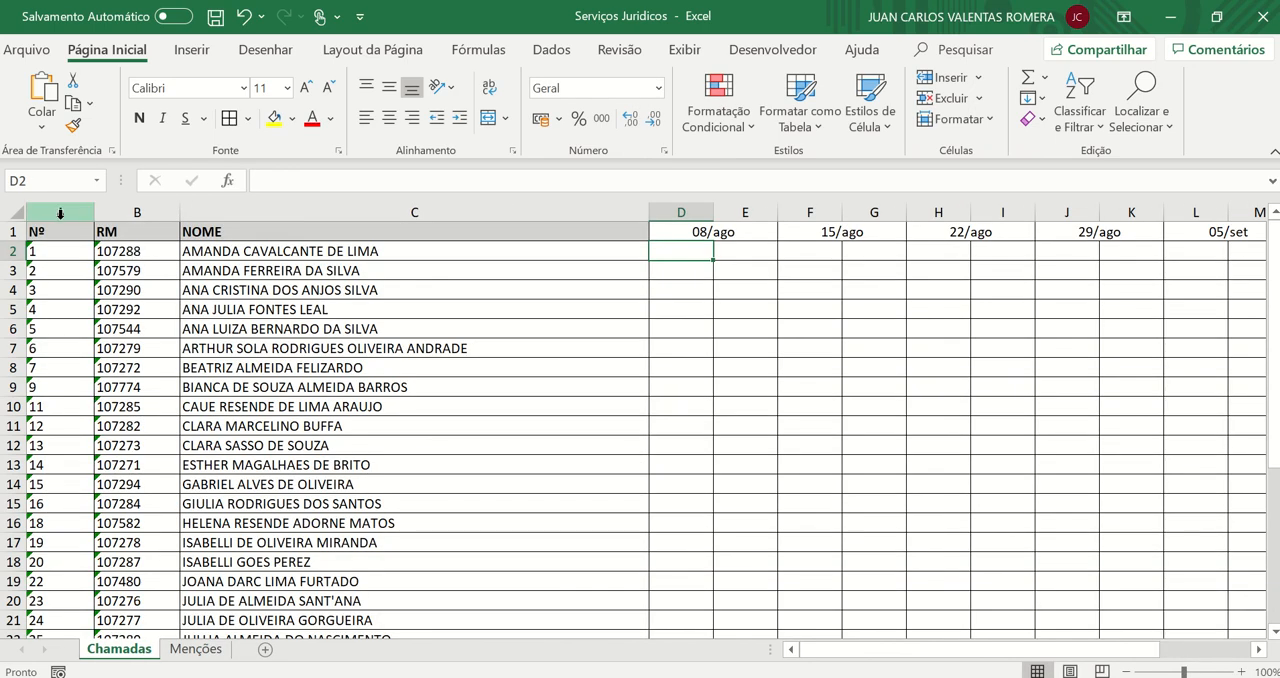
left_click_drag(60, 212, 126, 212)
left_click(200, 272)
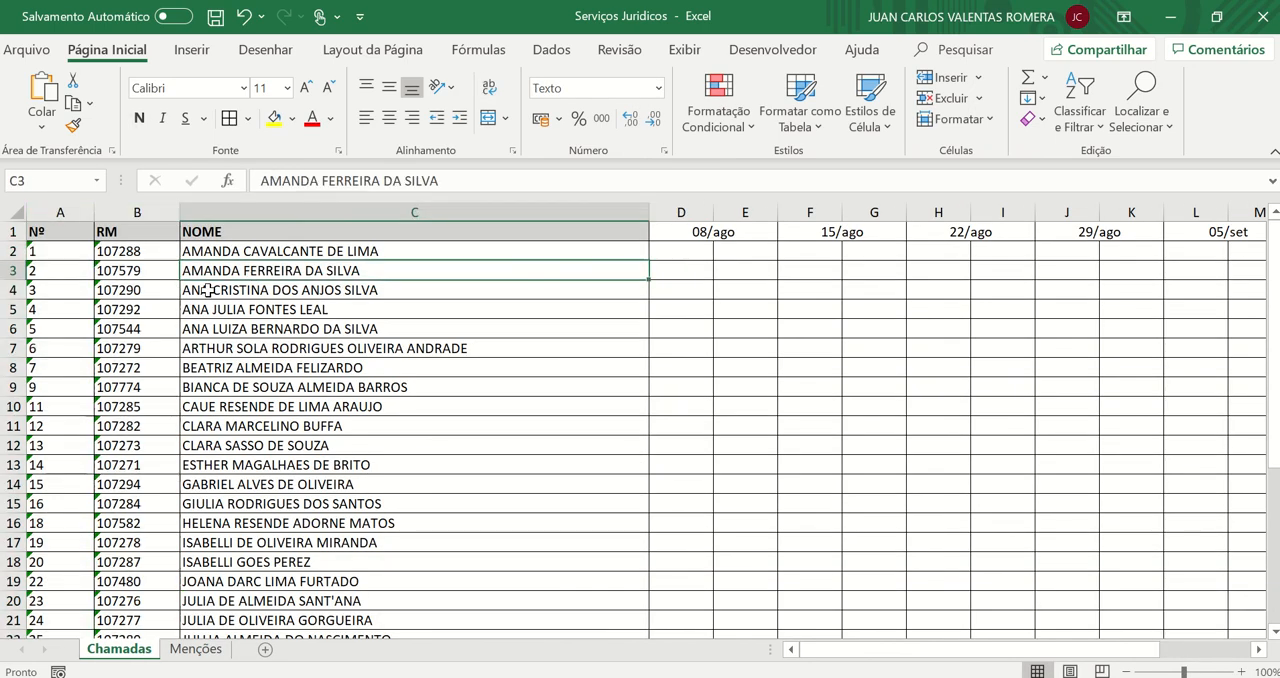
scroll(133, 289, "down", 4)
scroll(133, 289, "up", 4)
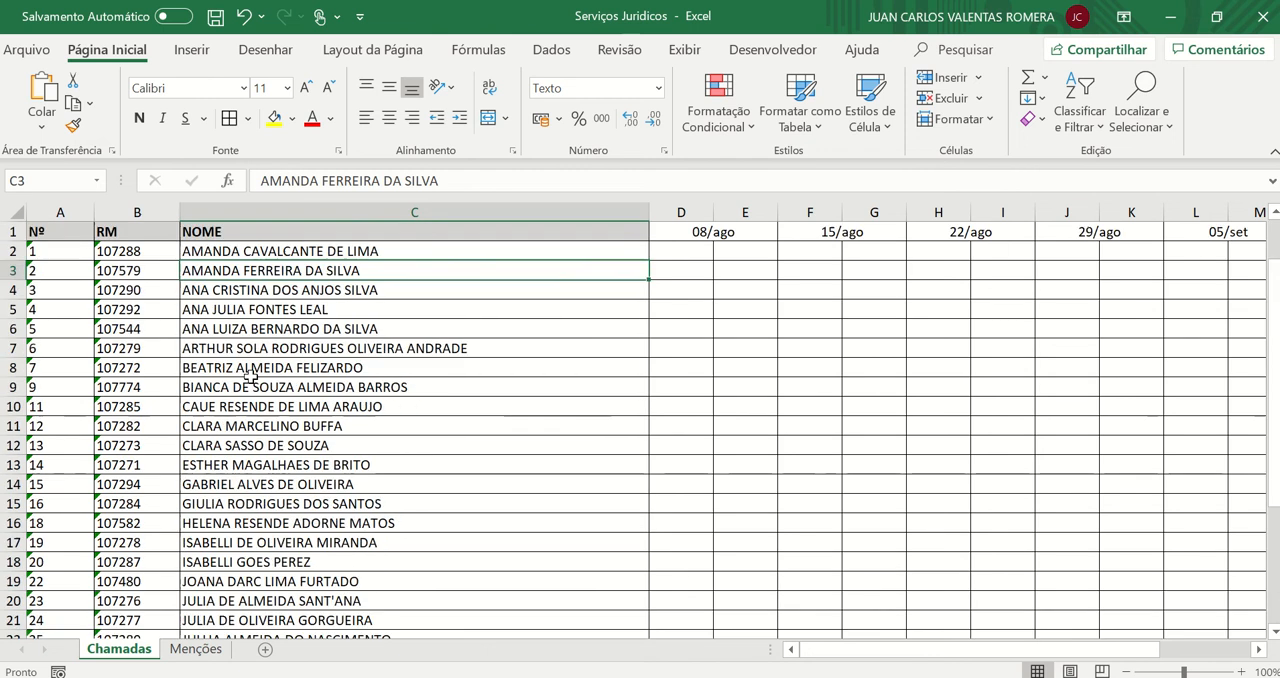
left_click(232, 250)
scroll(262, 289, "down", 4)
scroll(262, 289, "down", 1)
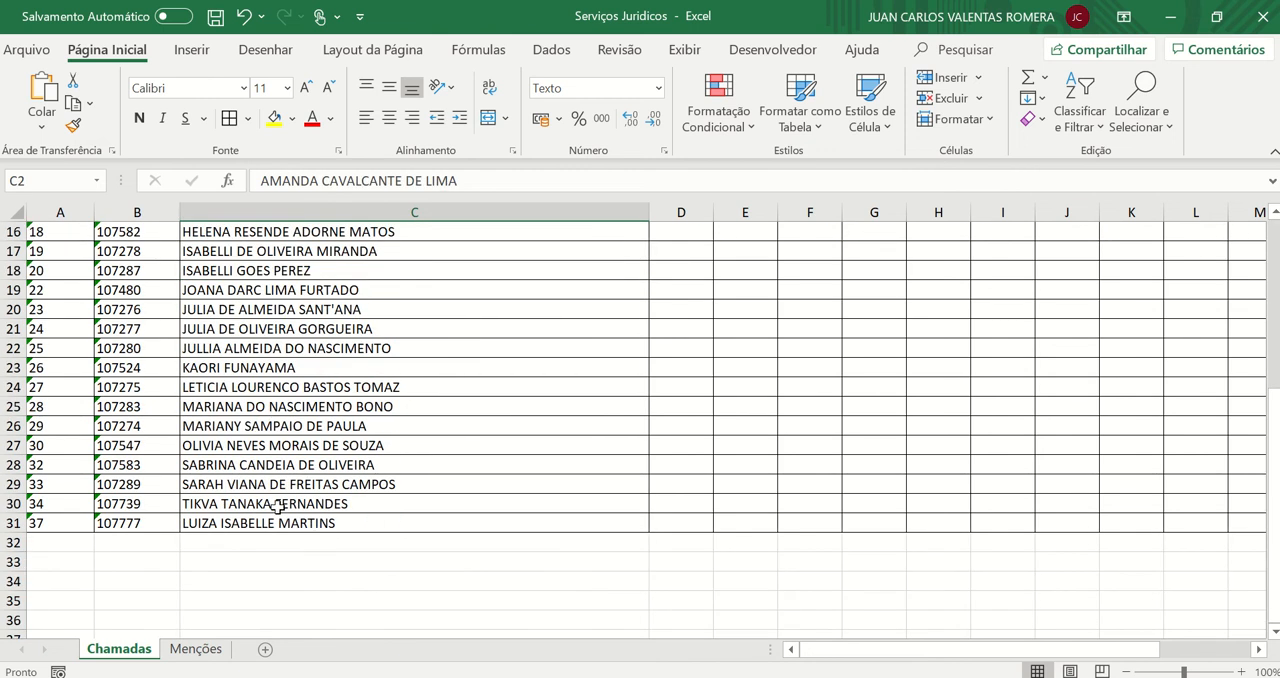
scroll(284, 436, "up", 5)
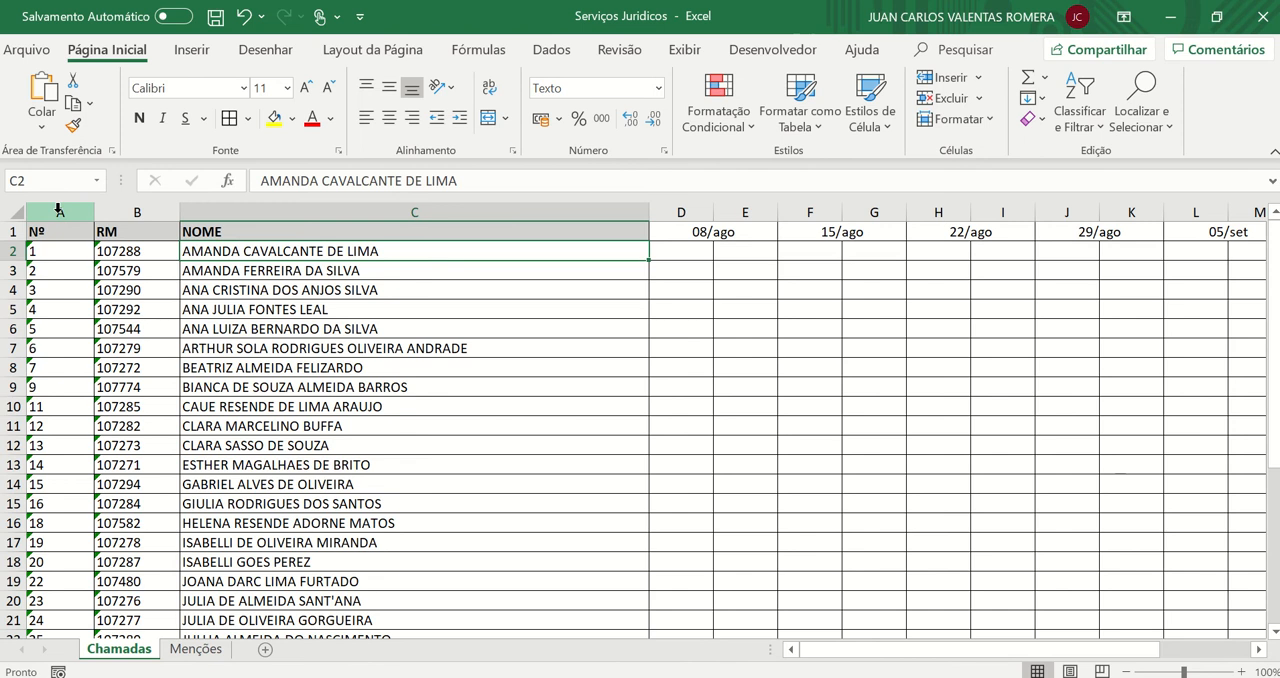
Copy columns A to C (Nº, RM and NOME) from Chamadas and paste them at A1 of the Menções sheet
left_click_drag(58, 210, 238, 210)
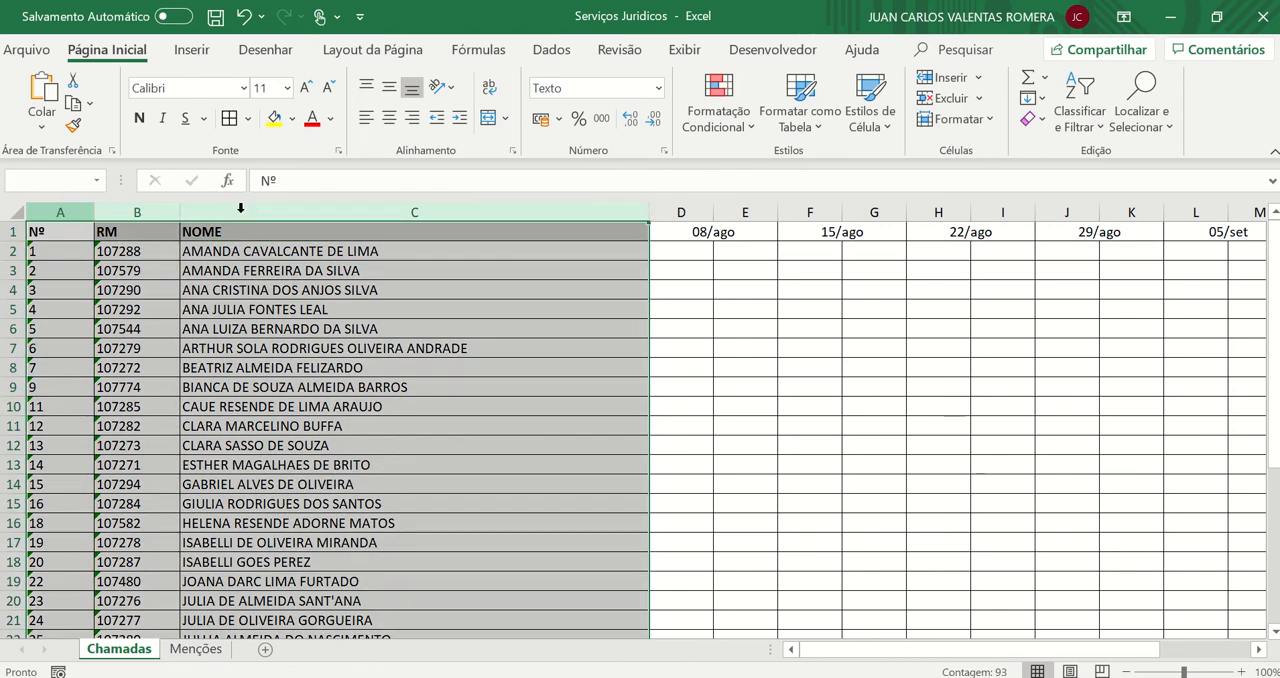
scroll(285, 338, "down", 1)
scroll(285, 338, "down", 4)
scroll(243, 537, "up", 5)
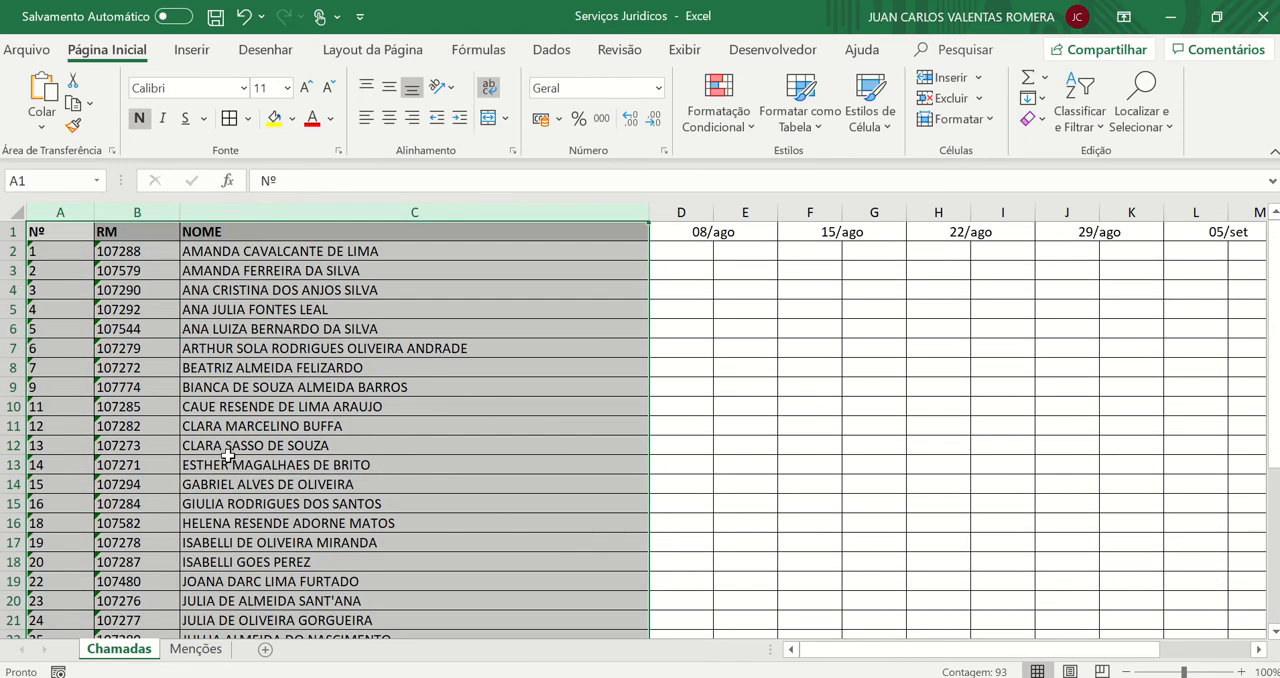
key("ctrl+c")
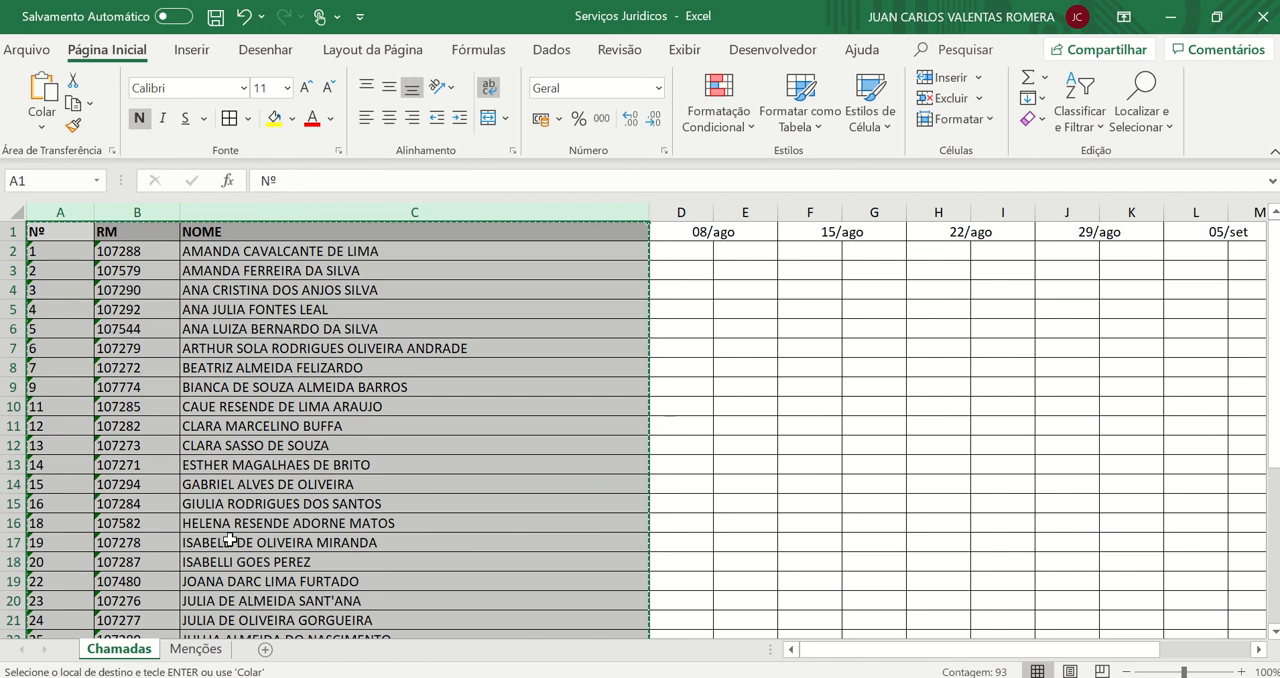
left_click(196, 649)
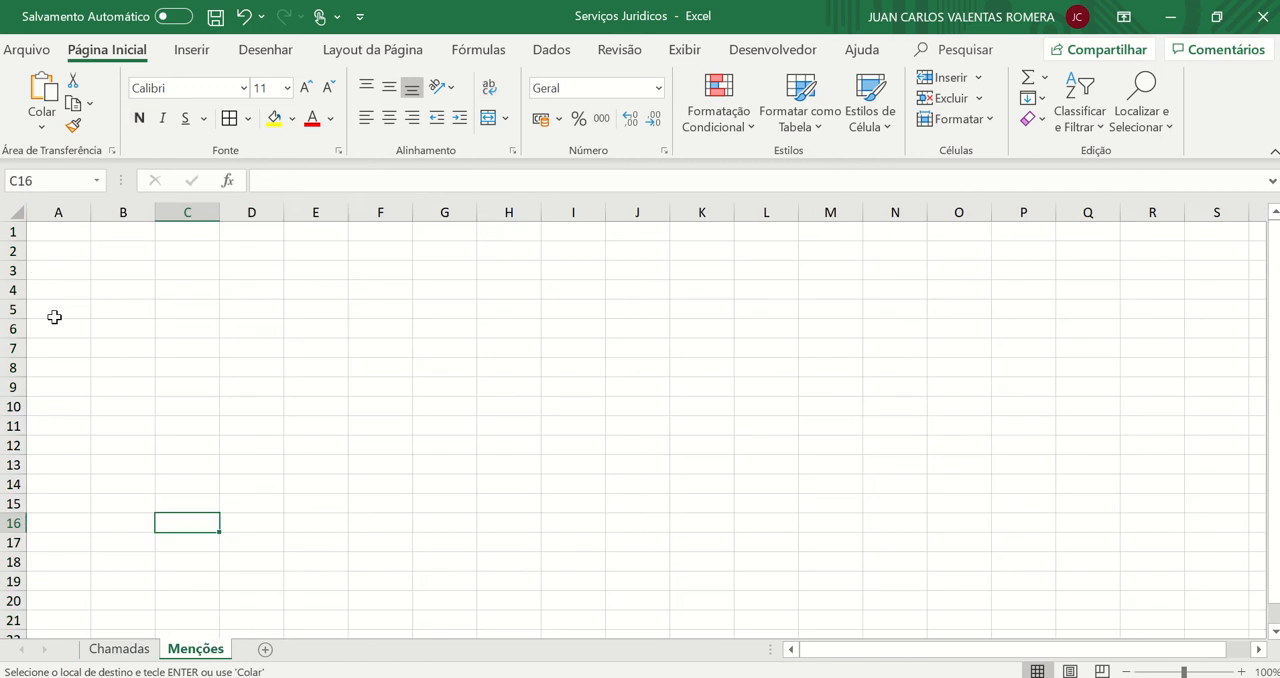
left_click(47, 231)
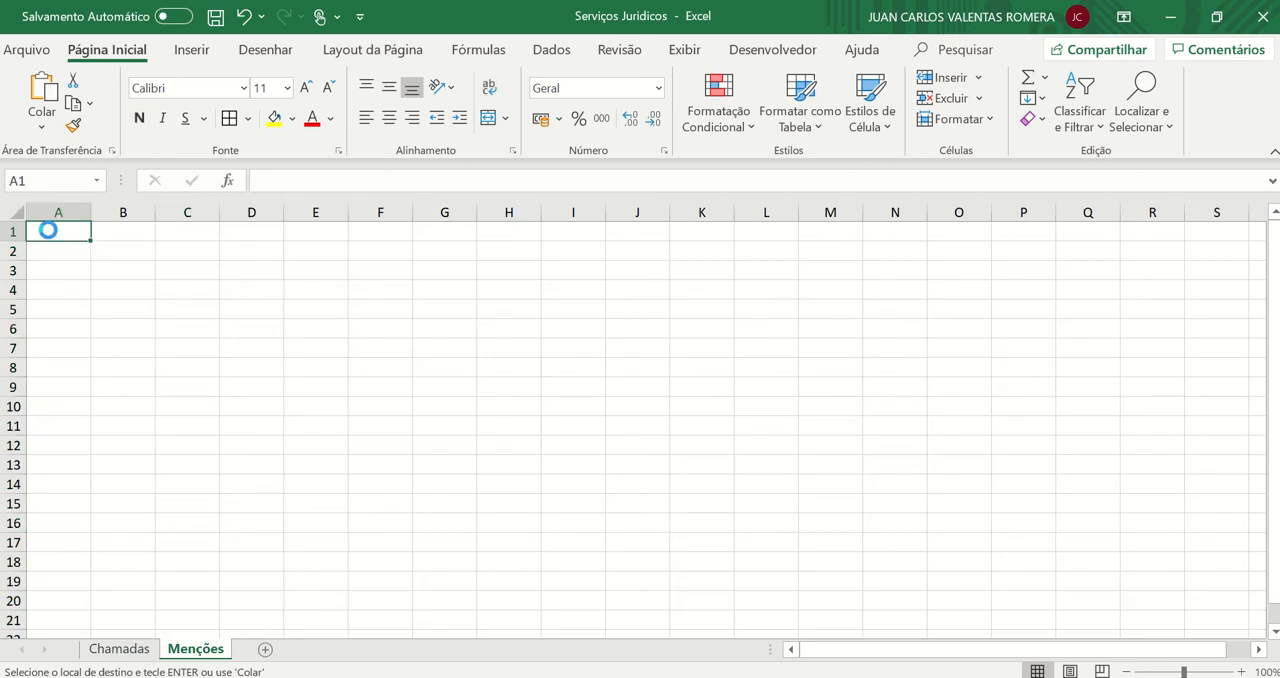
key("ctrl+v")
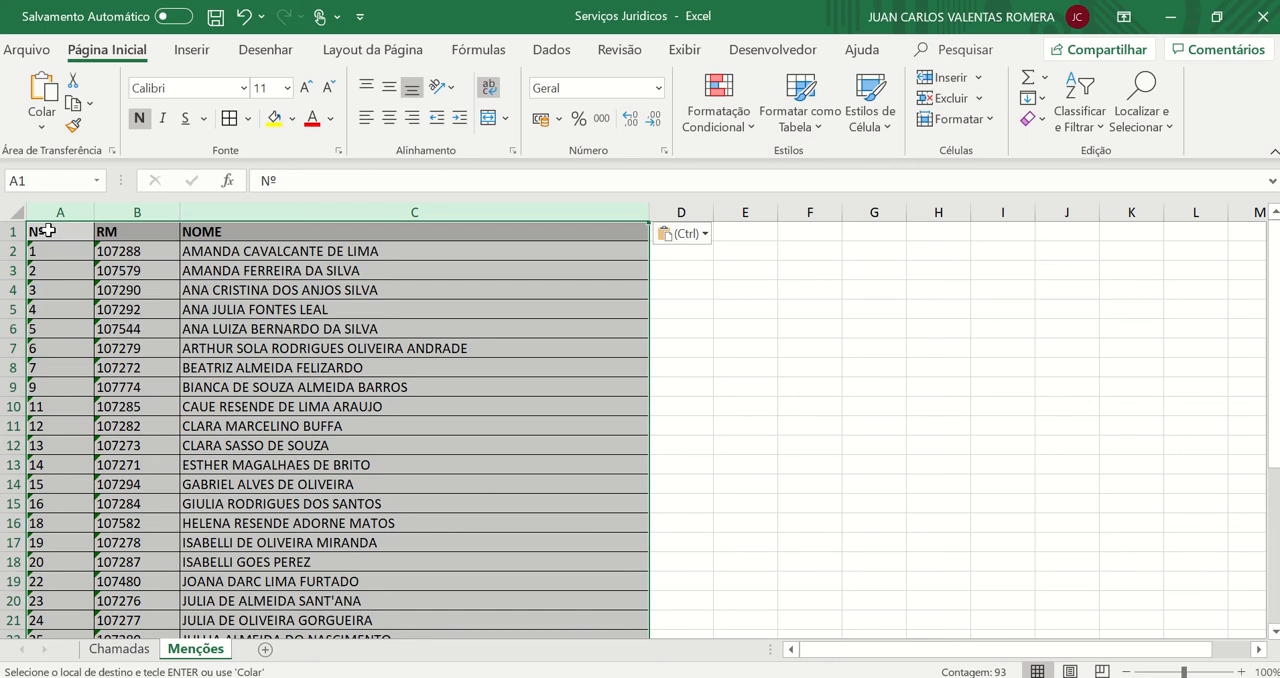
left_click(779, 313)
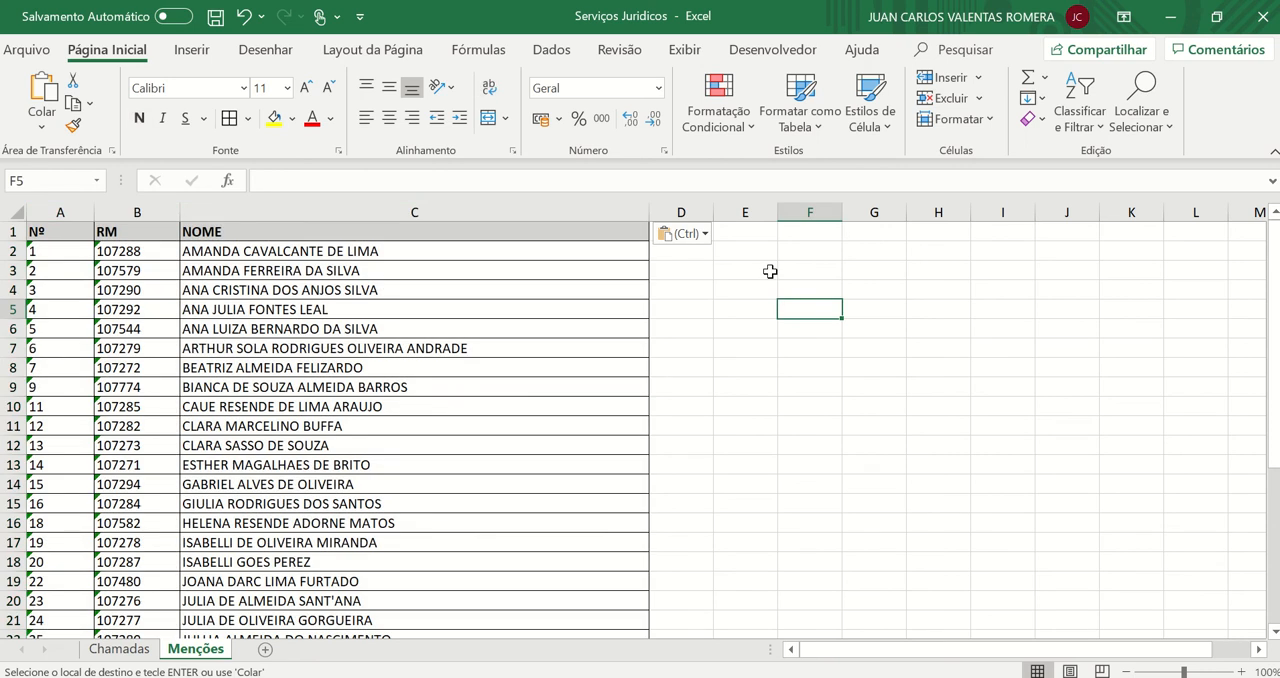
left_click(751, 235)
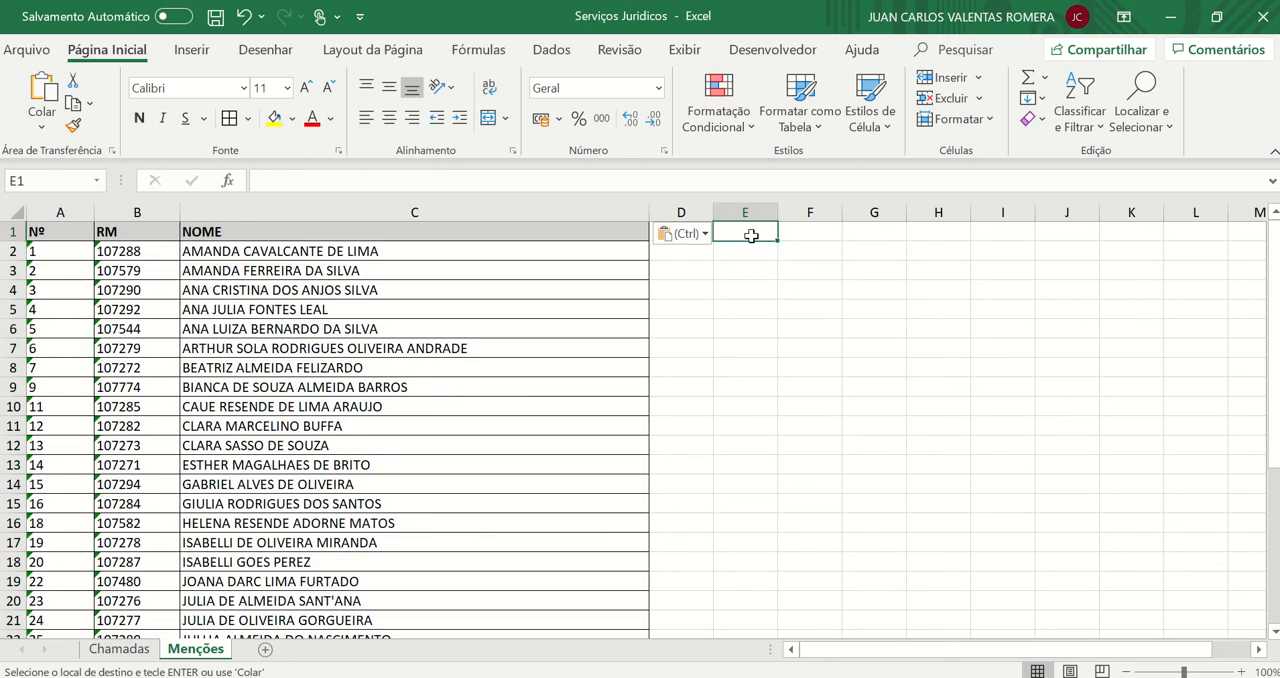
key("Left")
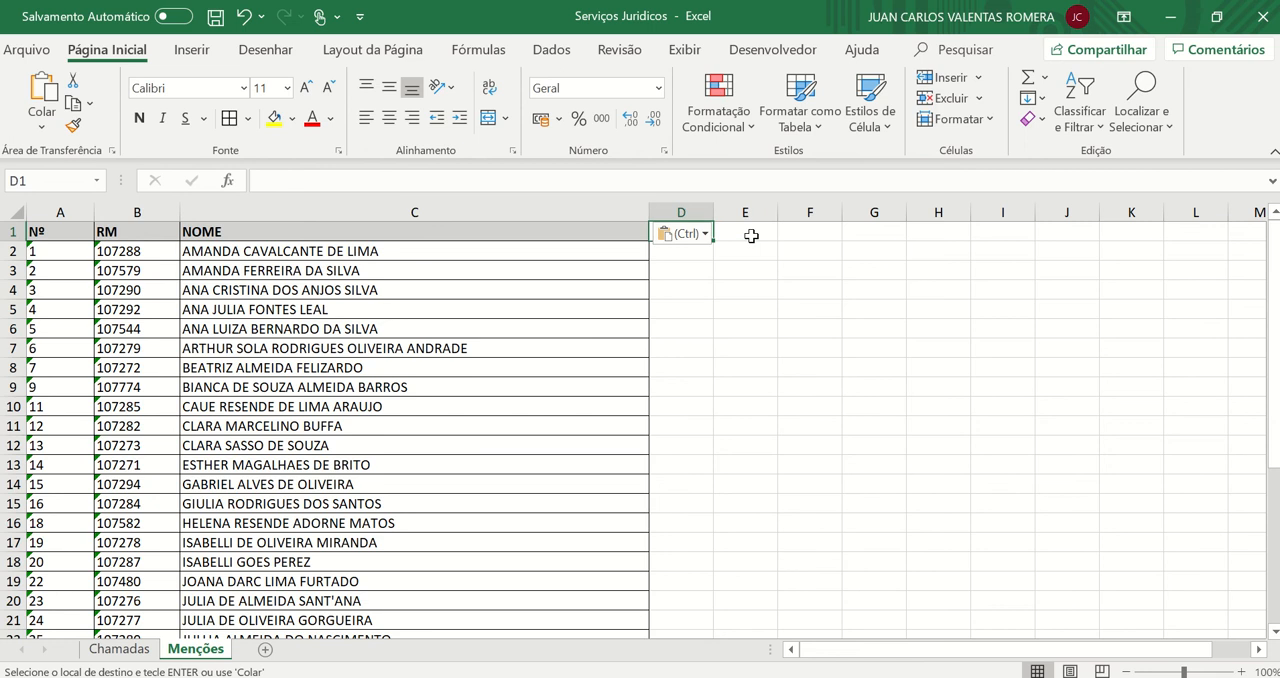
key("Return")
key("ctrl+z")
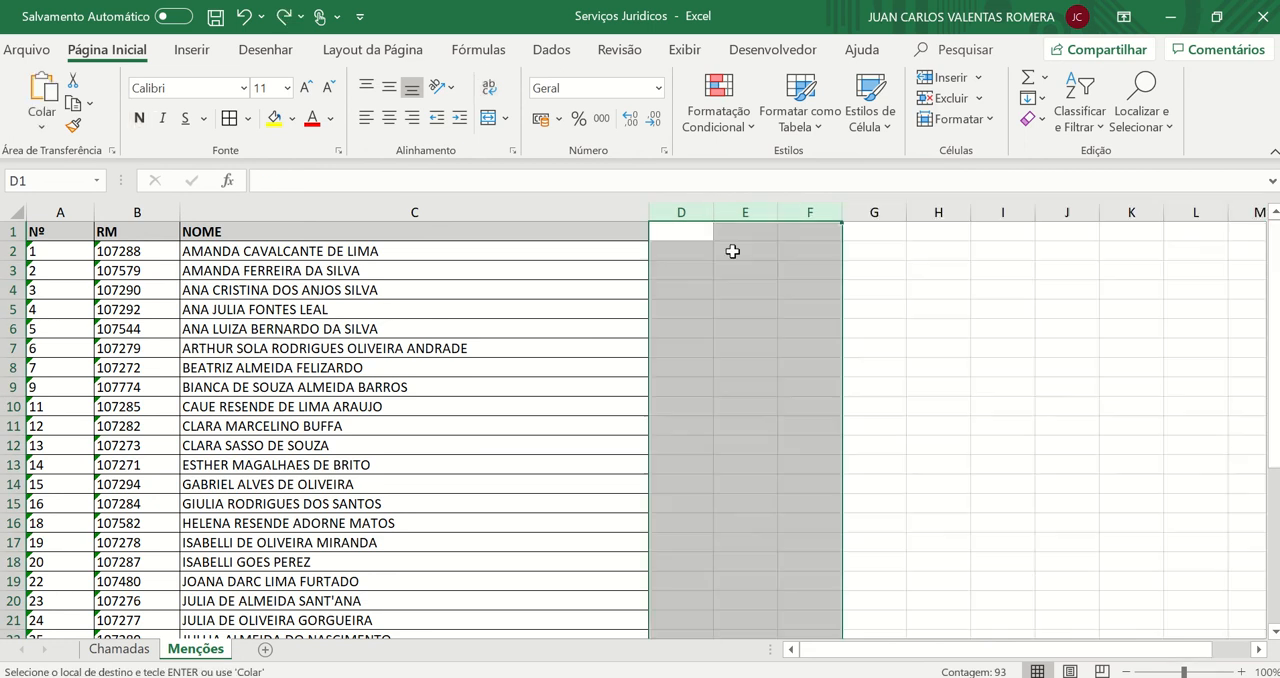
Enter the dates 08/08 in D1 and 15/08 in E1 of the Menções sheet
left_click(684, 236)
type("08/08")
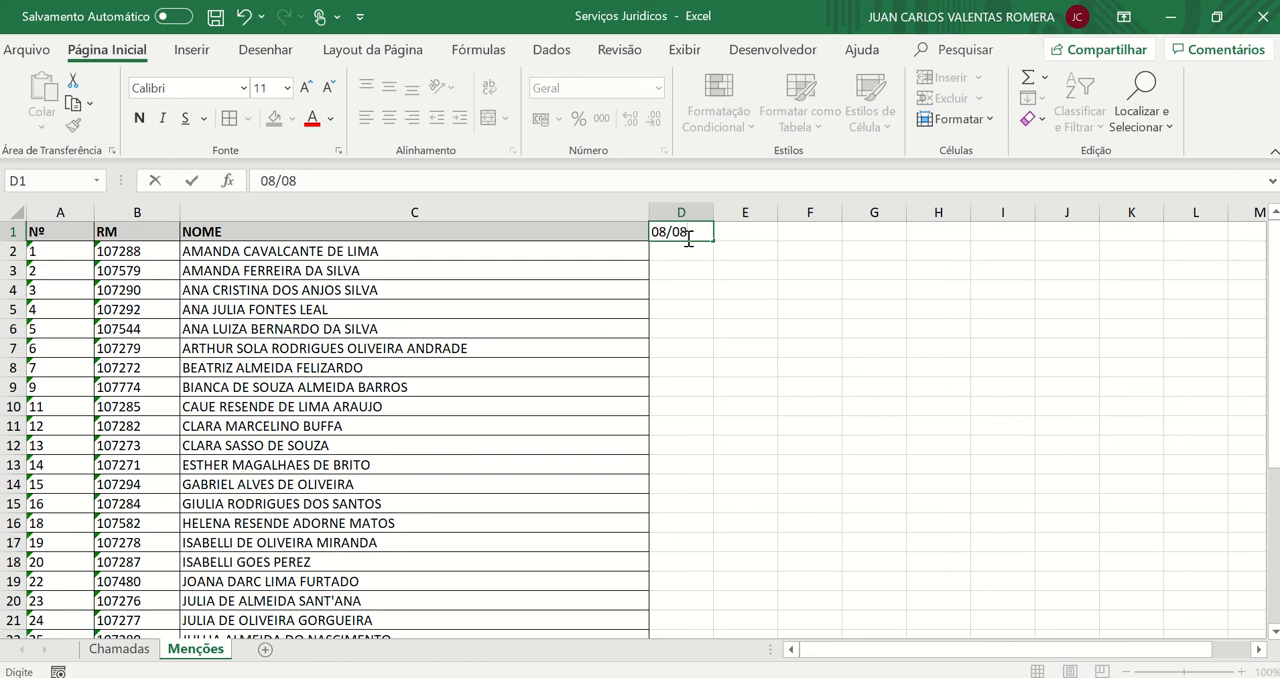
key("Tab")
type("15")
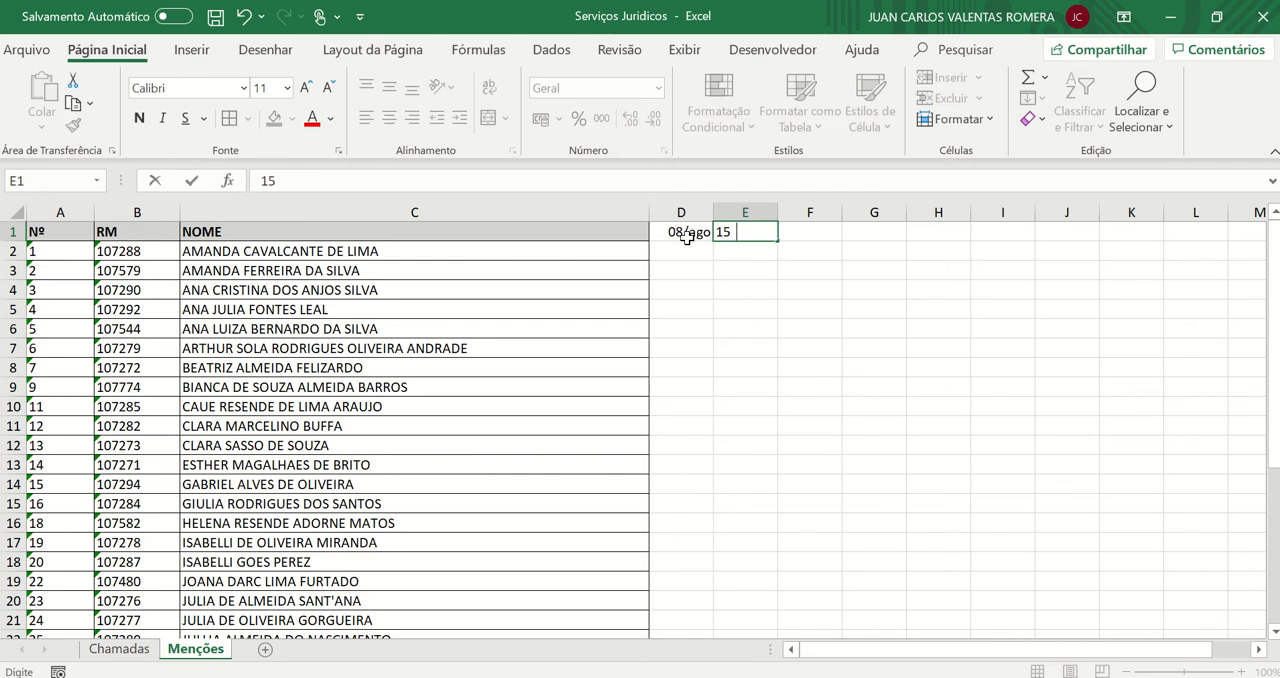
type("/08")
key("Return")
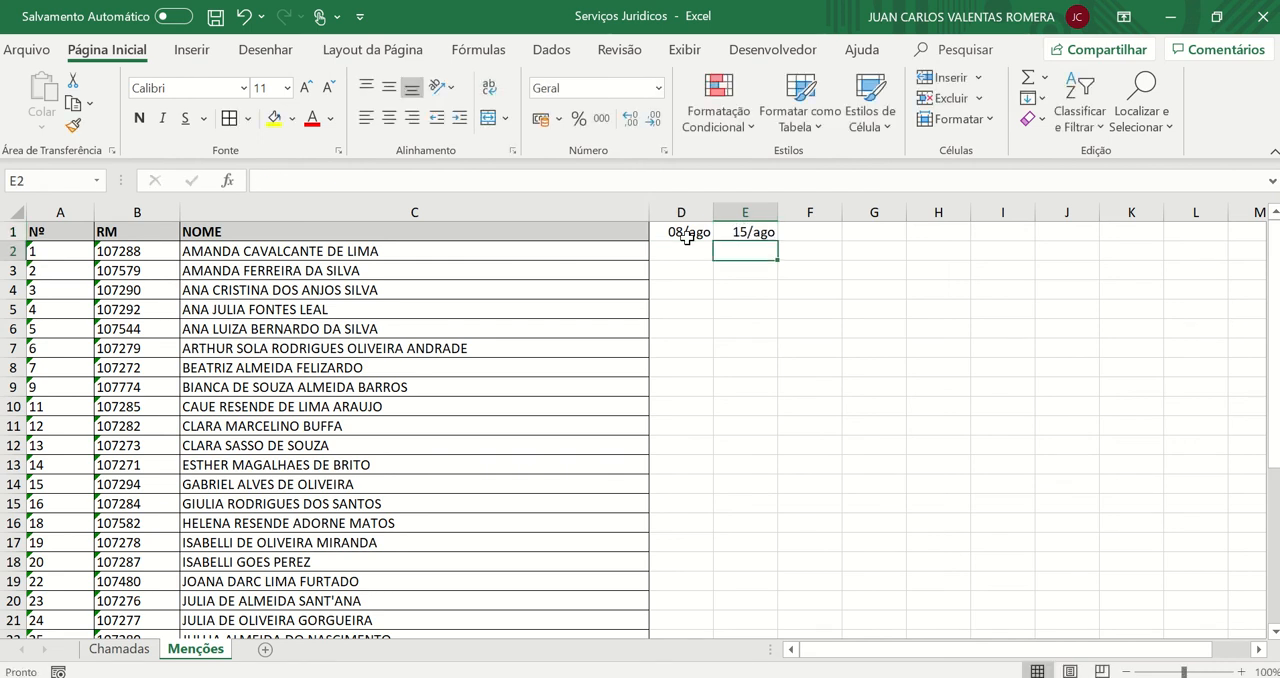
Extend the weekly date series from D1:E1 across the header row to K1, ending at 26/set
left_click_drag(687, 236, 1159, 242)
left_click(700, 266)
left_click(706, 236)
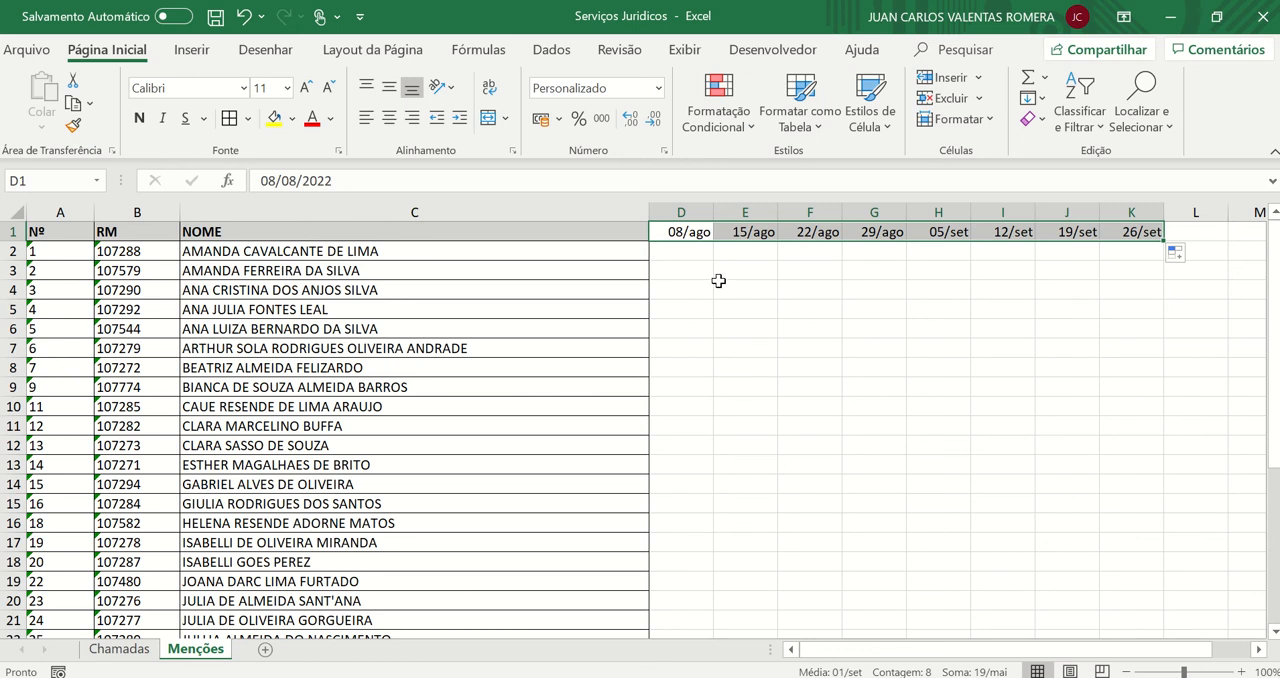
Apply all borders to the range D1:K31, covering the date headers and every student row
left_click_drag(690, 250, 750, 251)
left_click_drag(869, 298, 1131, 583)
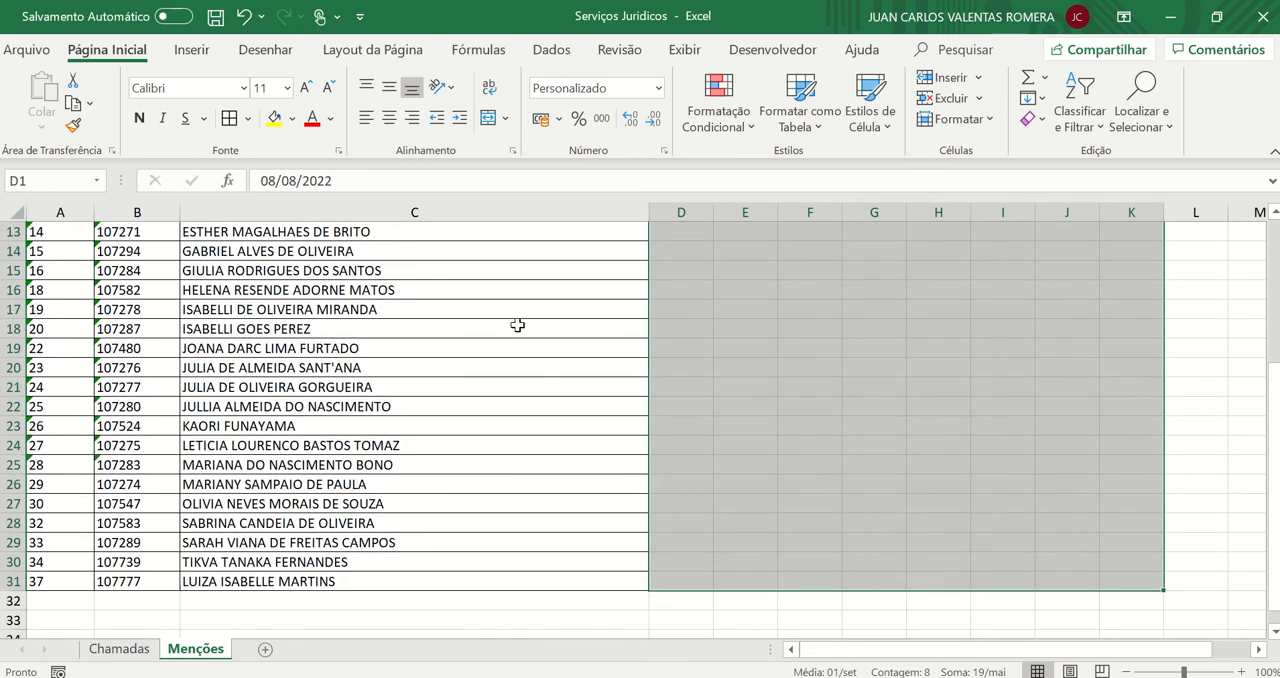
left_click(229, 120)
scroll(646, 266, "up", 4)
left_click(900, 406)
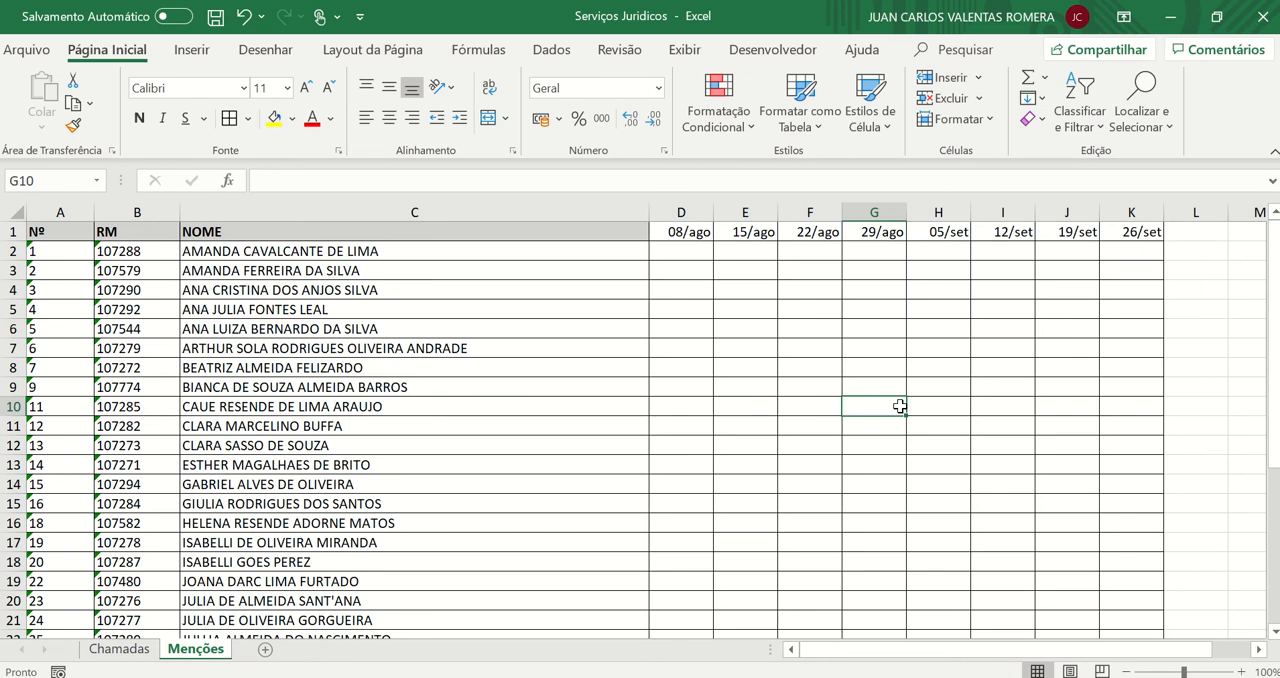
Record OK, F, OK and F in D2 to D5 under 08/ago for the first four students
left_click(694, 256)
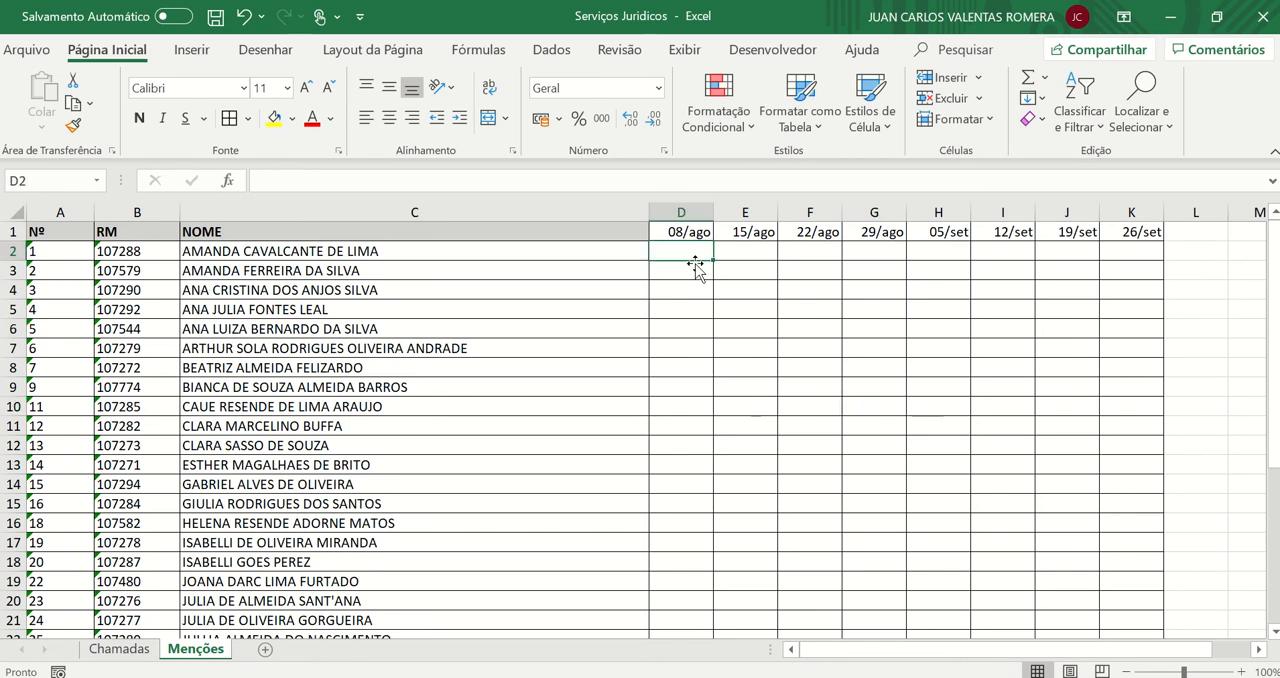
type("OK")
key("Return")
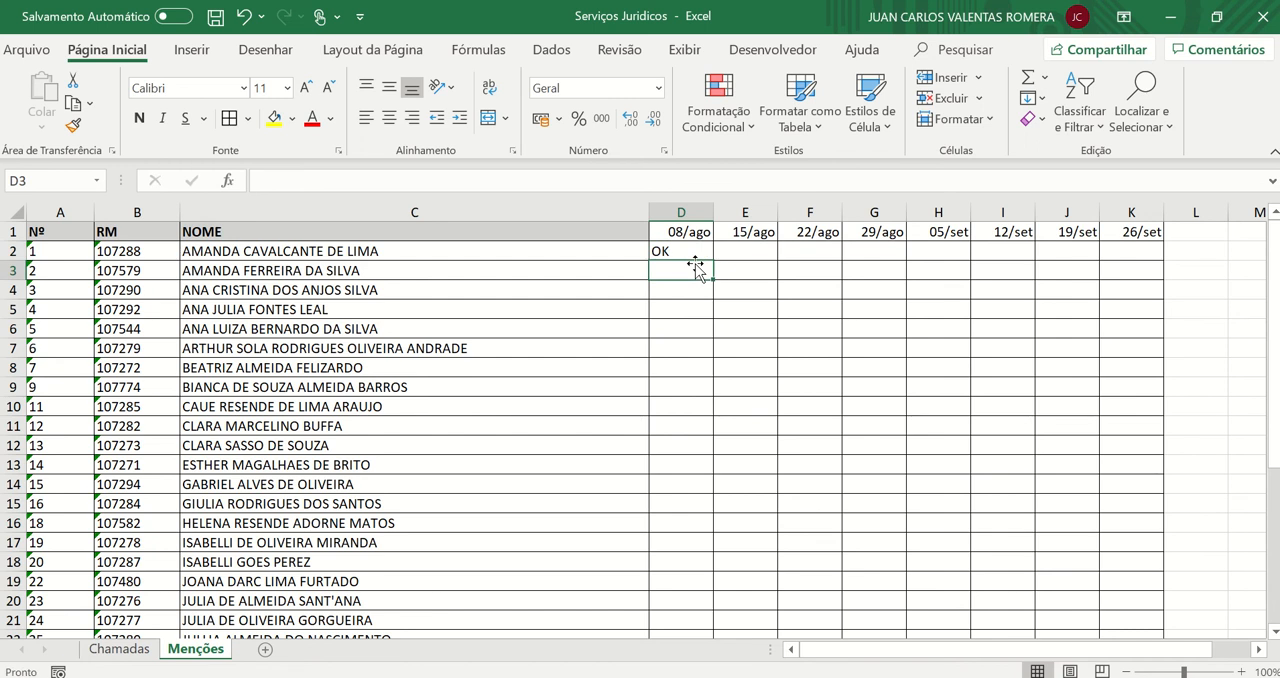
type("f")
key("BackSpace")
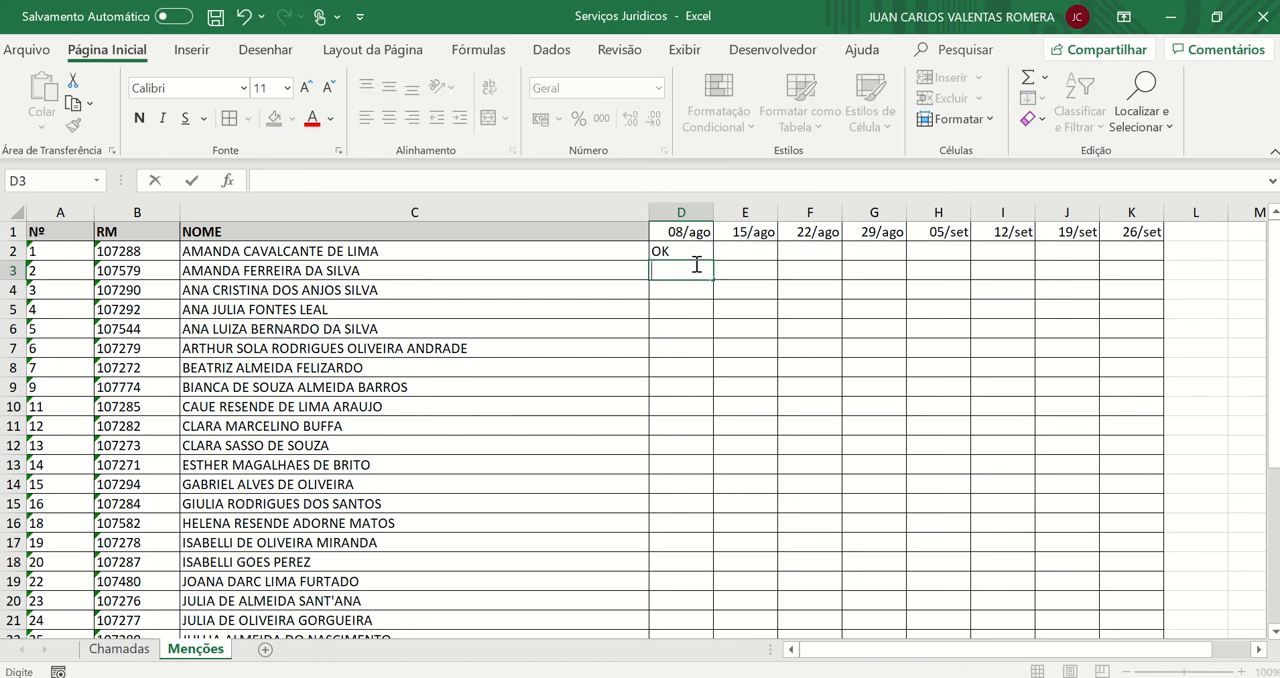
type("F")
key("Return")
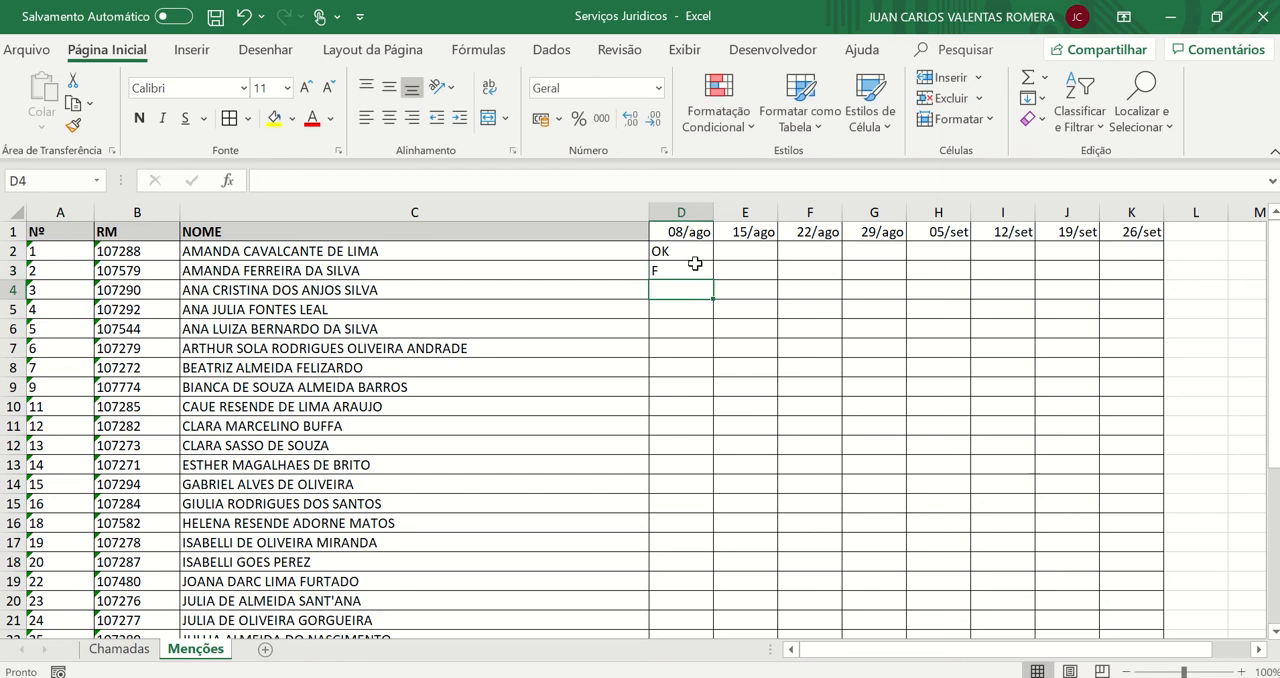
type("OK")
key("Return")
type("f")
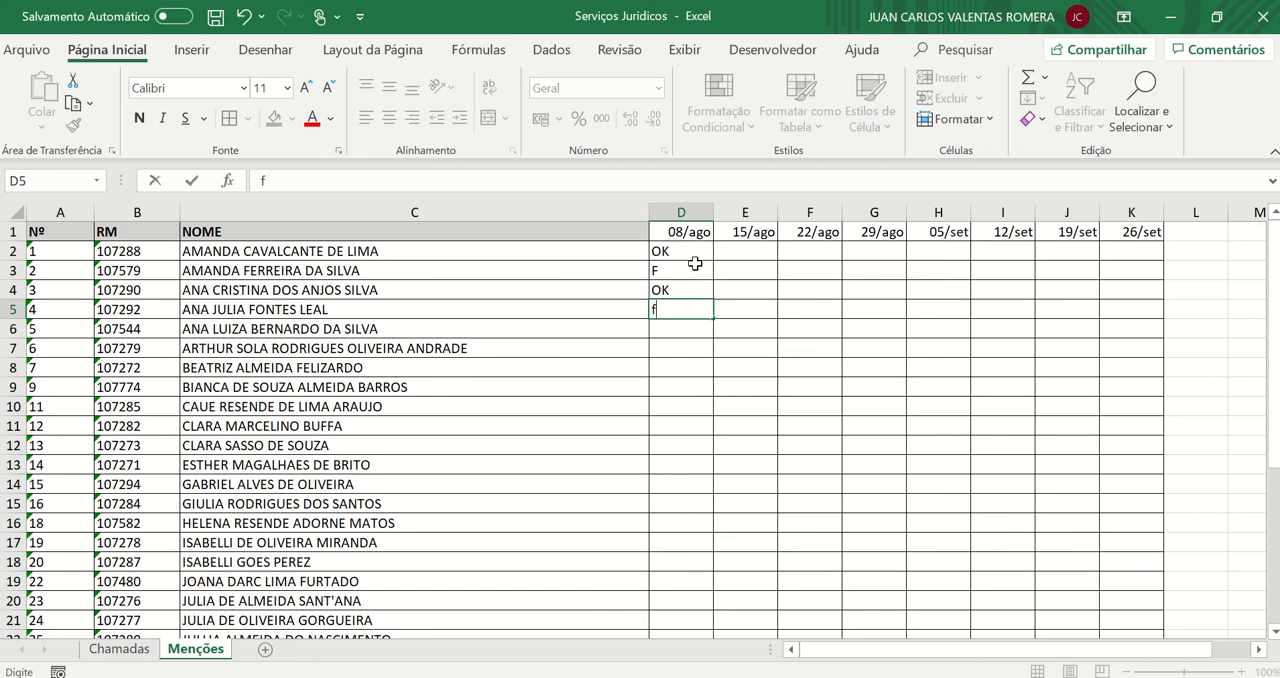
key("BackSpace")
type("F")
key("Return")
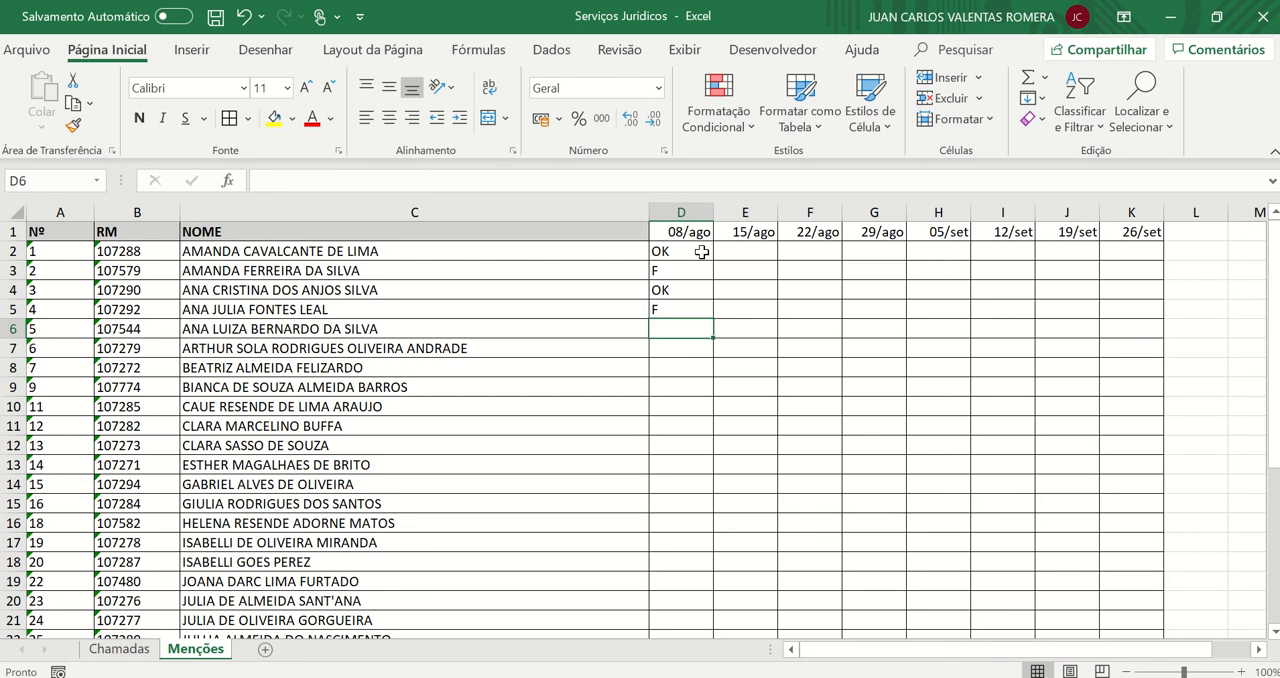
Fill the first student's row from E2 to K2 with OK, OK, F, F, F, OK and OK
left_click(731, 253)
type("OK")
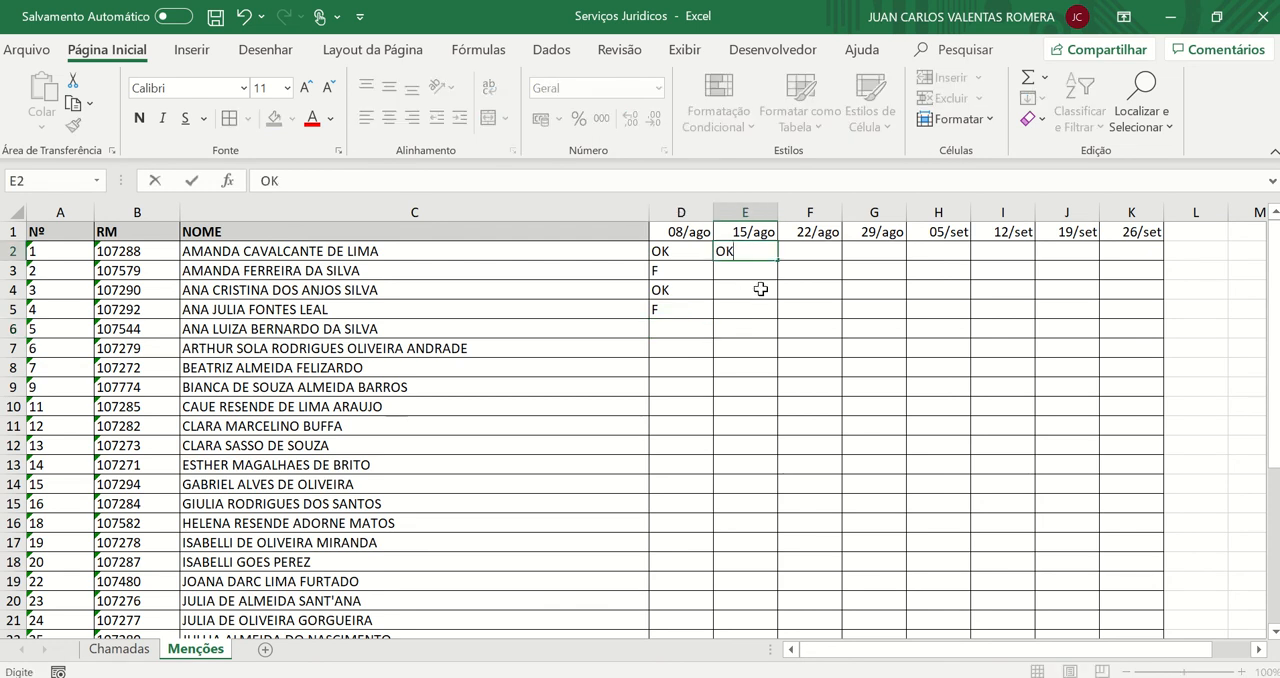
key("Tab")
type("OK")
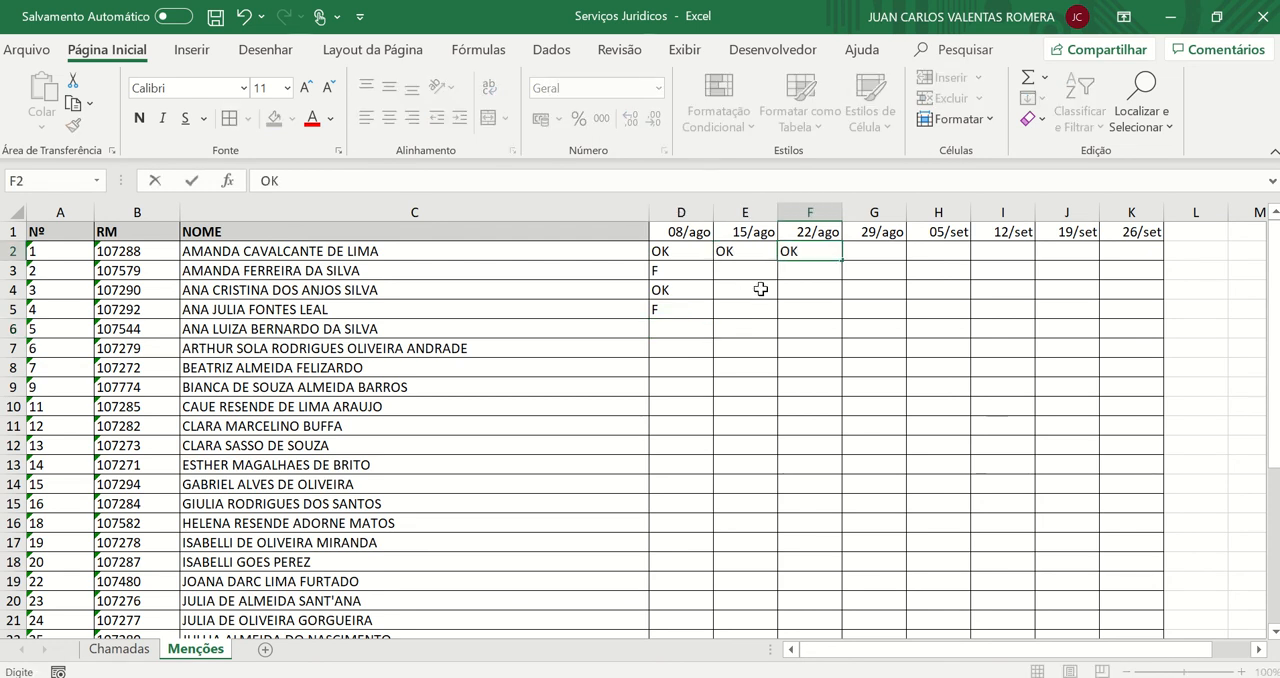
key("Tab")
type("F")
key("Tab")
type("F")
key("Tab")
type("F")
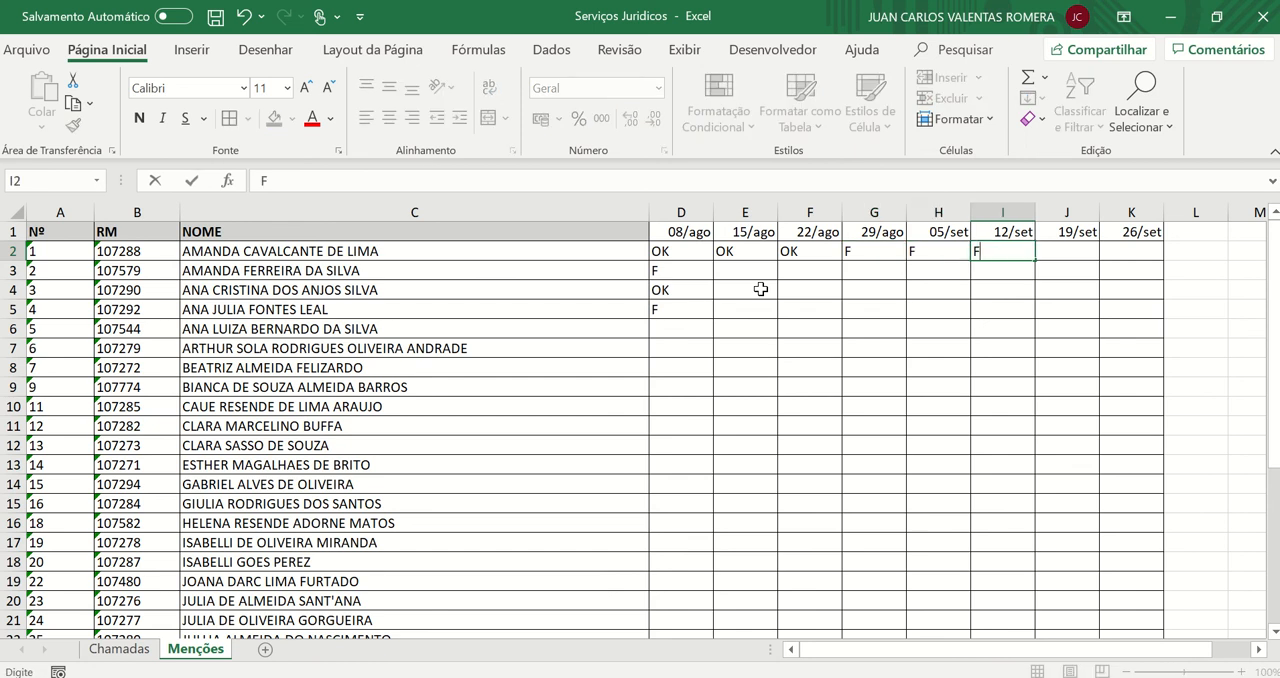
key("Tab")
type("OK")
key("Tab")
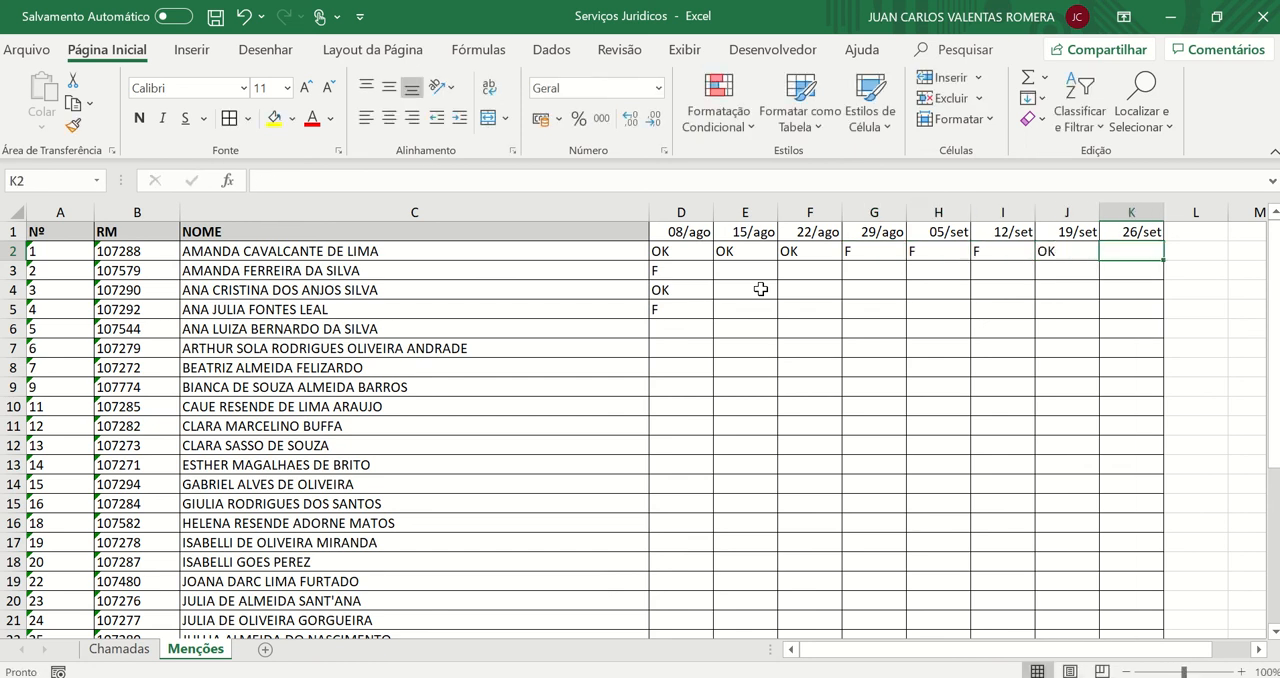
type("OK")
key("Down")
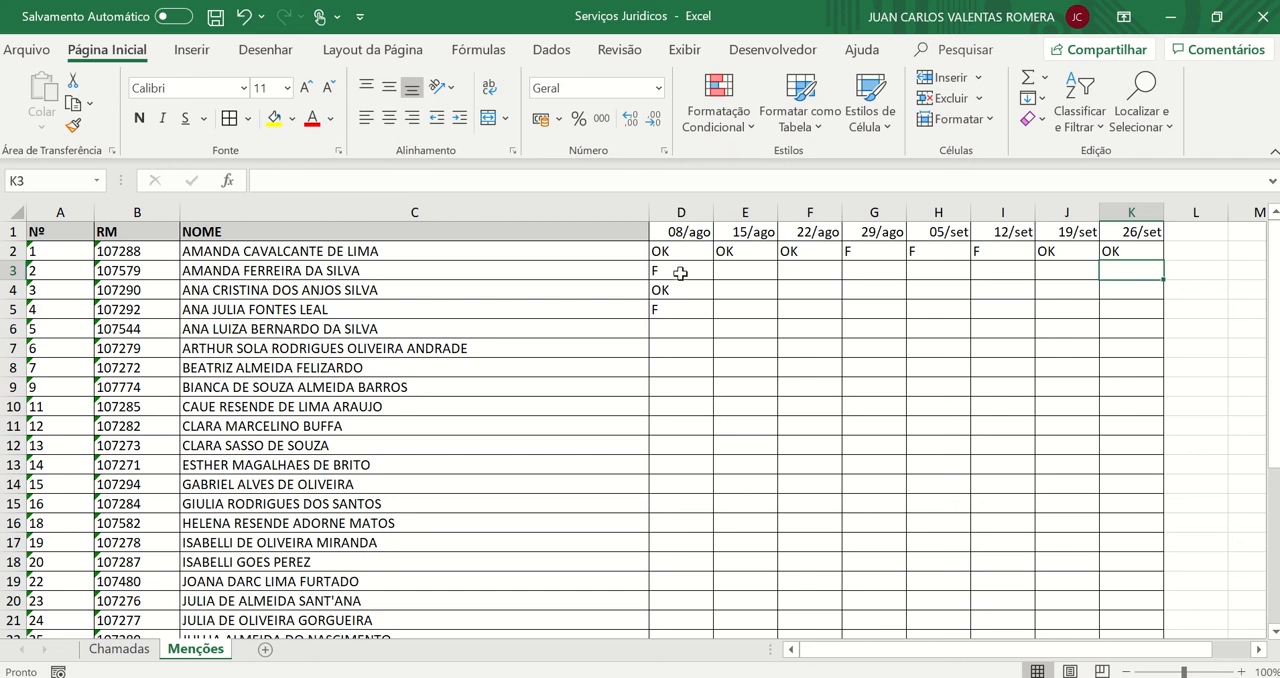
Review the first student's marks in D2:K2, checking which dates have OK
left_click_drag(688, 272, 1115, 309)
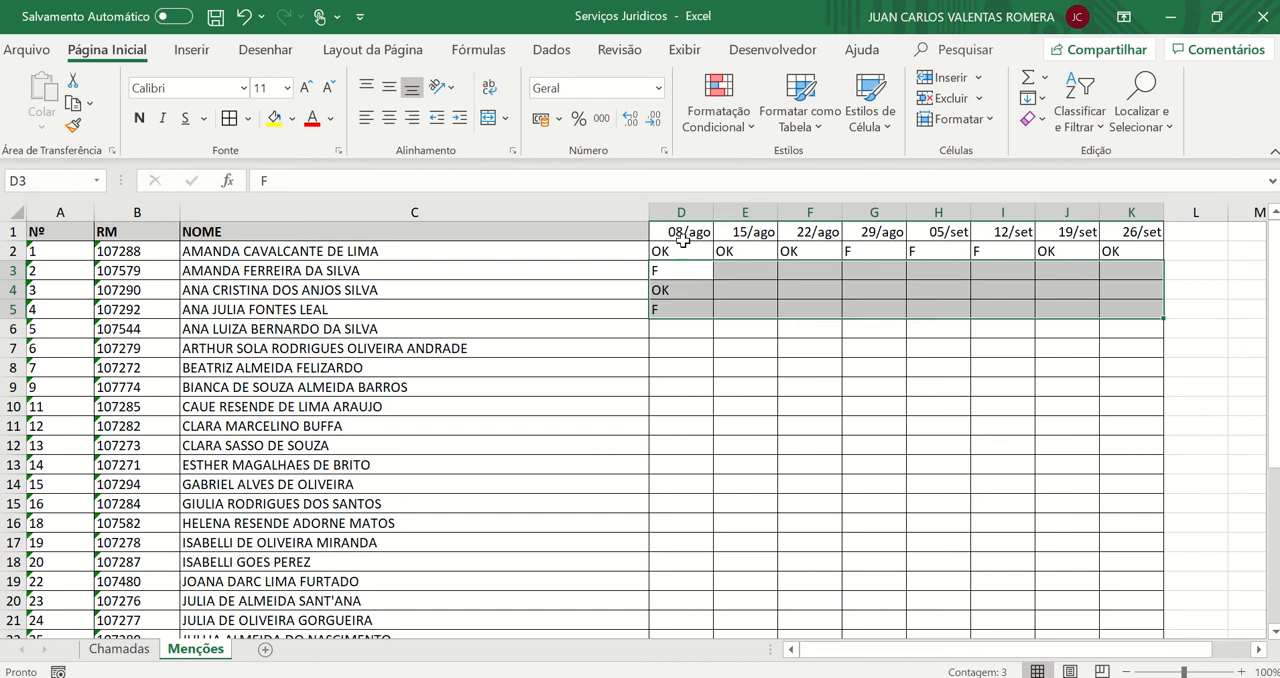
left_click_drag(695, 250, 1132, 250)
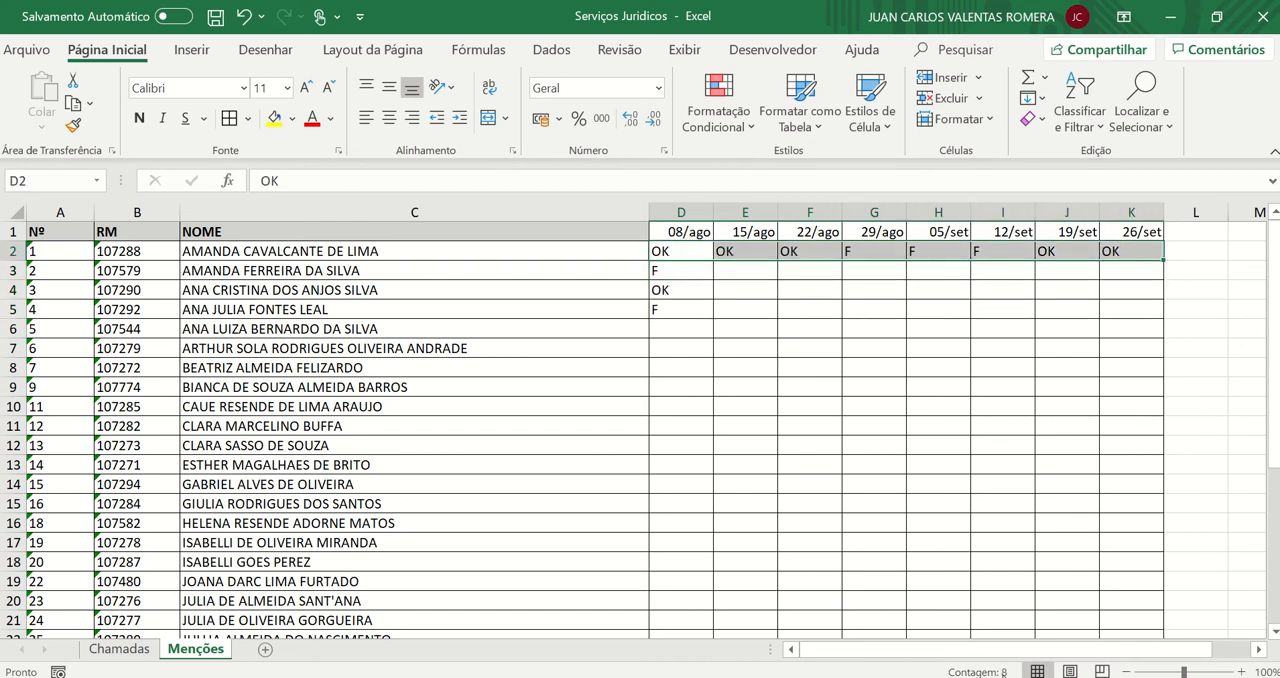
left_click(934, 425)
left_click_drag(663, 250, 1148, 258)
left_click(815, 252)
left_click(697, 254)
left_click(724, 250)
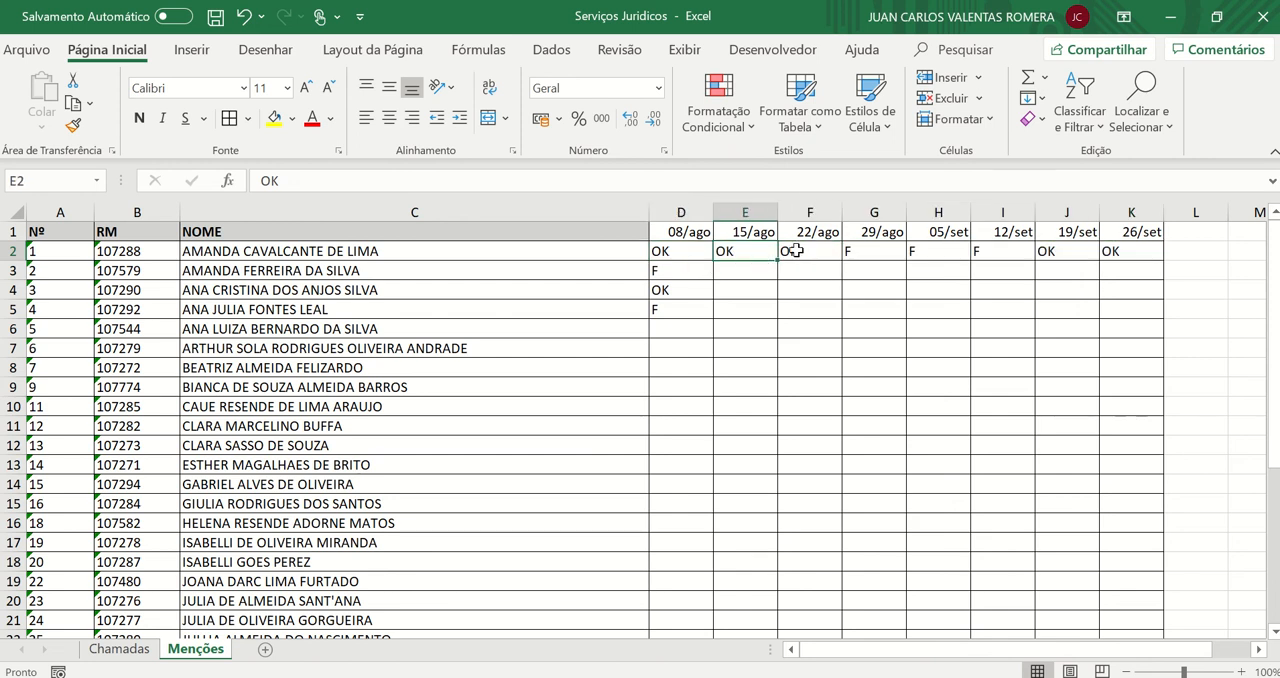
left_click(806, 248)
left_click(1050, 250)
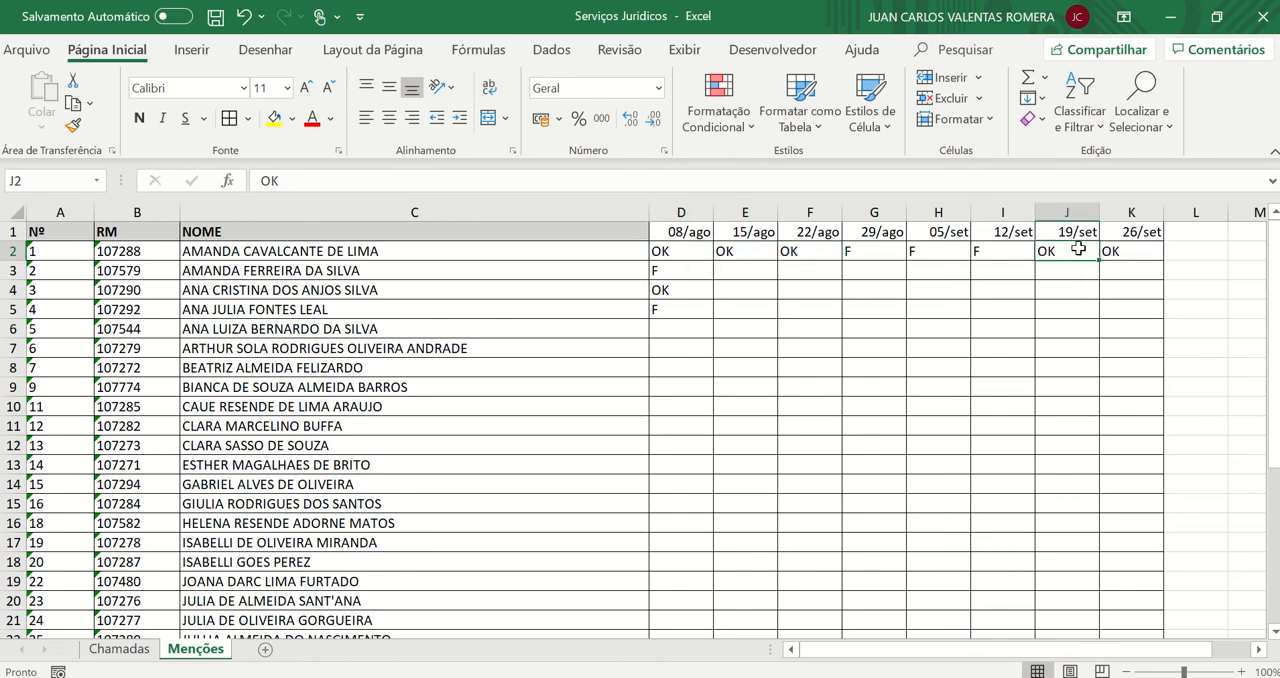
left_click(1112, 252)
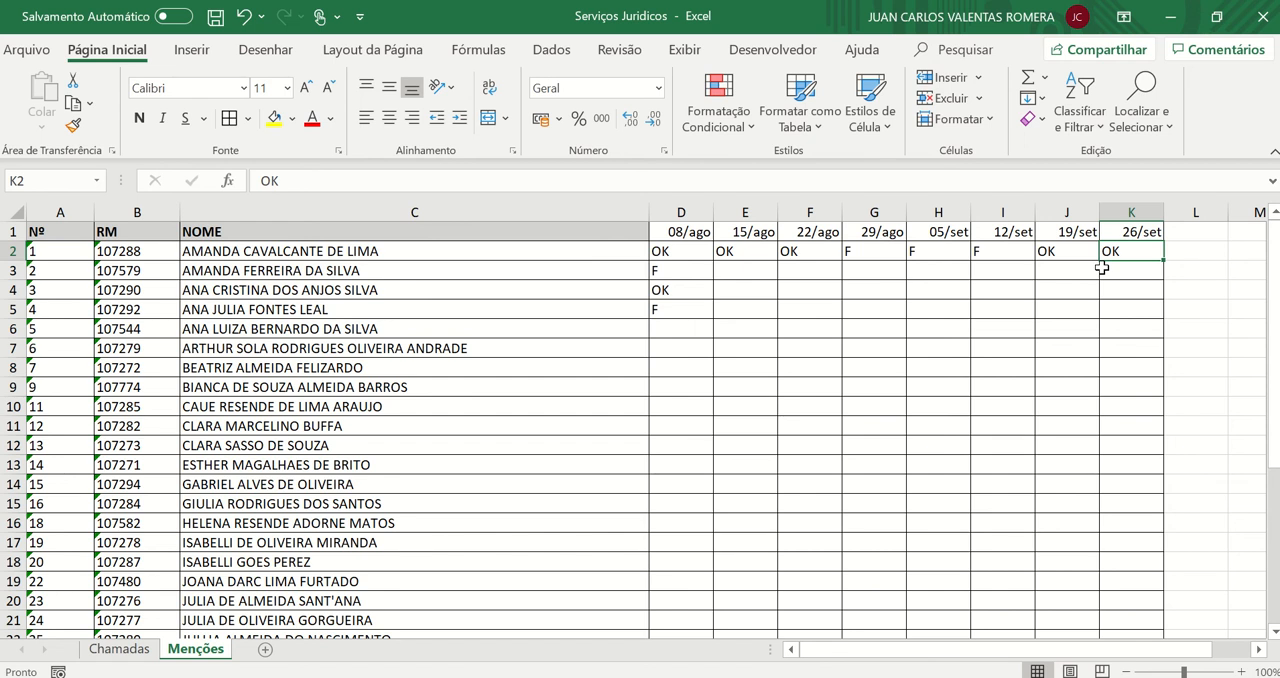
left_click(711, 251)
left_click(760, 251)
left_click(800, 251)
left_click(1066, 251)
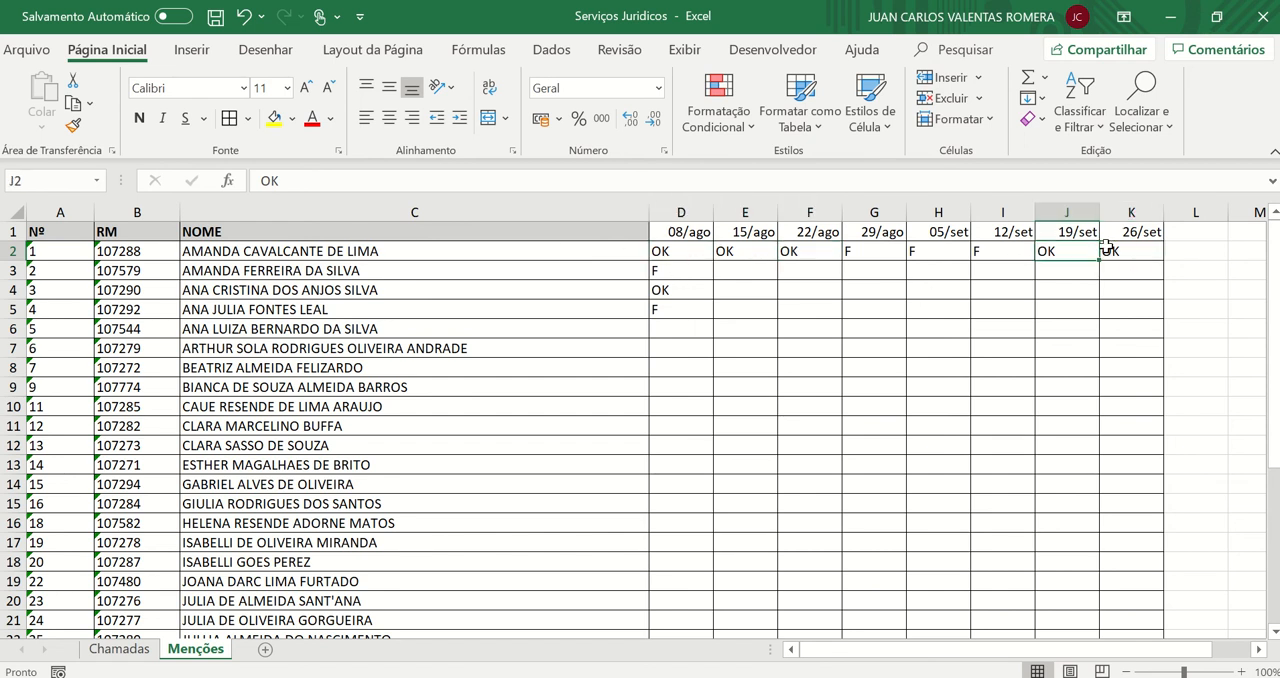
left_click(1125, 250)
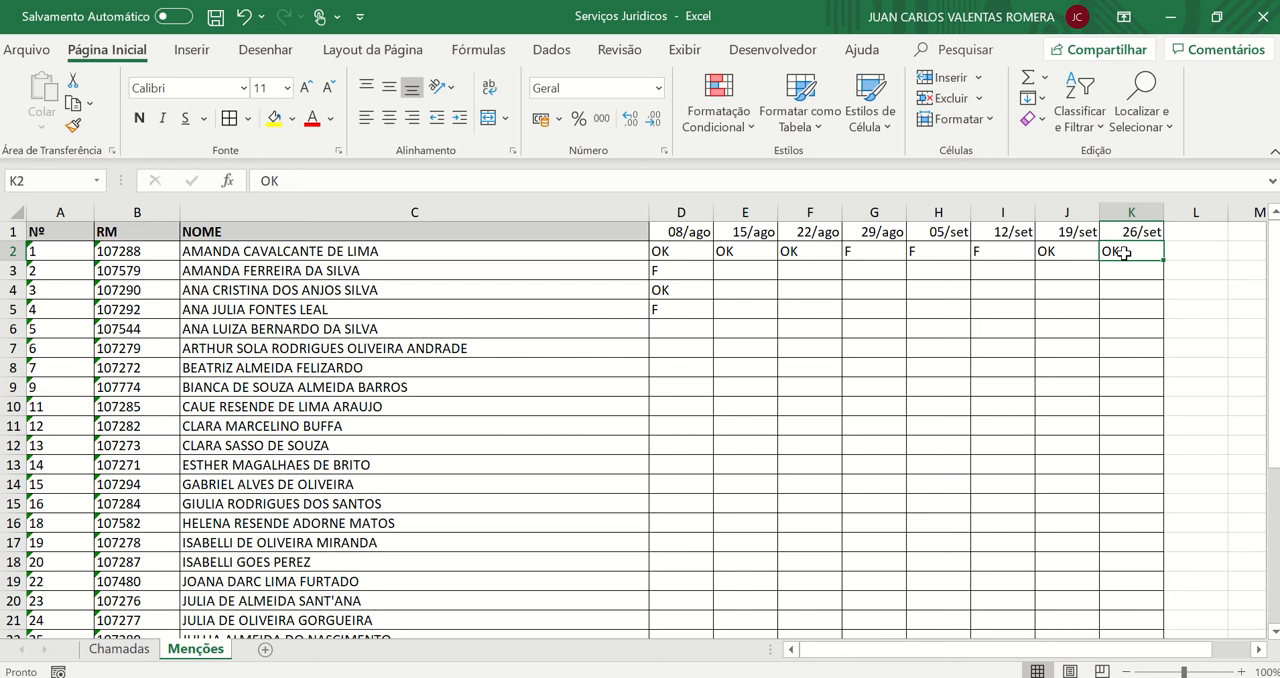
Enter the heading Vistos in L1, beside the last date column
key("Right")
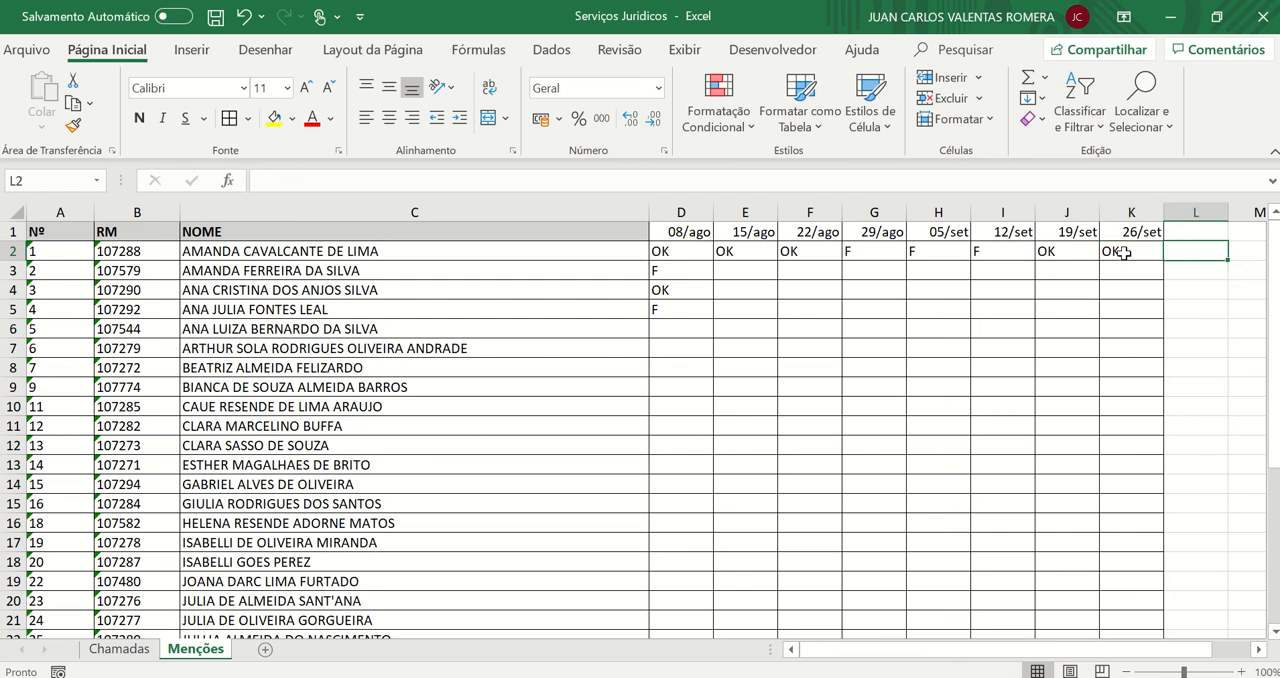
key("Up")
type("vIST")
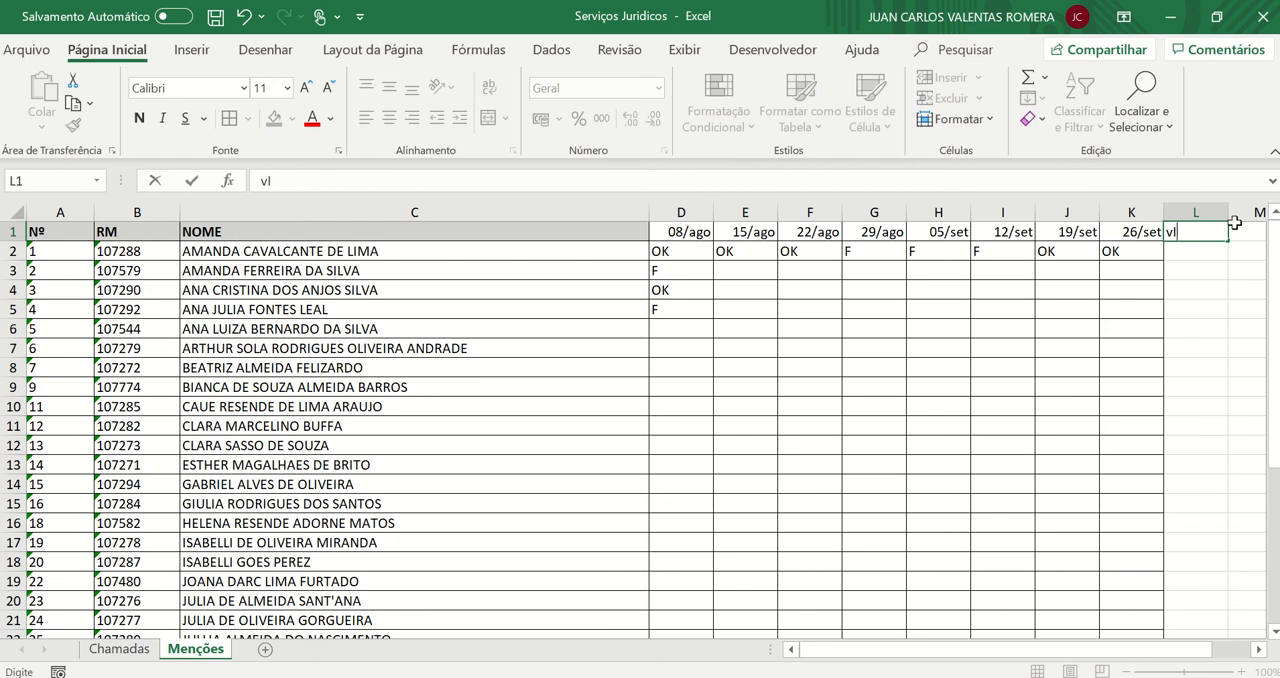
key("BackSpace")
key("BackSpace")
key("BackSpace")
key("BackSpace")
type("Visya")
key("BackSpace")
key("BackSpace")
type("ya")
key("BackSpace")
key("BackSpace")
type("tos")
key("ctrl+Return")
key("Return")
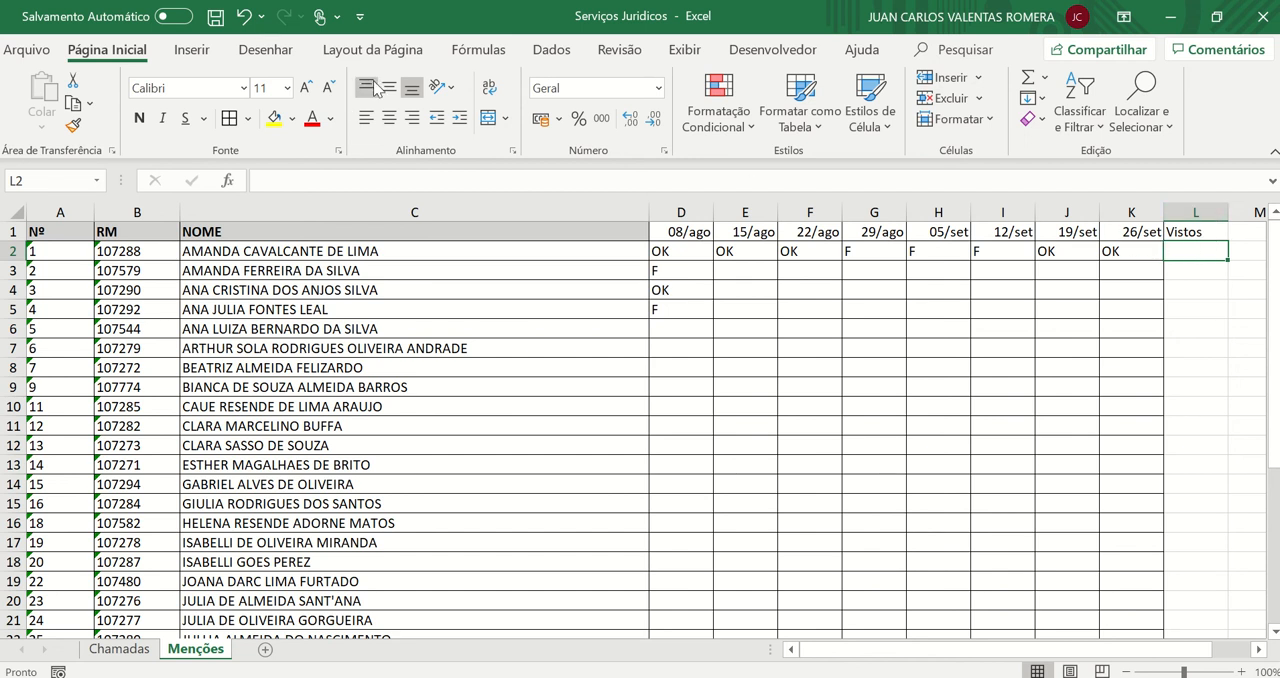
Search the function library for cont.se and insert the CONT.SE function in L2
left_click(492, 56)
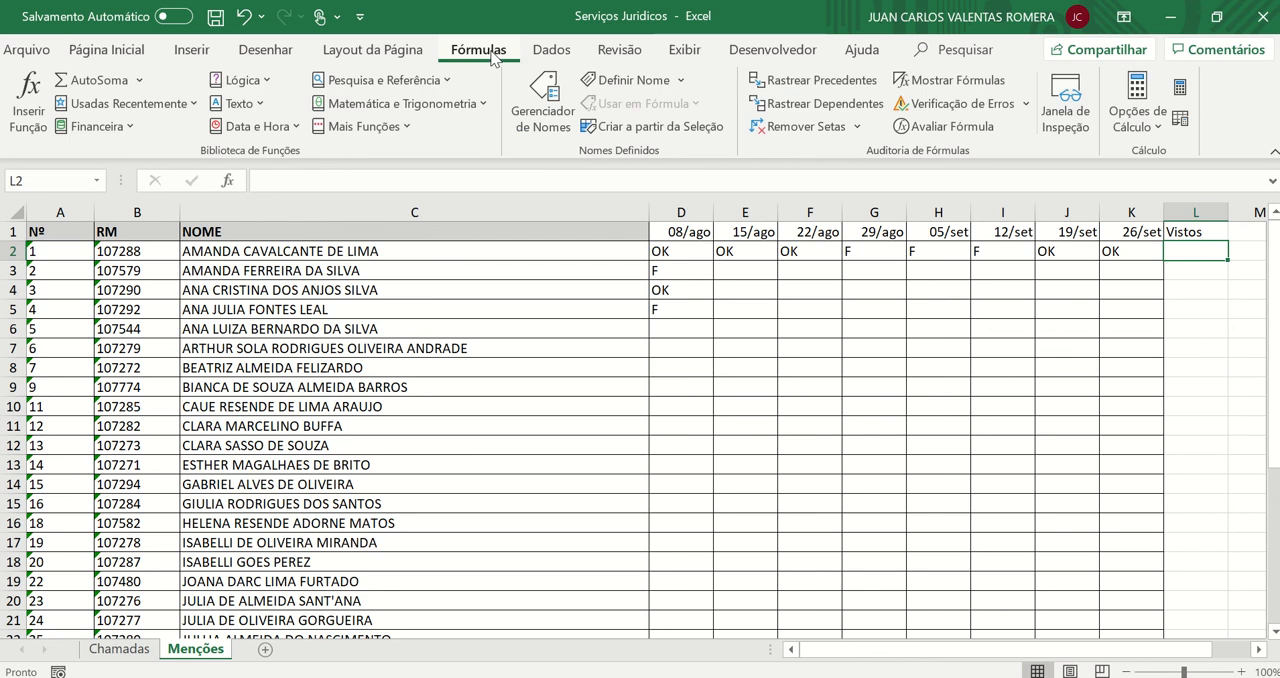
left_click(390, 127)
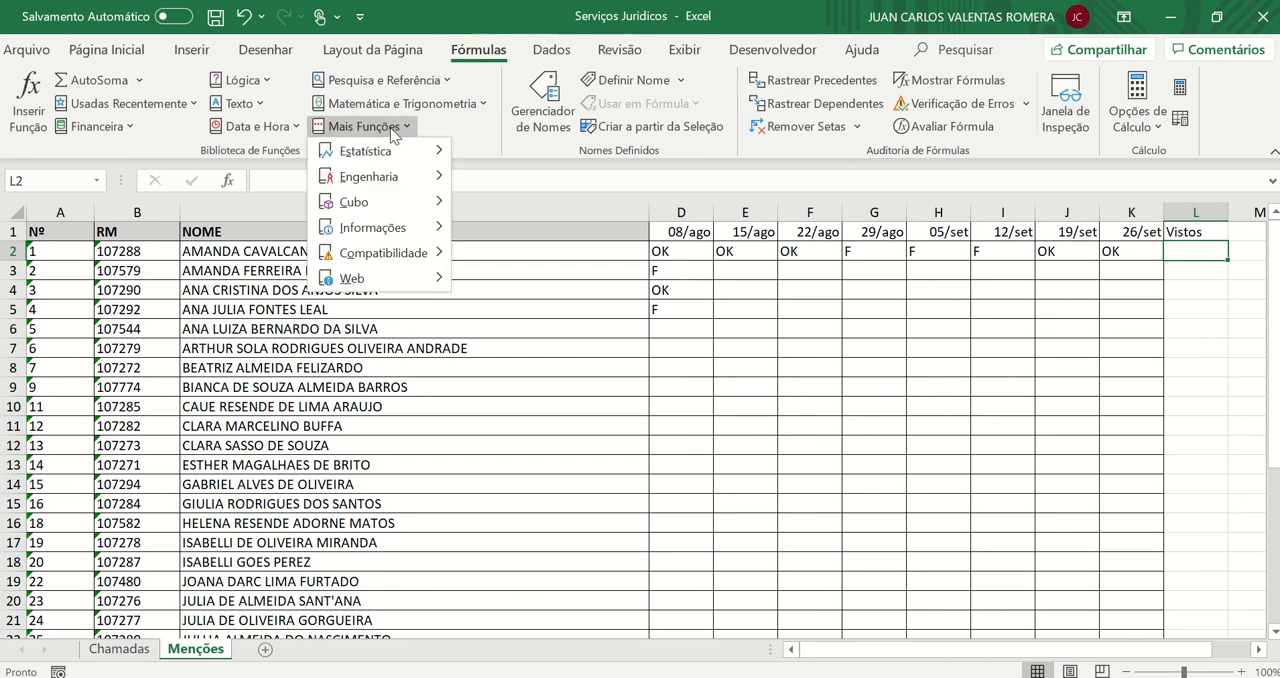
left_click(429, 81)
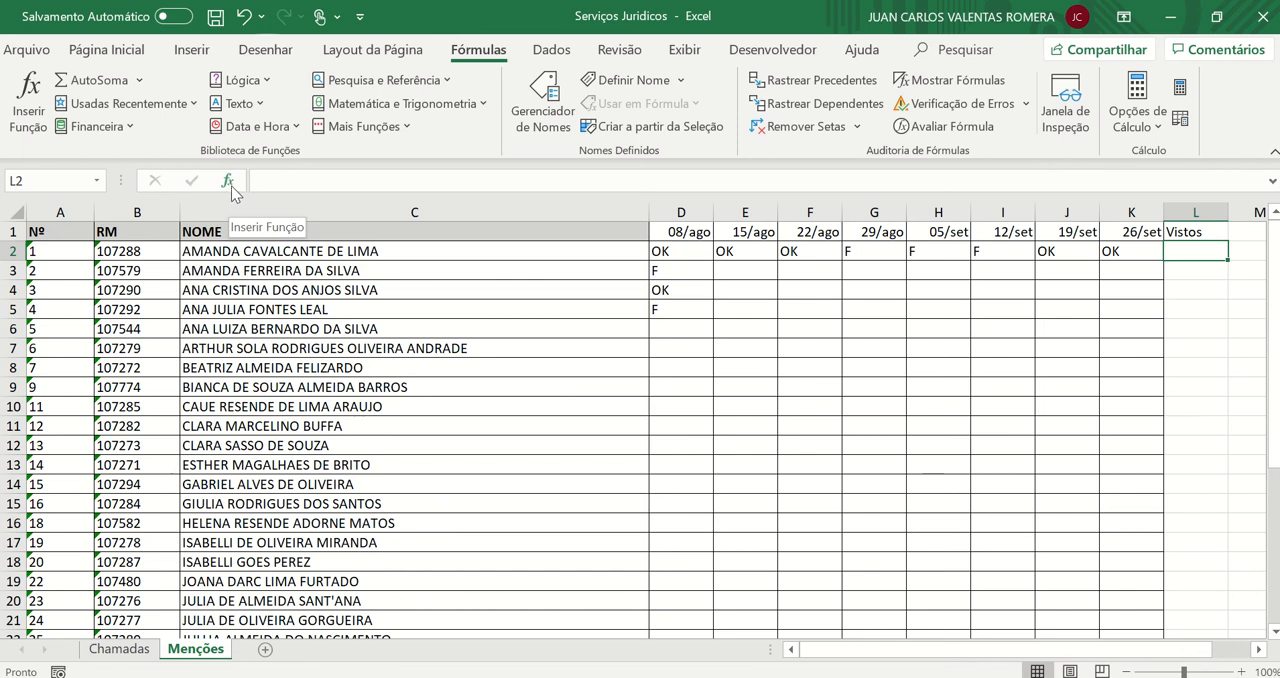
left_click(27, 91)
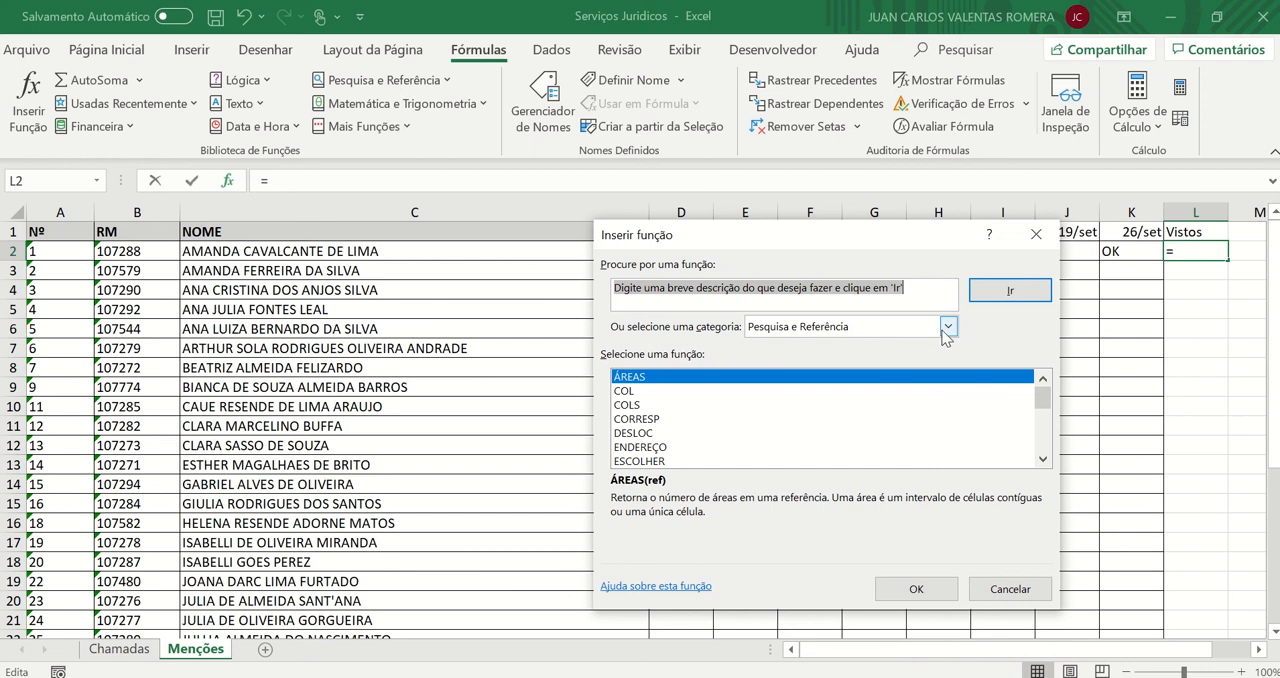
left_click(845, 333)
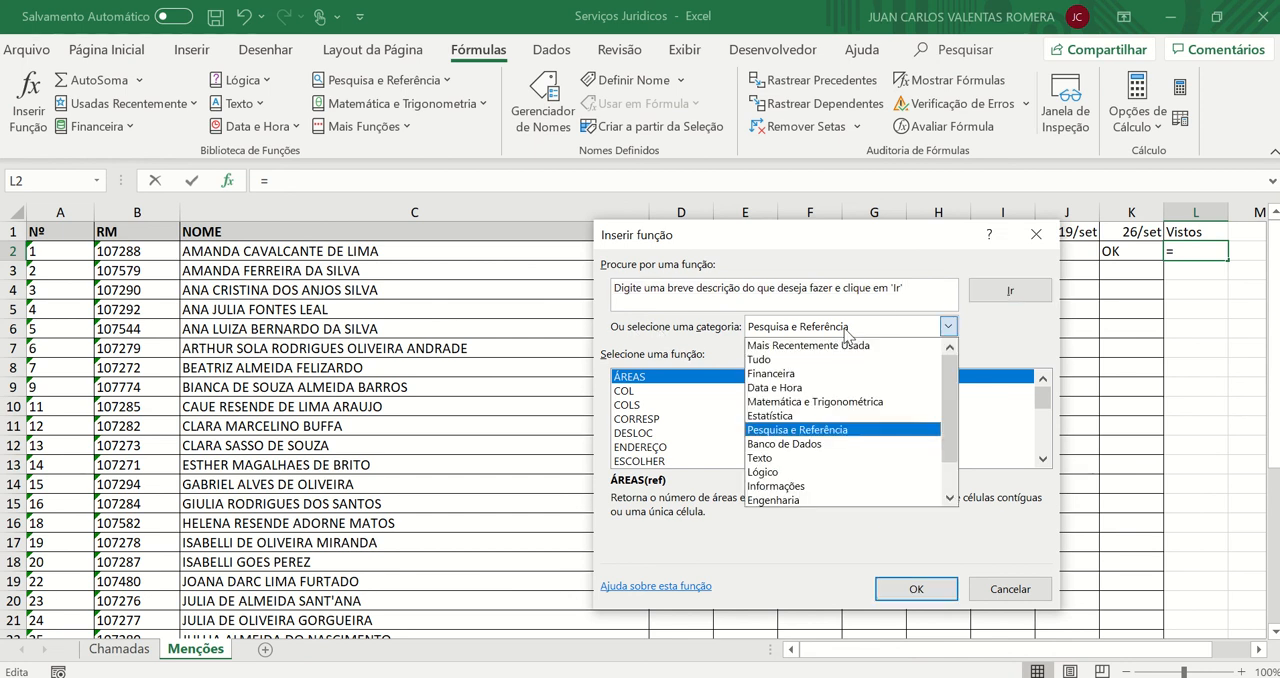
left_click(796, 360)
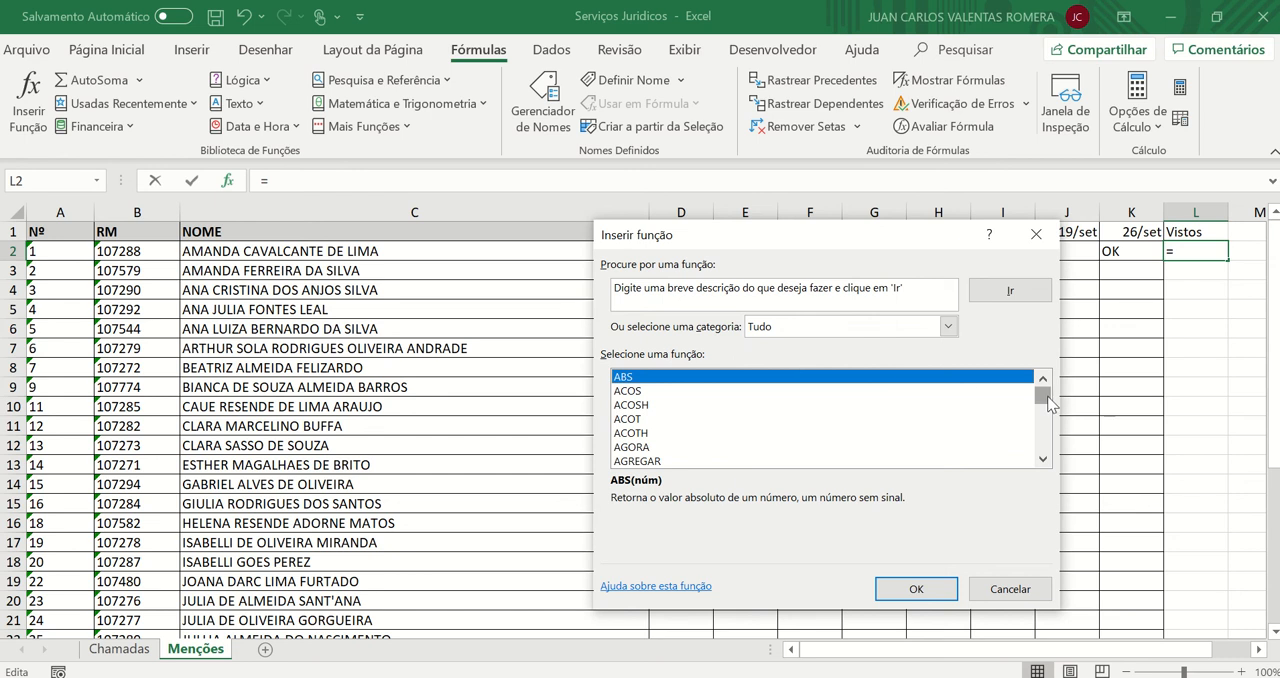
scroll(1046, 400, "down", 4)
left_click(920, 289)
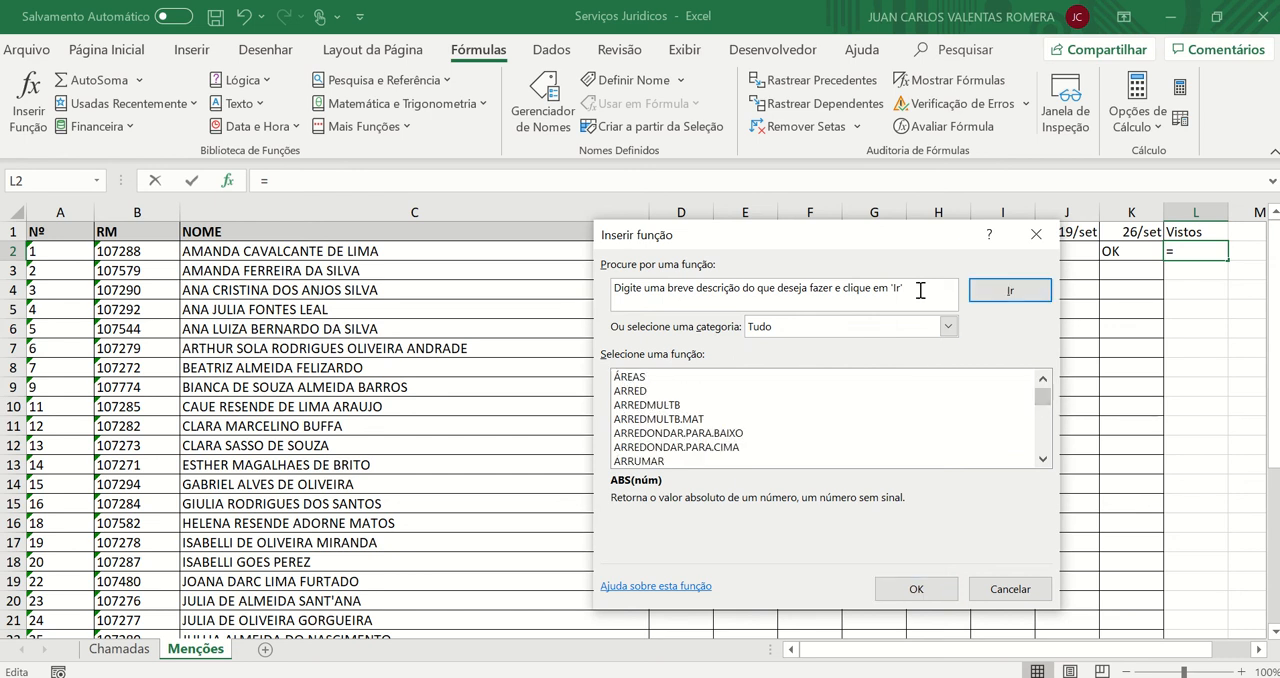
type("cont.se")
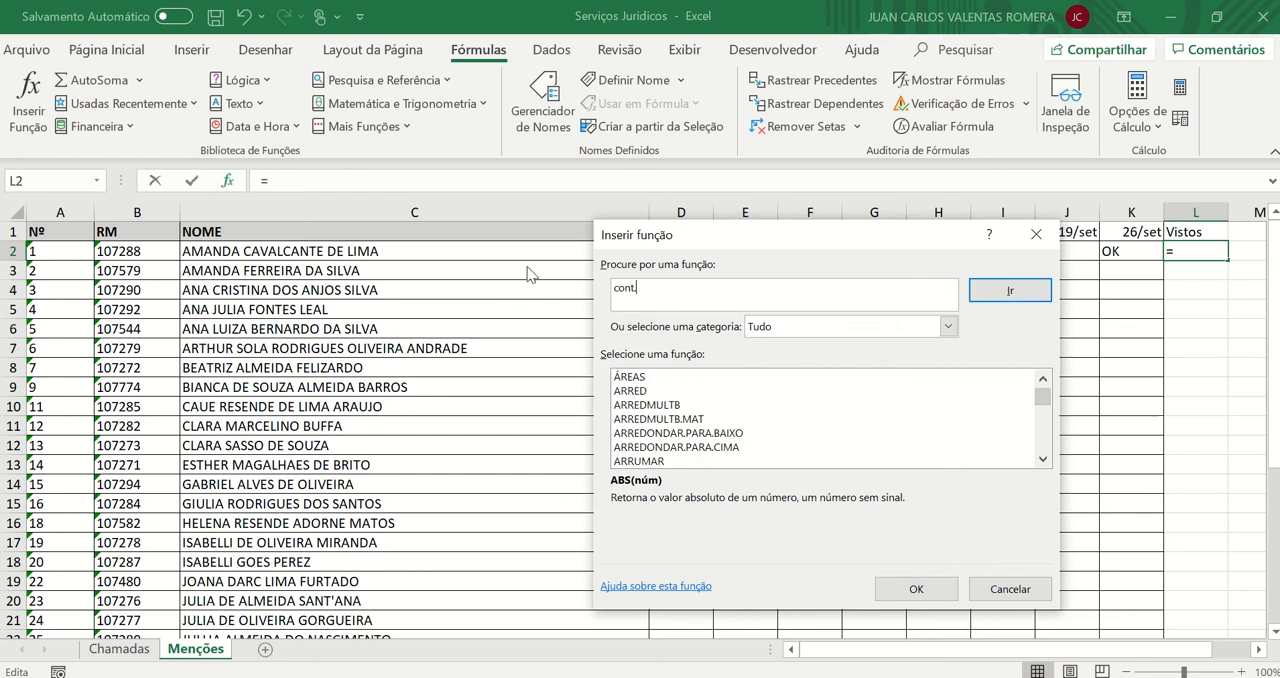
left_click(1012, 289)
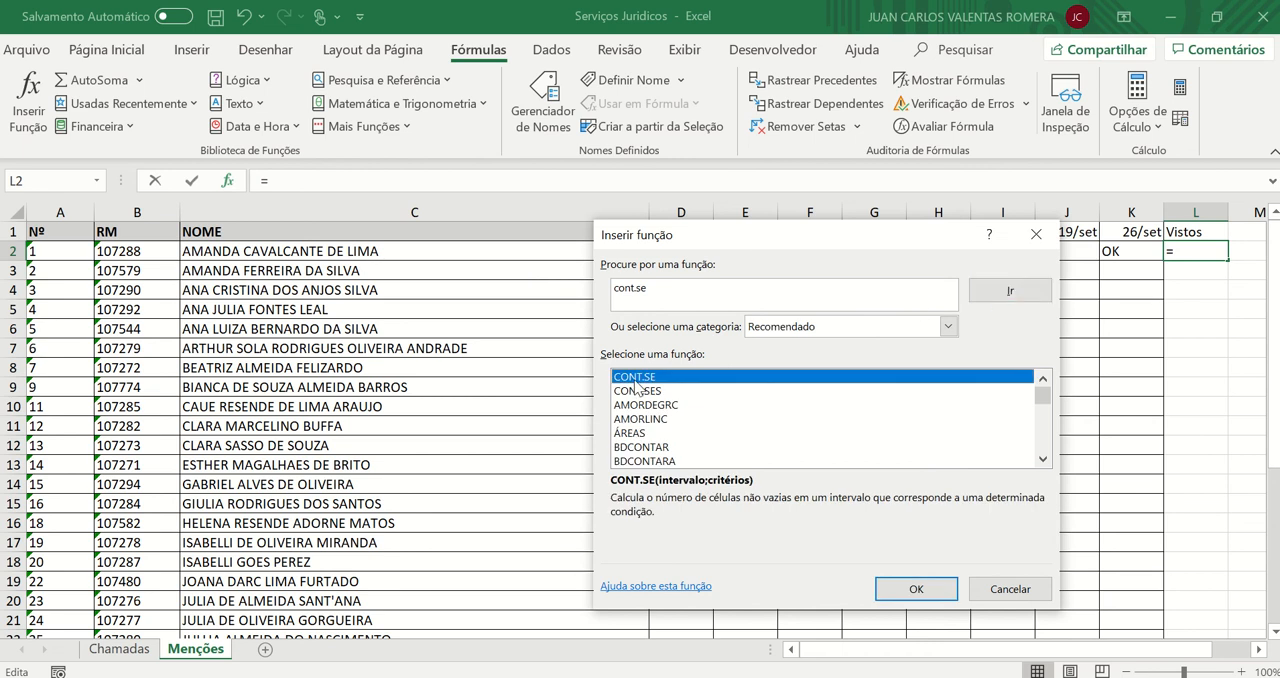
left_click(914, 588)
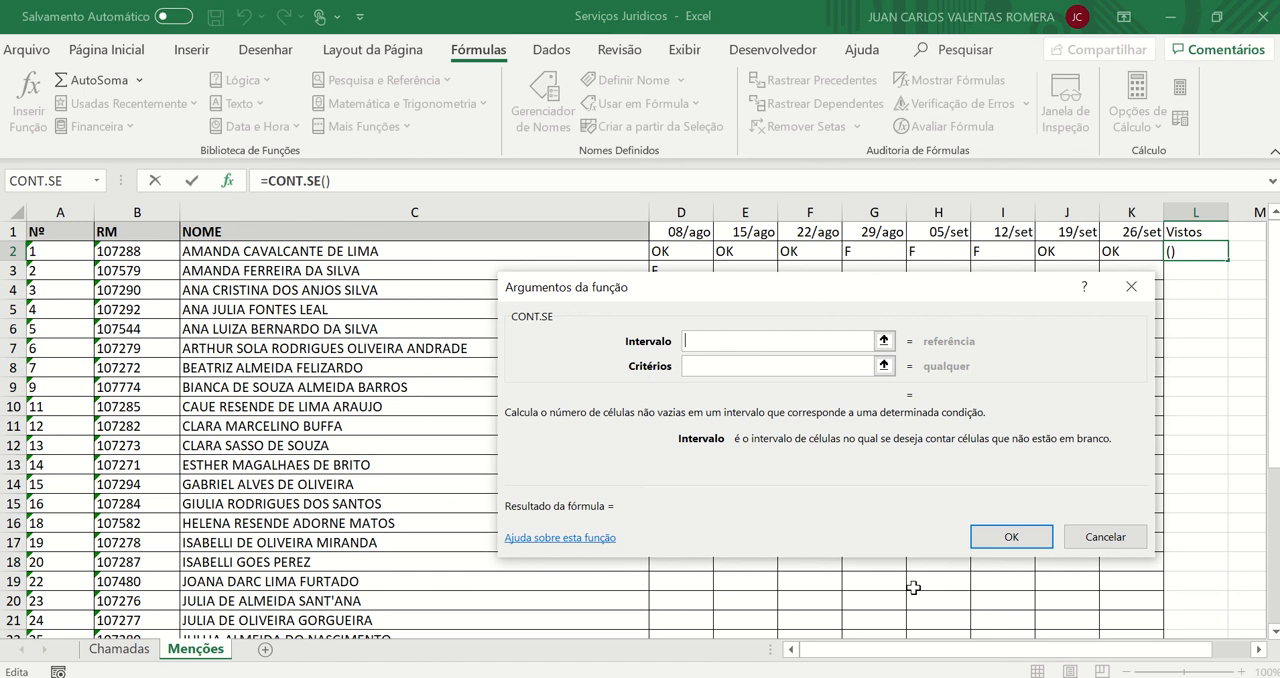
Set the CONT.SE range to the first student's marks in D2:K2
left_click(660, 248)
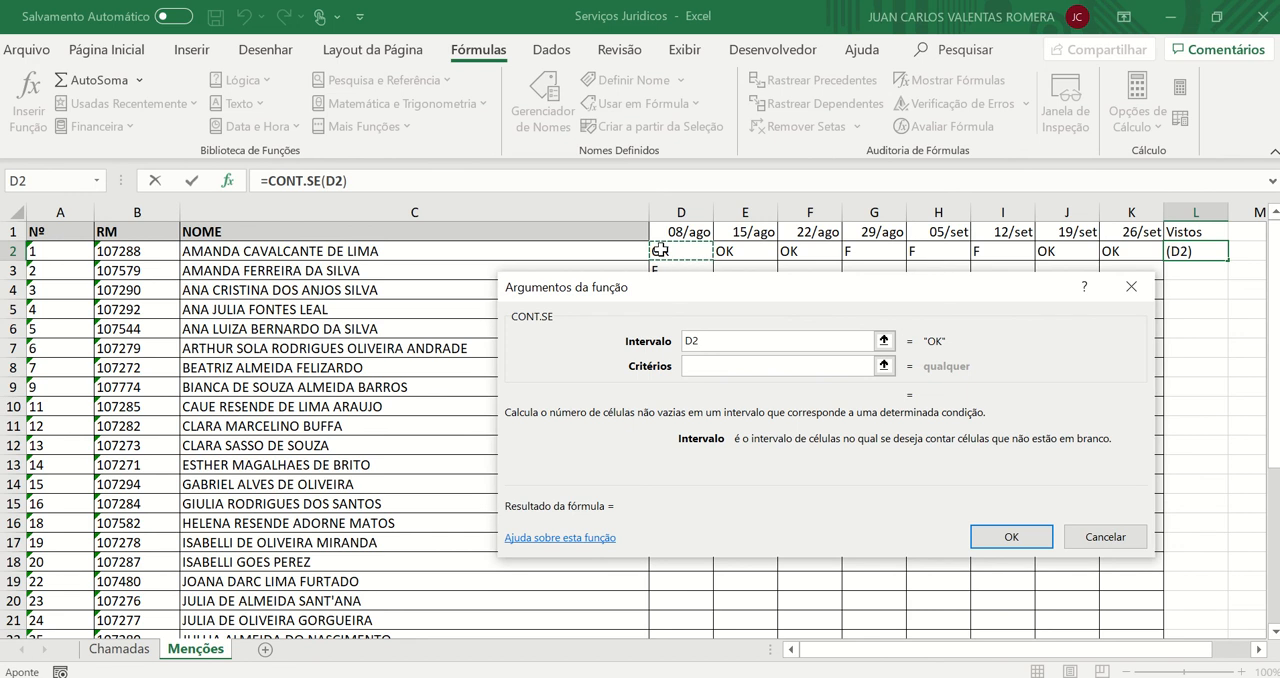
left_click_drag(660, 250, 1140, 252)
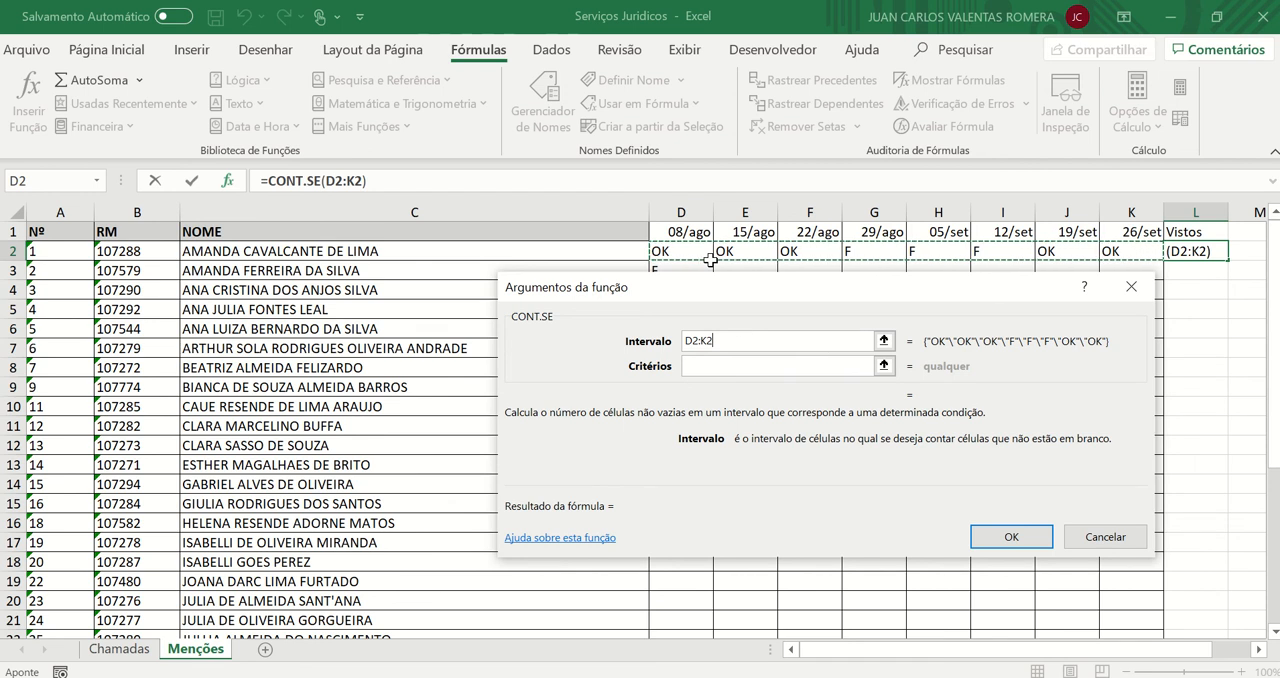
left_click(732, 364)
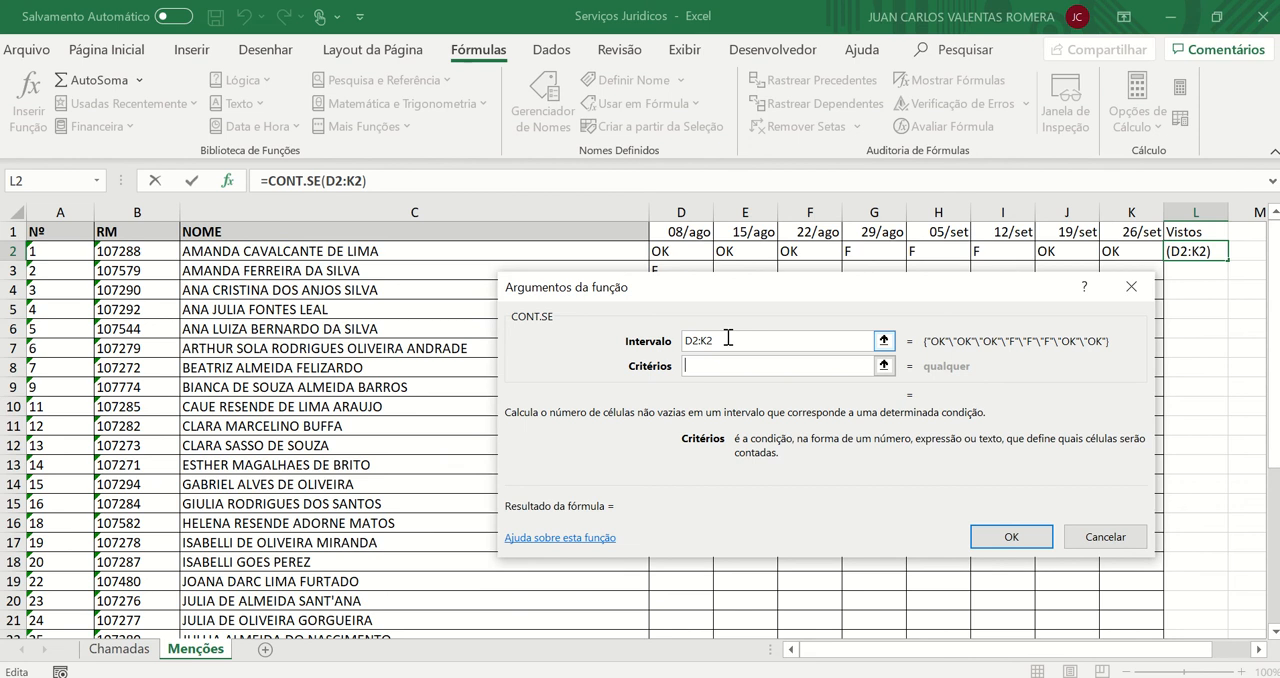
left_click_drag(728, 338, 646, 342)
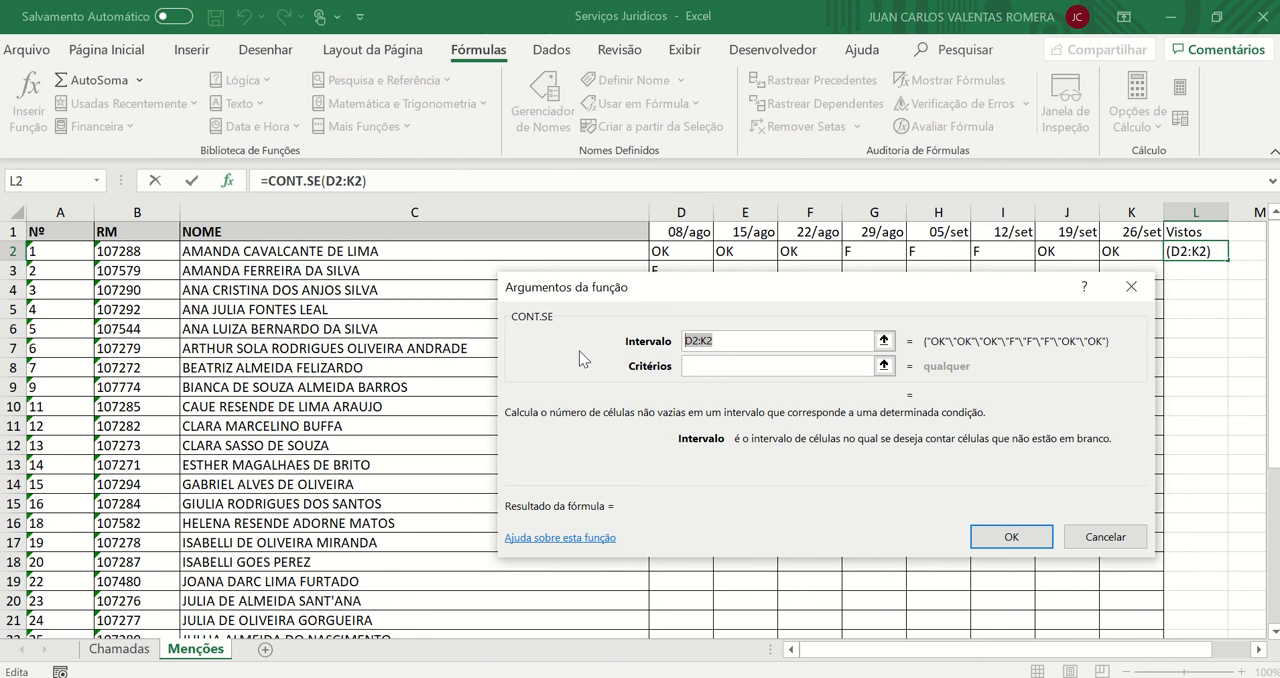
left_click(729, 365)
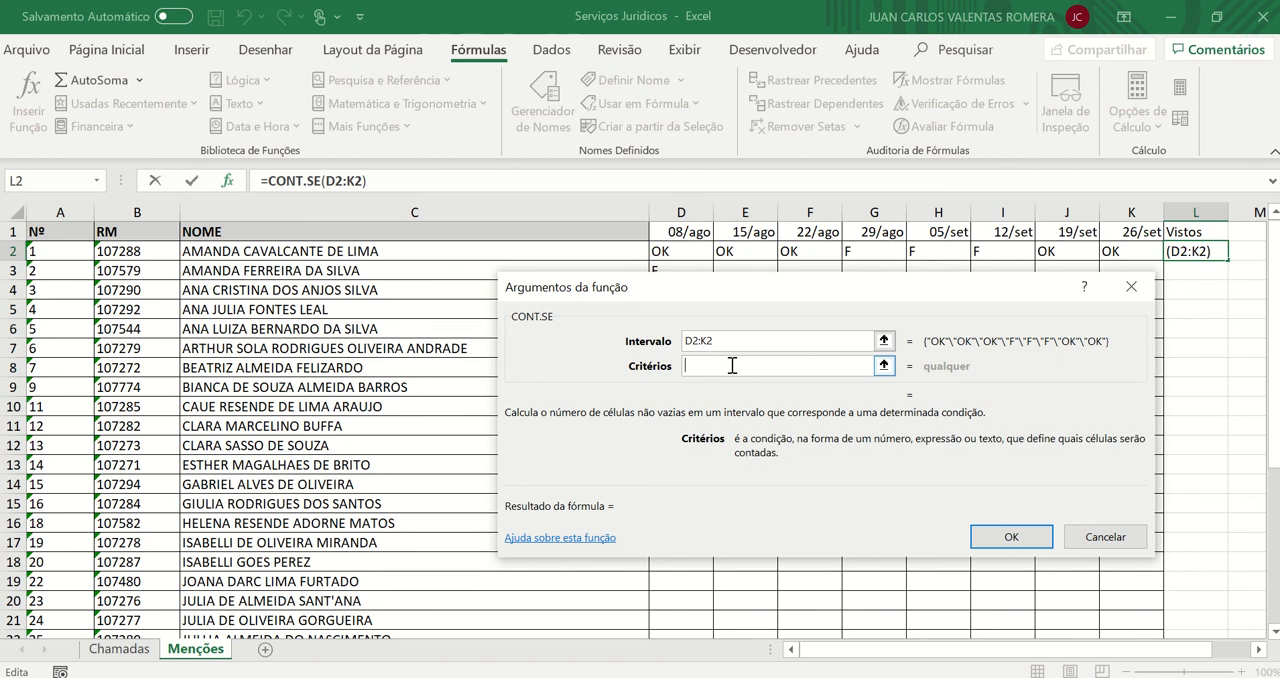
type("OK")
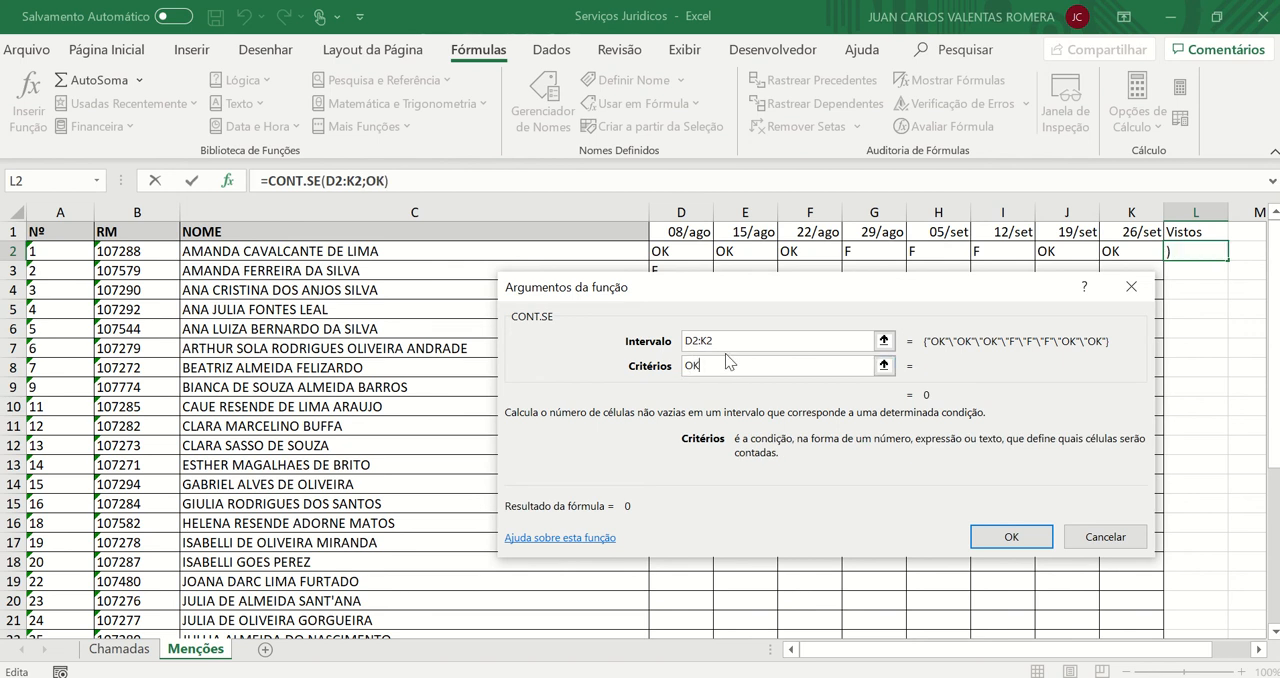
left_click_drag(725, 353, 680, 369)
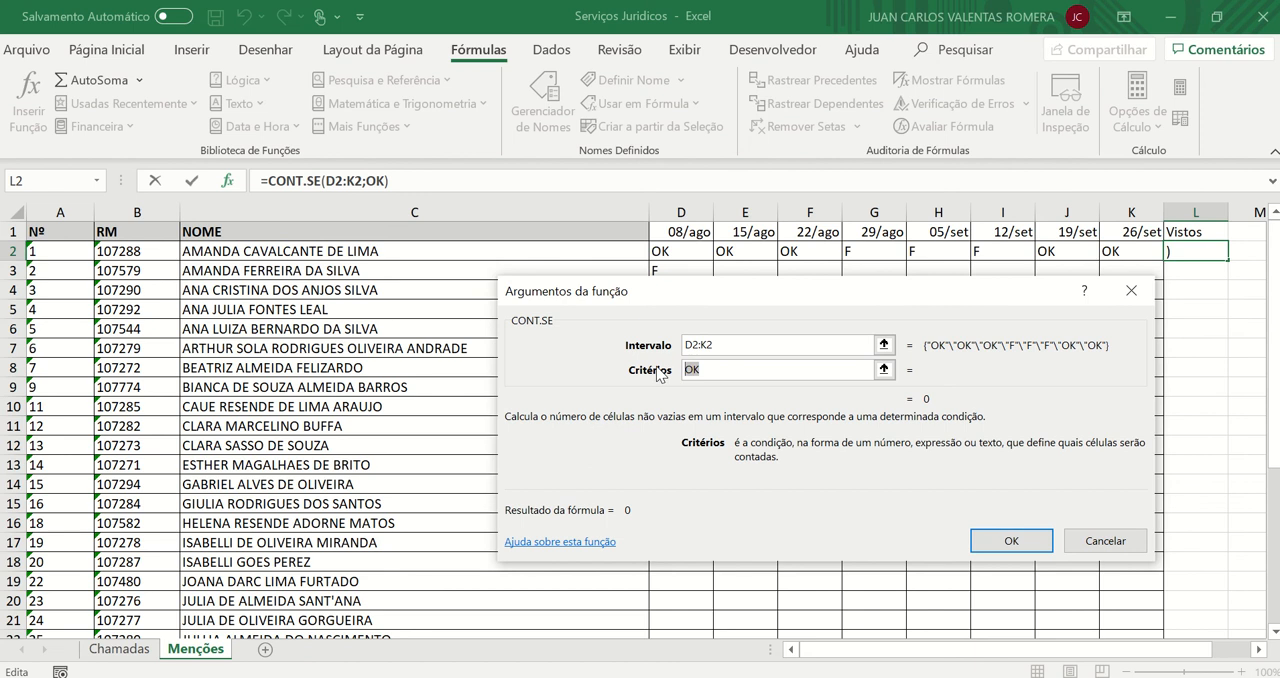
left_click(719, 374)
left_click(688, 369)
type("\"")
left_click(728, 370)
type("\"")
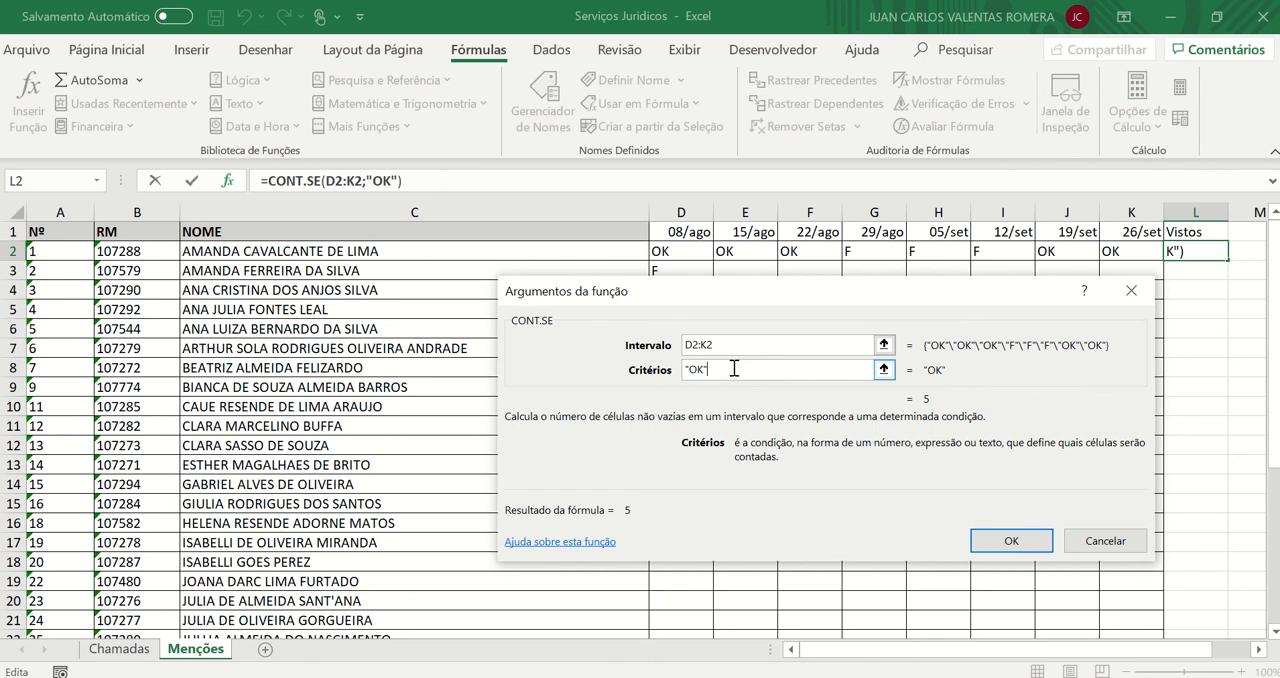
left_click_drag(729, 369, 518, 348)
key("BackSpace")
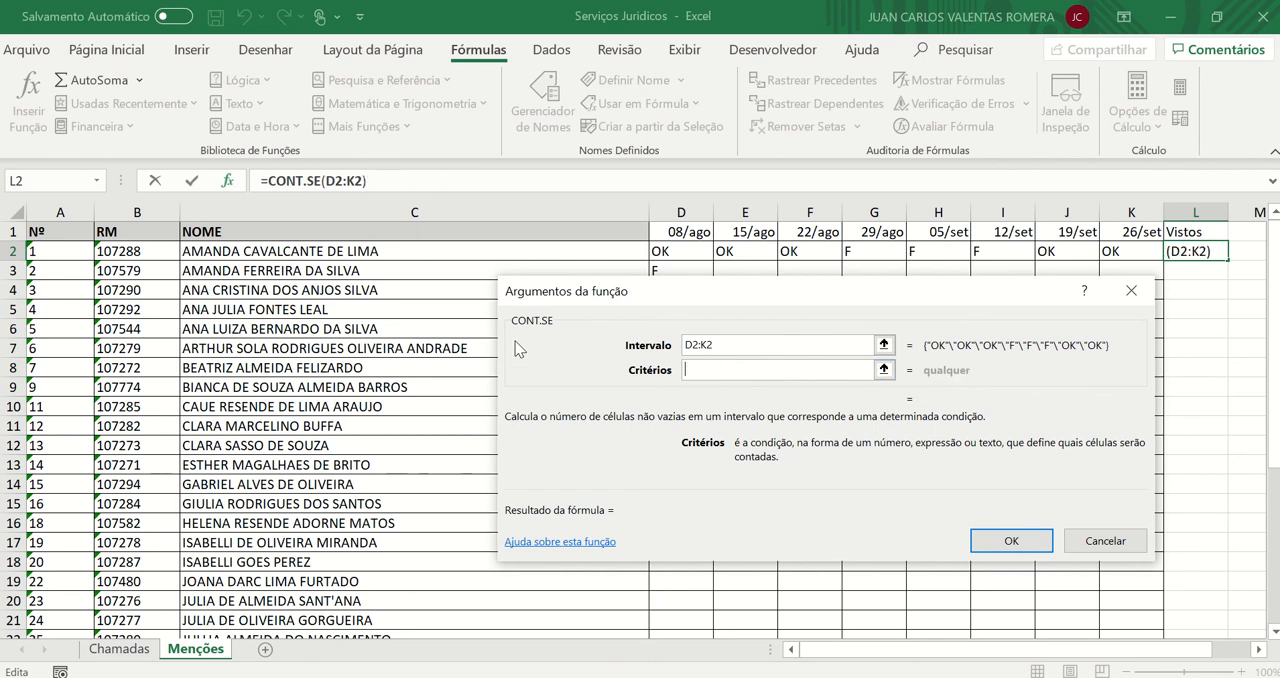
Set the CONT.SE criterion to "OK" in quotation marks and accept the formula in L2
type("\"")
key("BackSpace")
type("\"OK\"")
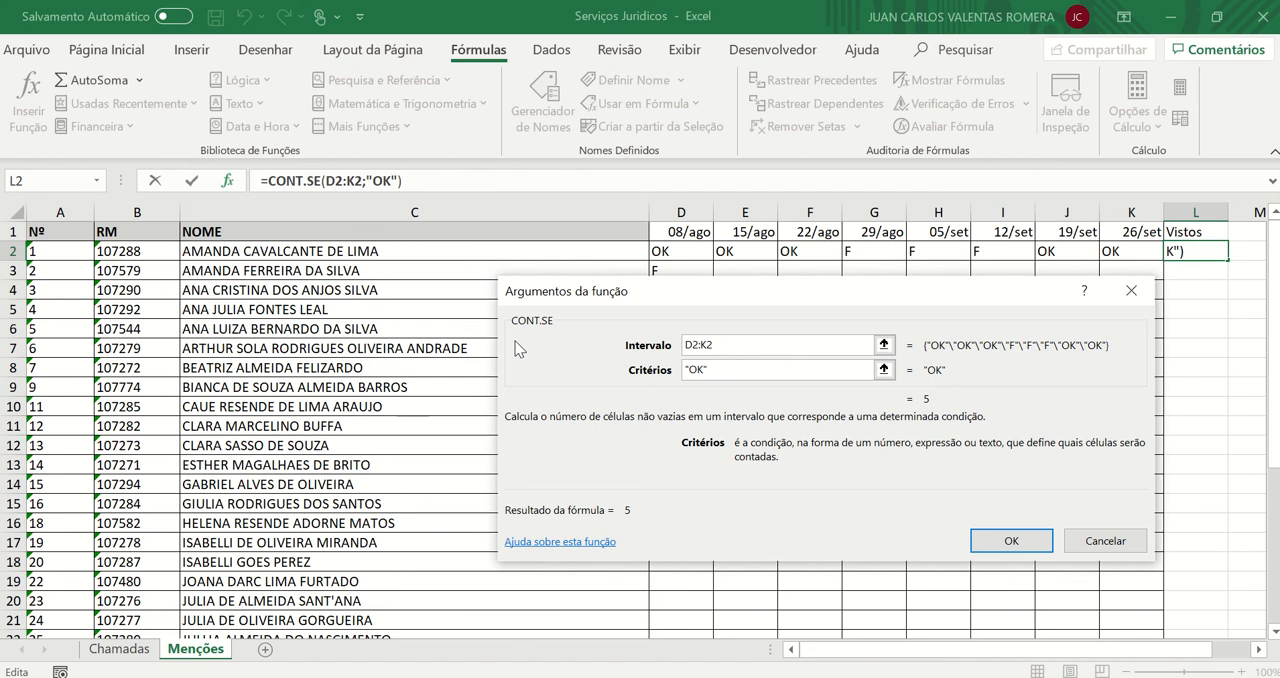
left_click(1008, 540)
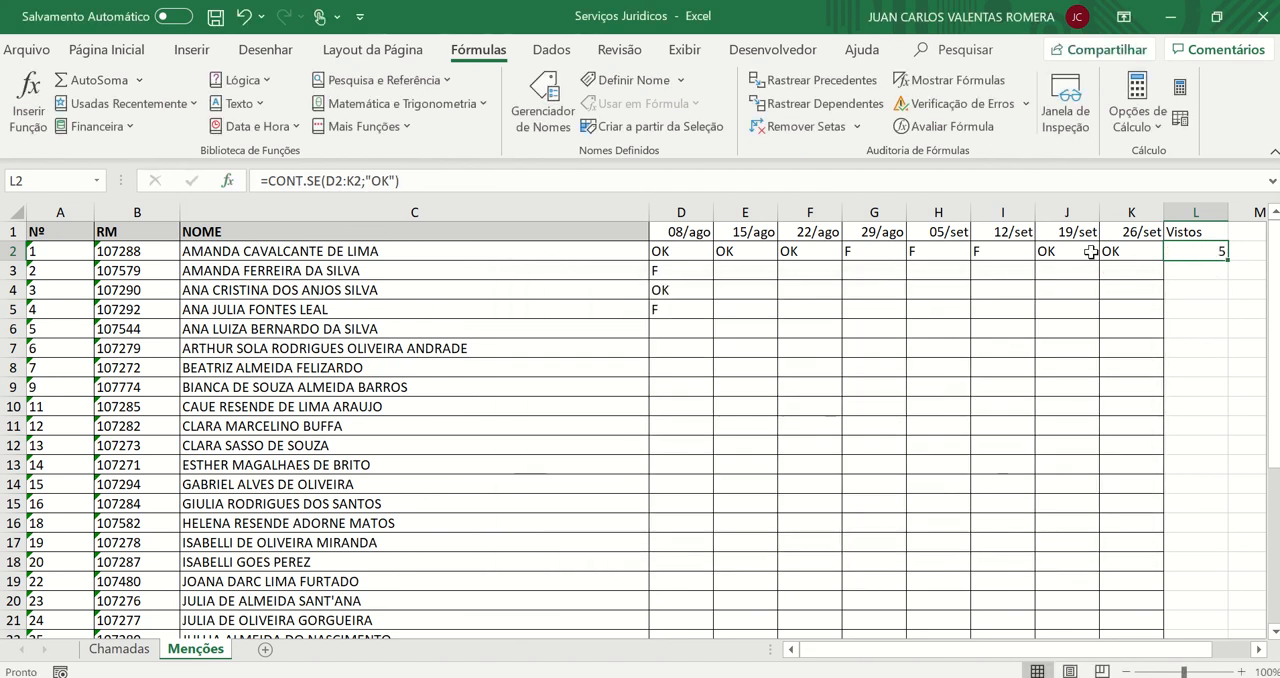
Reopen the CONT.SE arguments of L2 and review the range and the criterion
double_click(1222, 252)
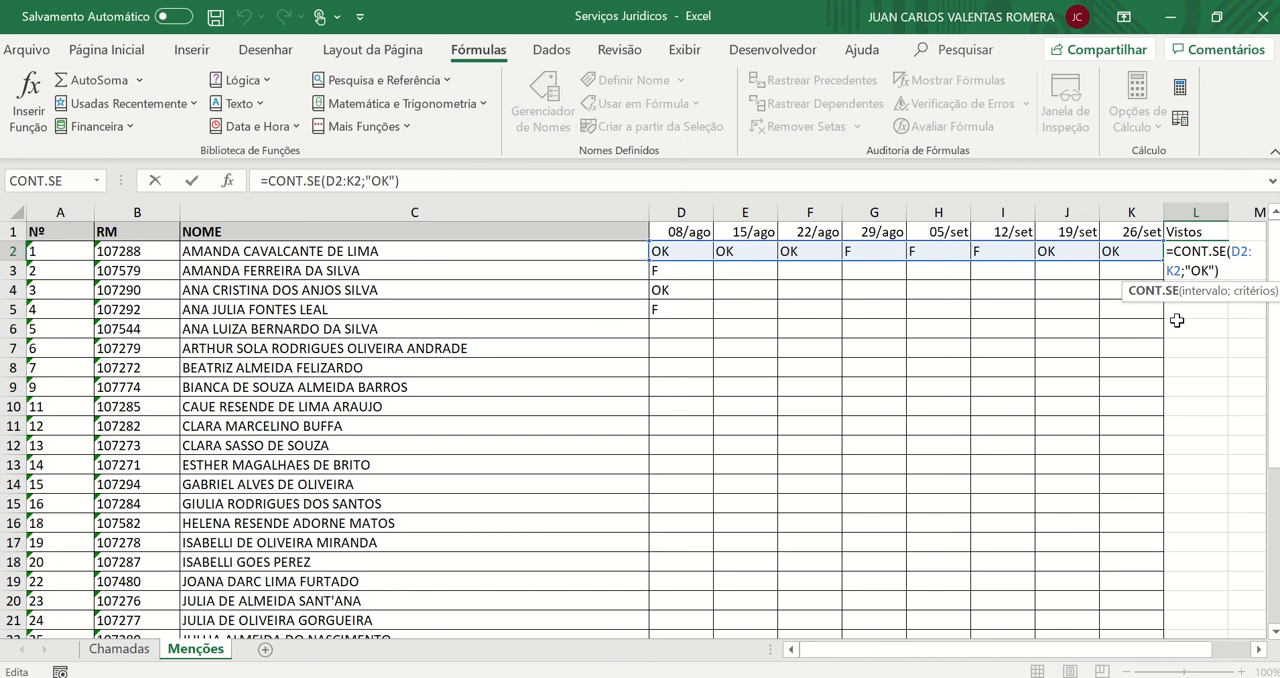
left_click(228, 181)
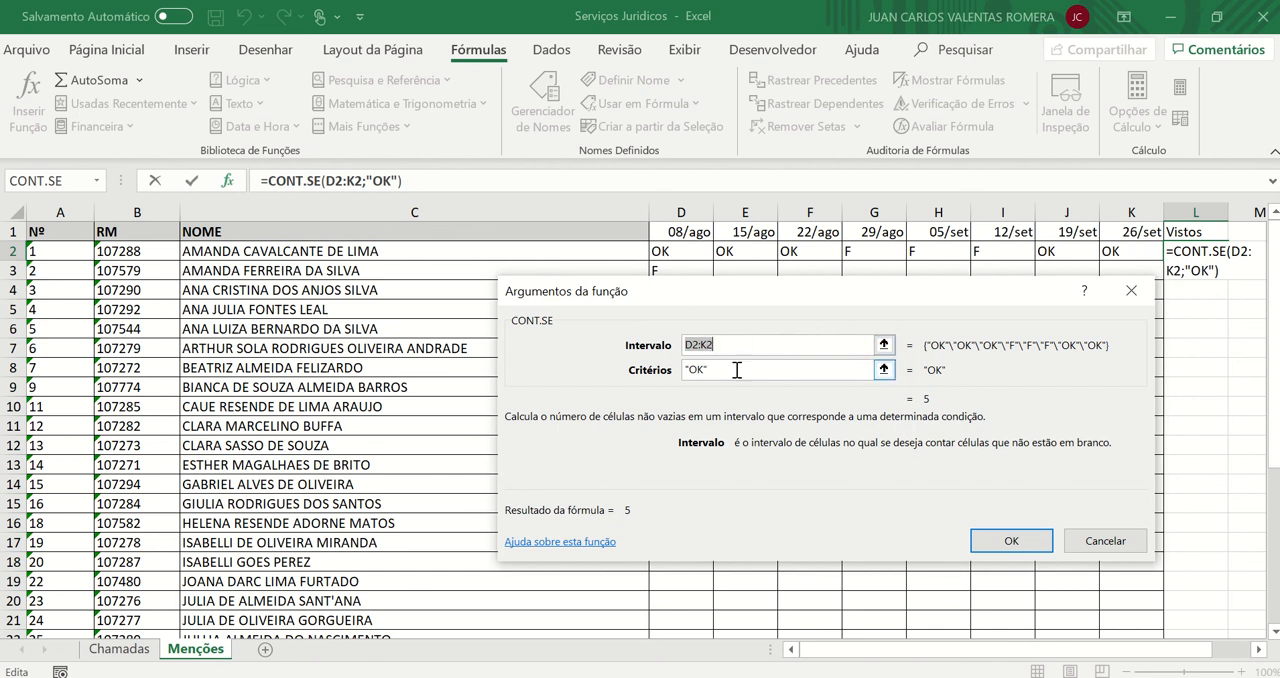
key("Tab")
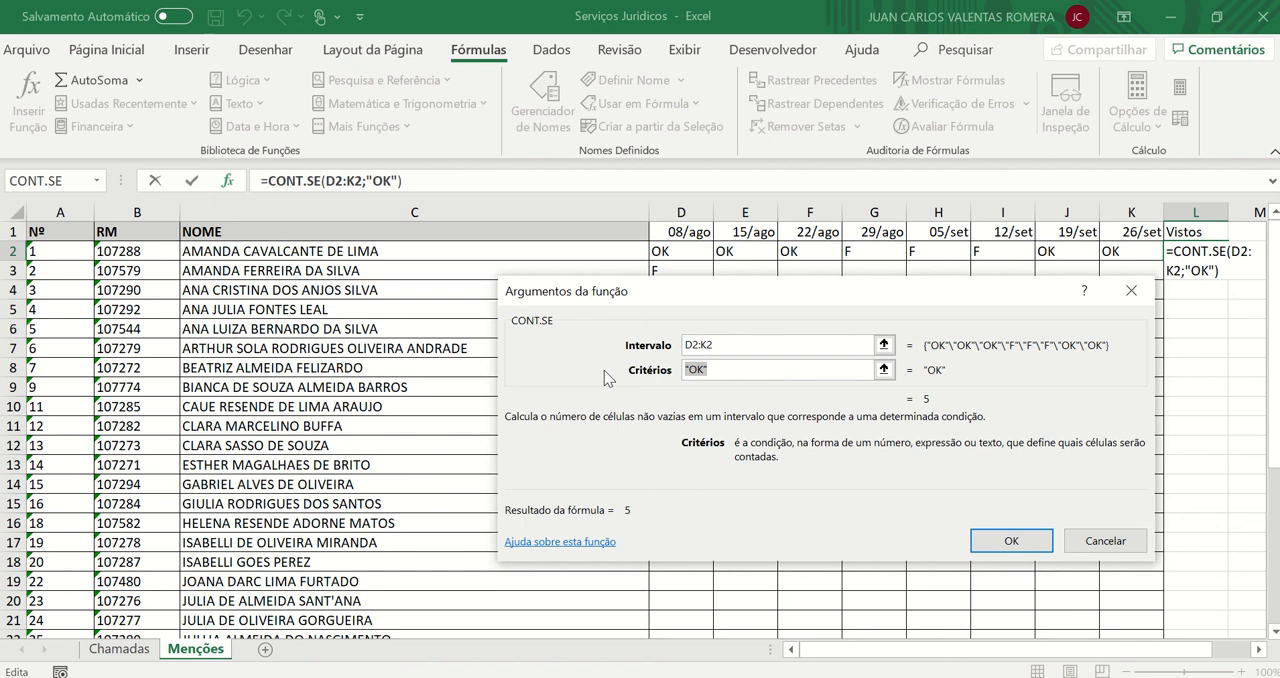
left_click(1008, 538)
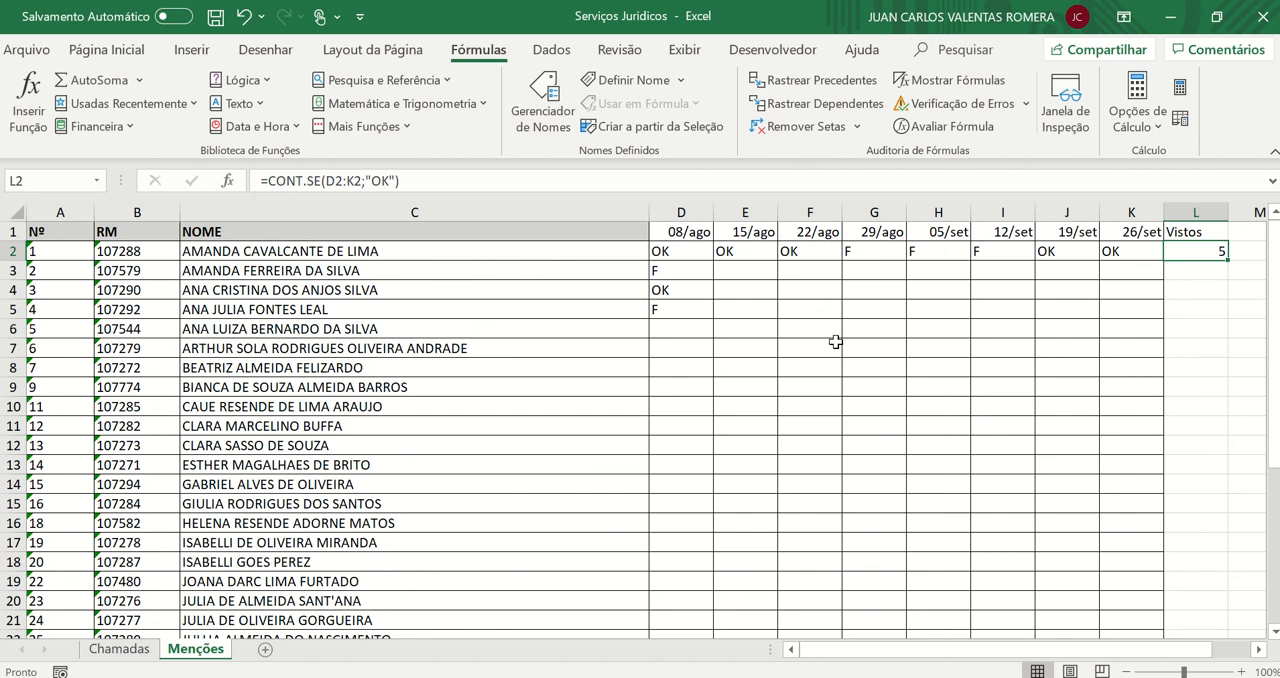
Change the first student's marks in G2 and H2 to OK to test the Vistos count
left_click(868, 253)
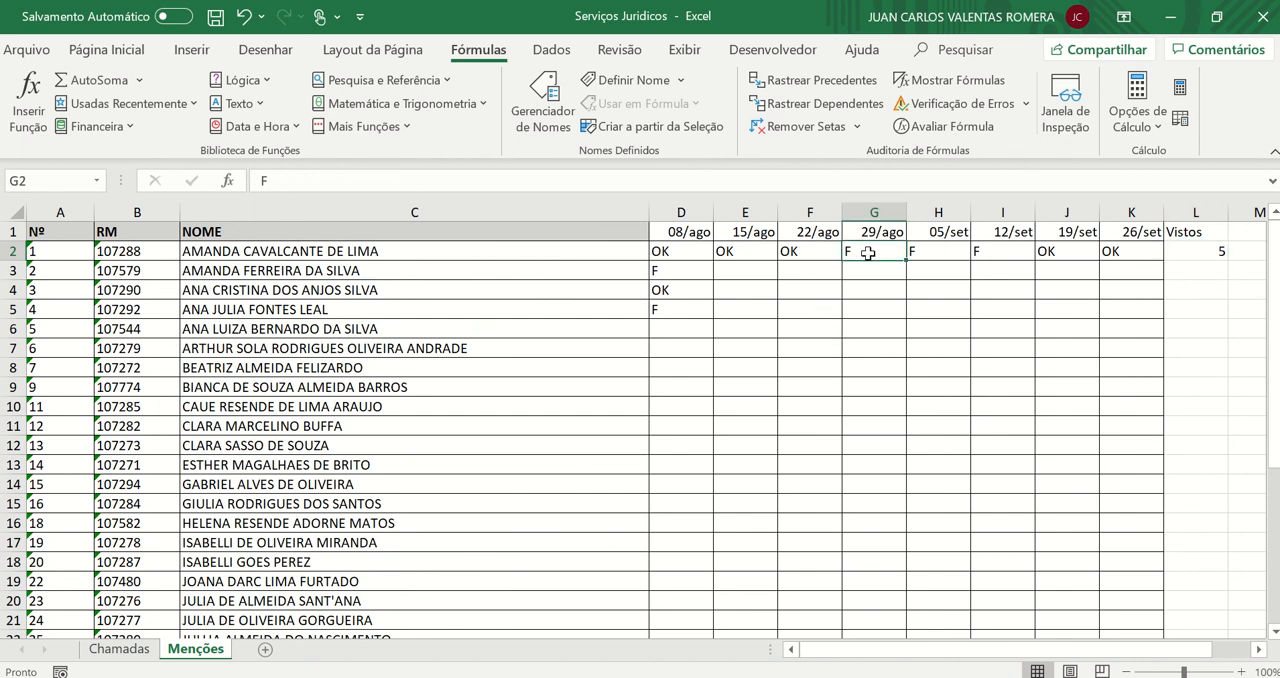
type("ok")
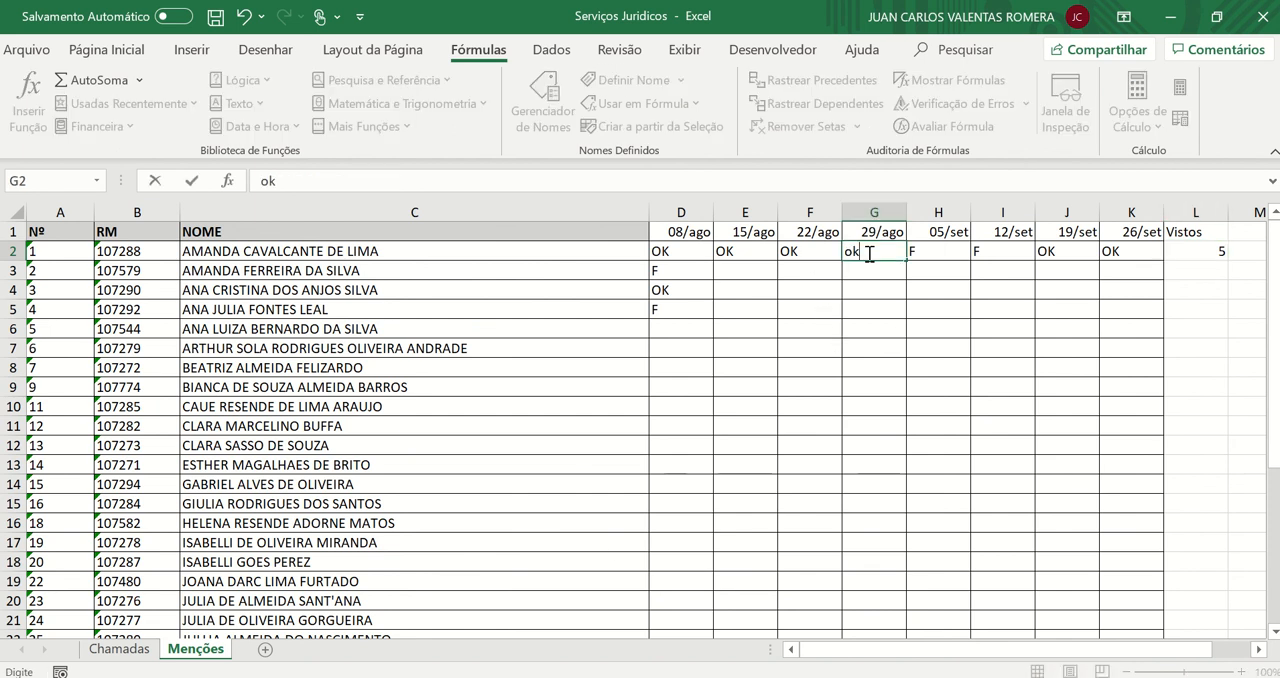
key("BackSpace")
key("BackSpace")
type("OK")
key("Return")
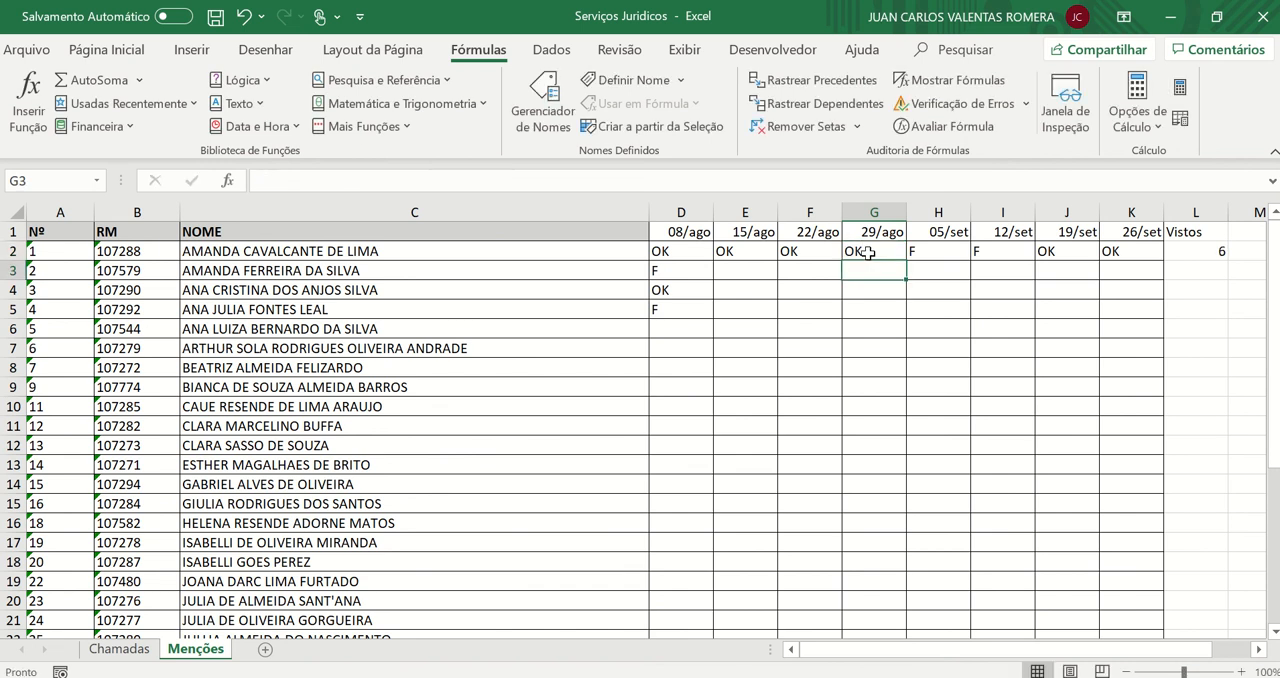
left_click(925, 247)
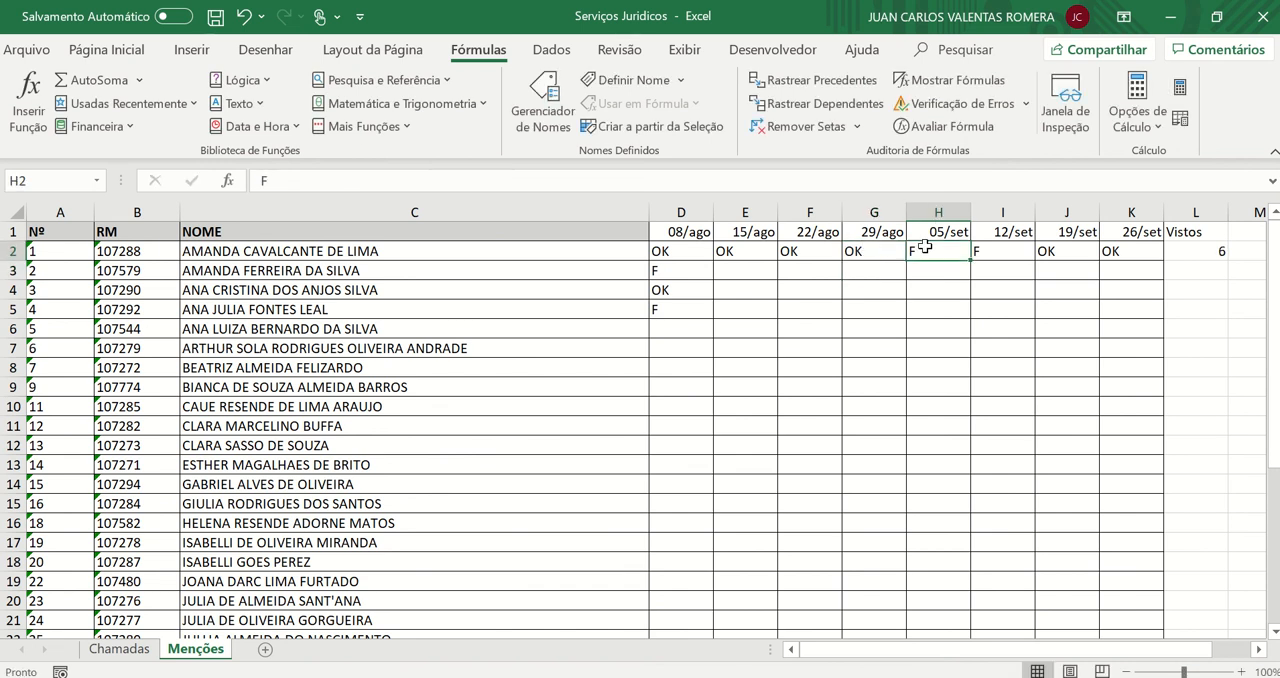
type("OK")
key("Return")
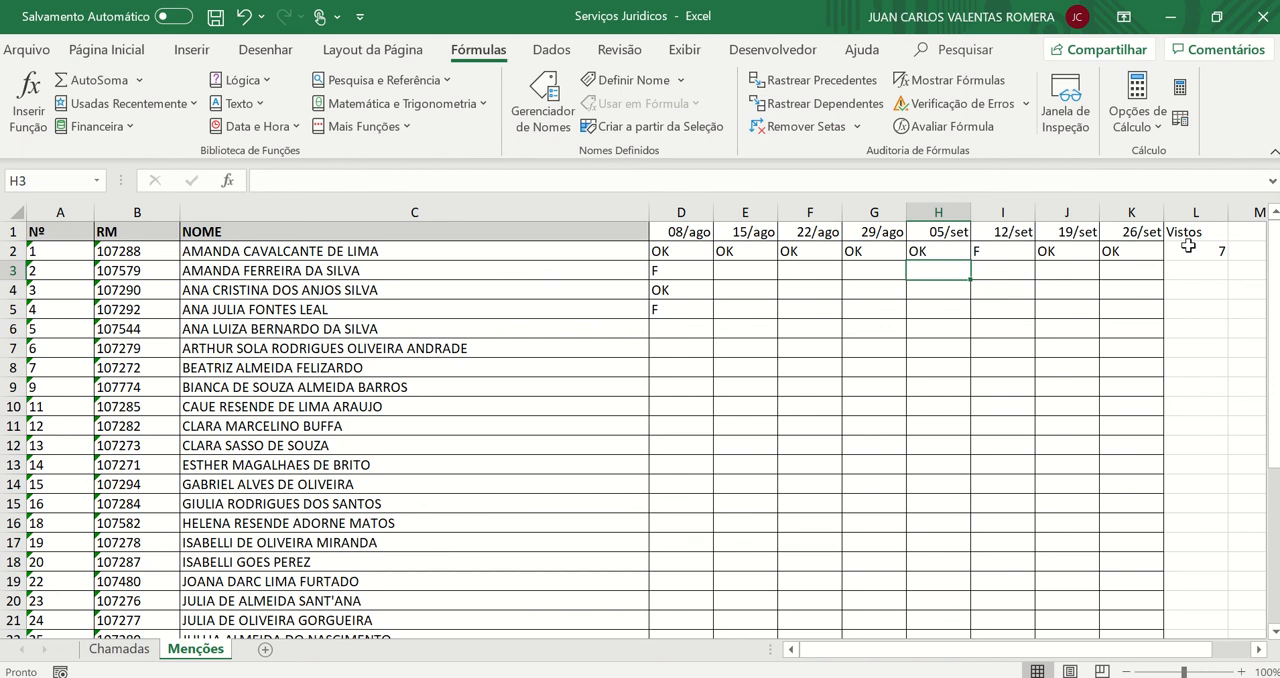
Undo the test changes to G2 and H2 and check the formula in L2
key("ctrl+z")
key("ctrl+z")
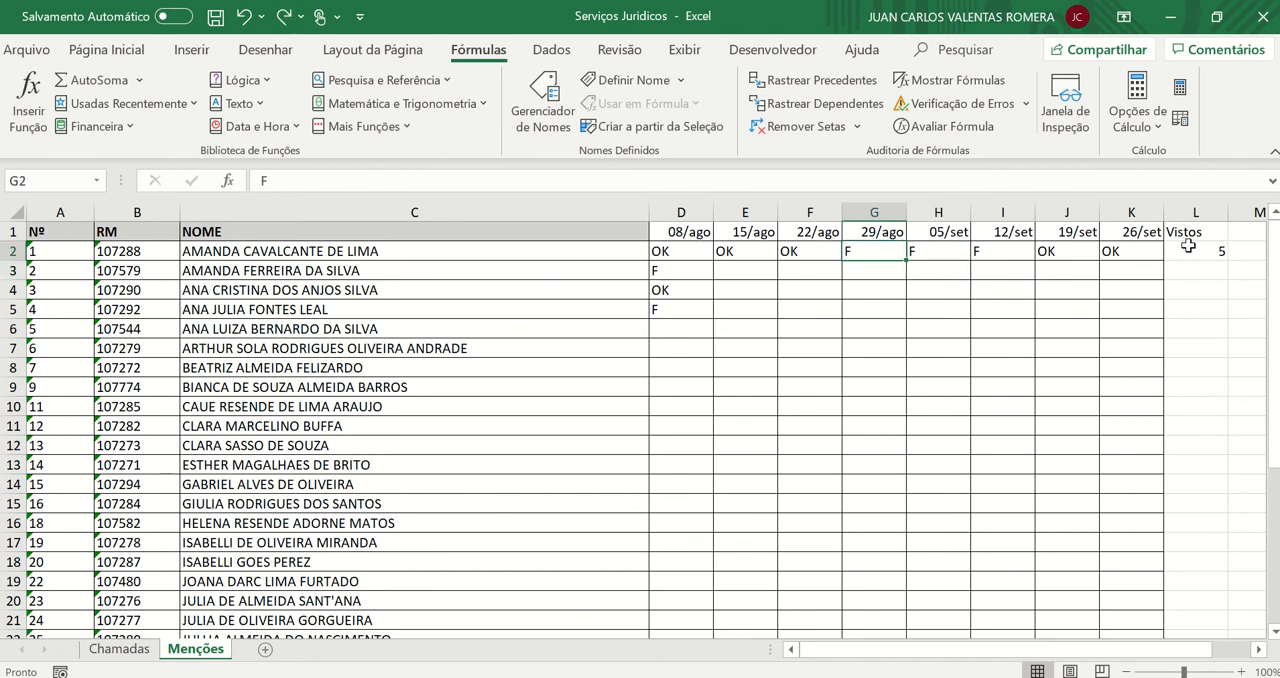
left_click(1188, 248)
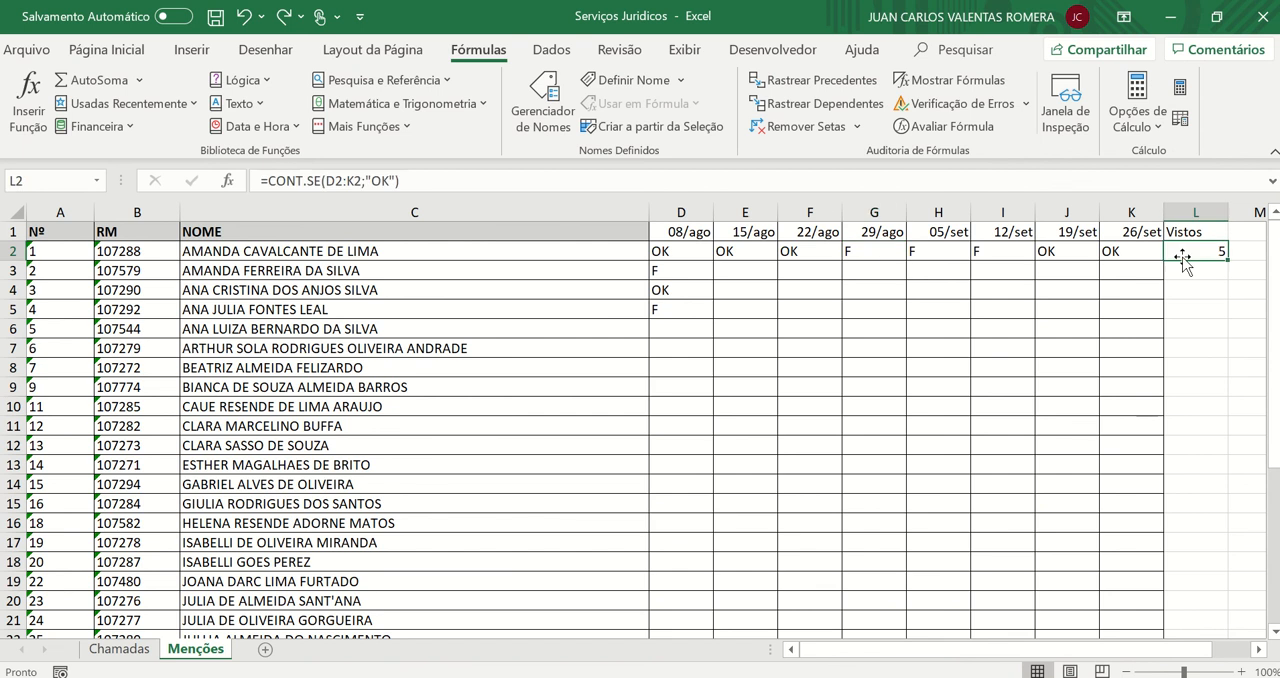
left_click(1240, 252)
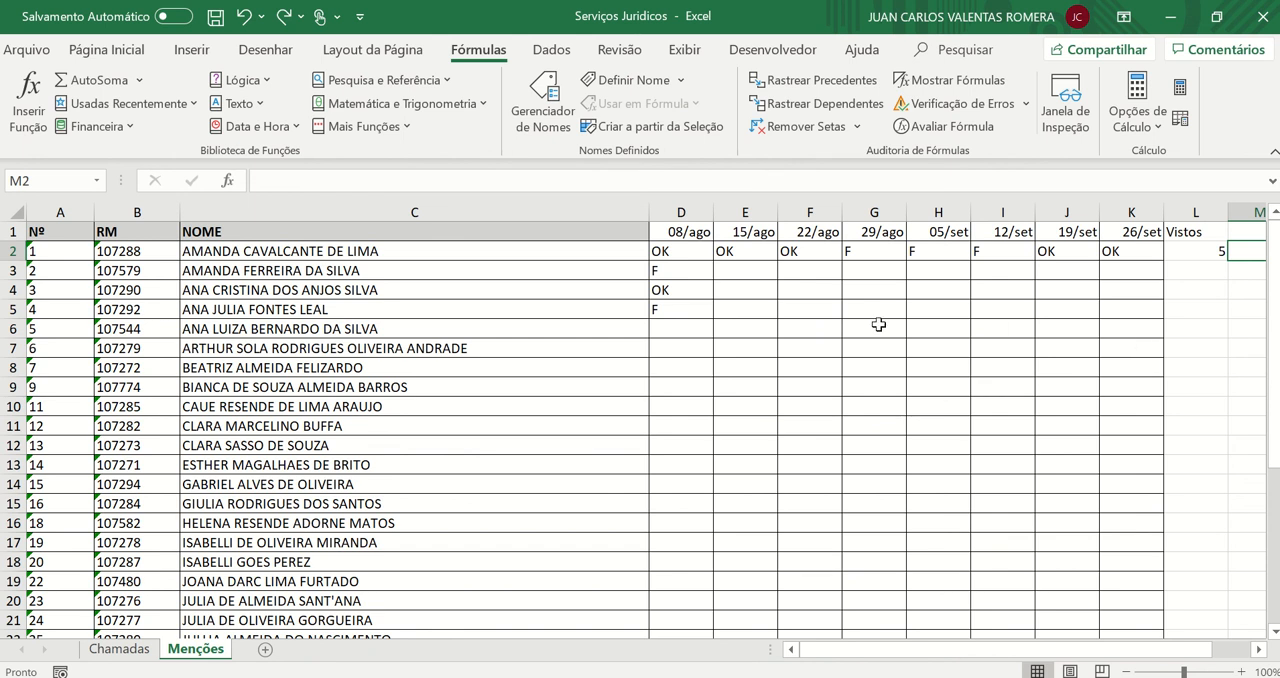
Enter the second student's marks from 15/ago to 26/set in E3:K3 as F, OK, F, OK, F, F, F
left_click(774, 275)
type("F")
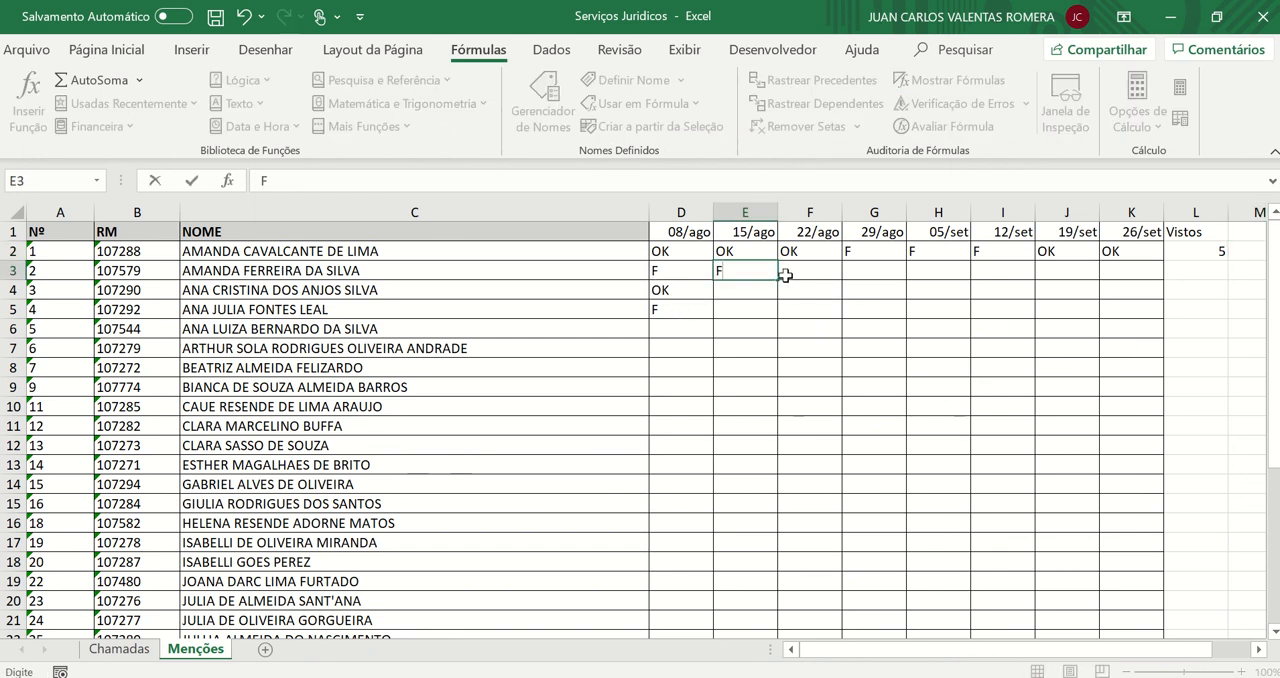
left_click(785, 275)
type("OK")
key("Tab")
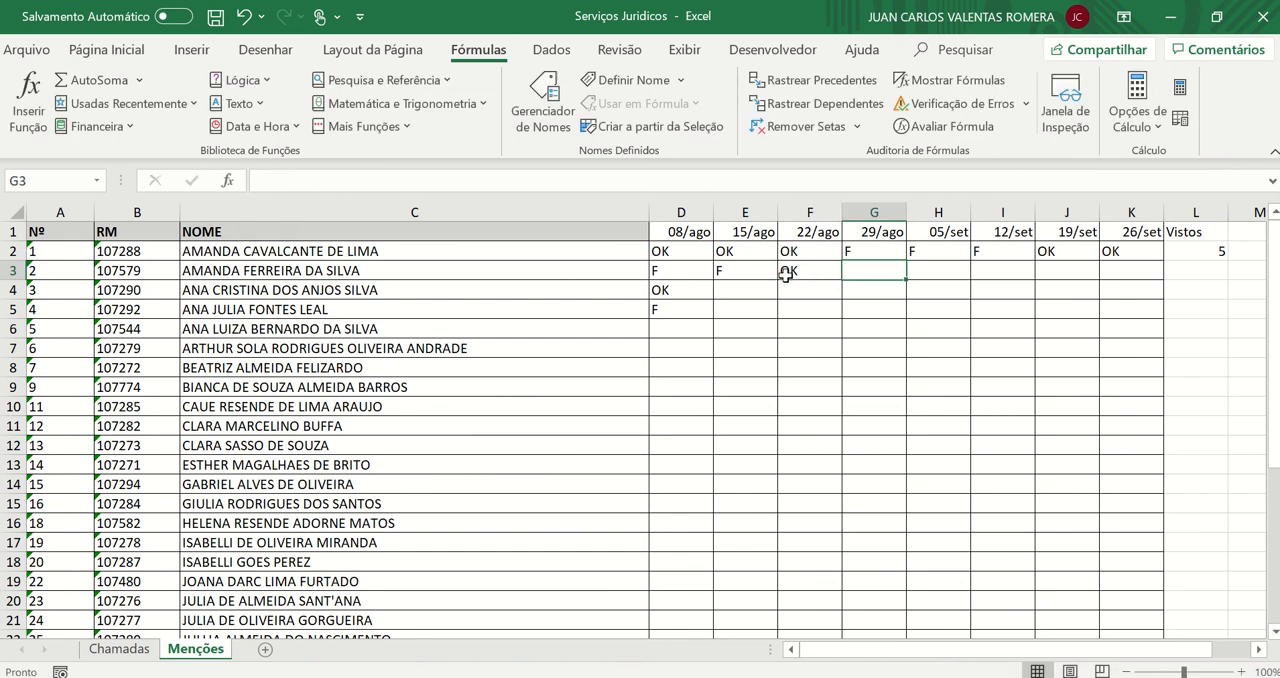
type("F")
key("Tab")
type("OK")
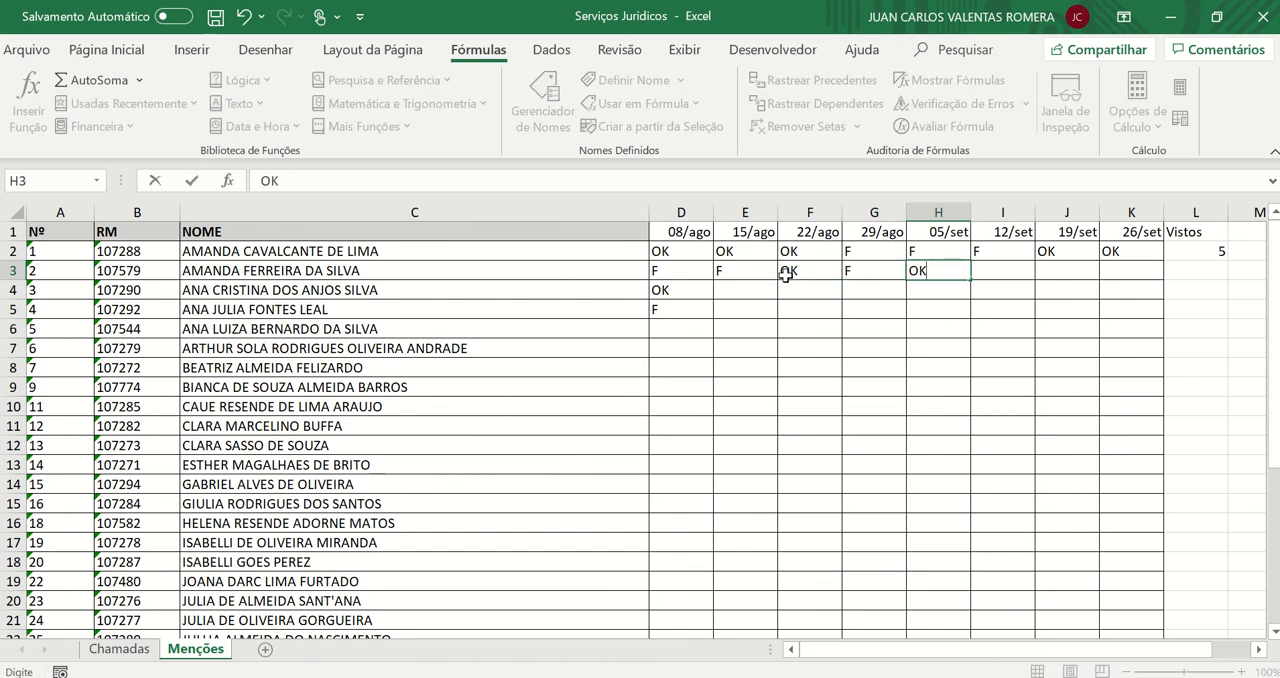
key("Tab")
type("F")
key("Tab")
type("F")
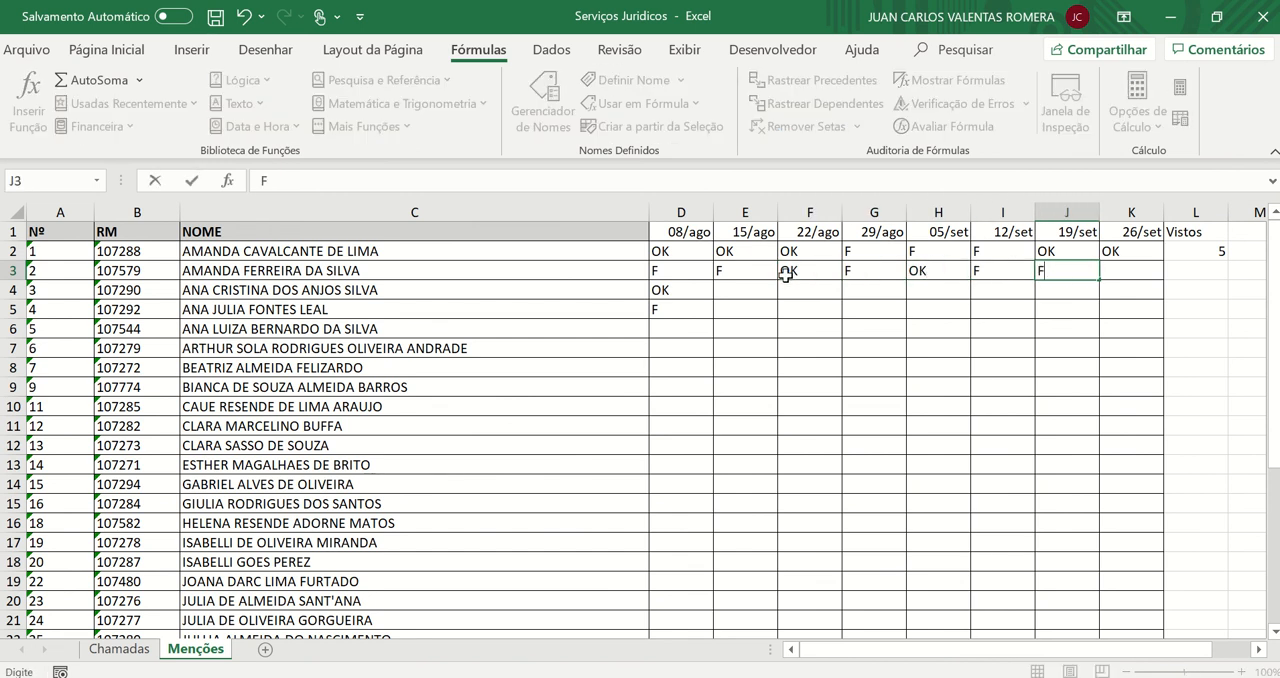
key("Tab")
type("F")
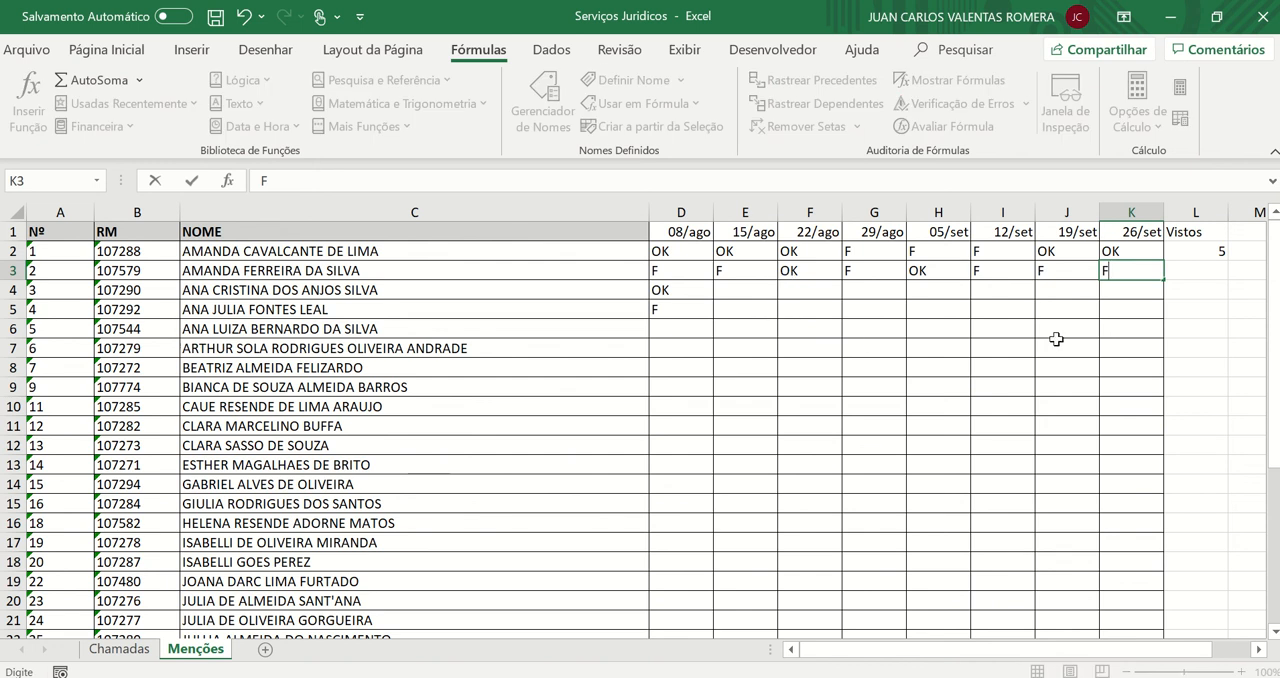
left_click(1180, 288)
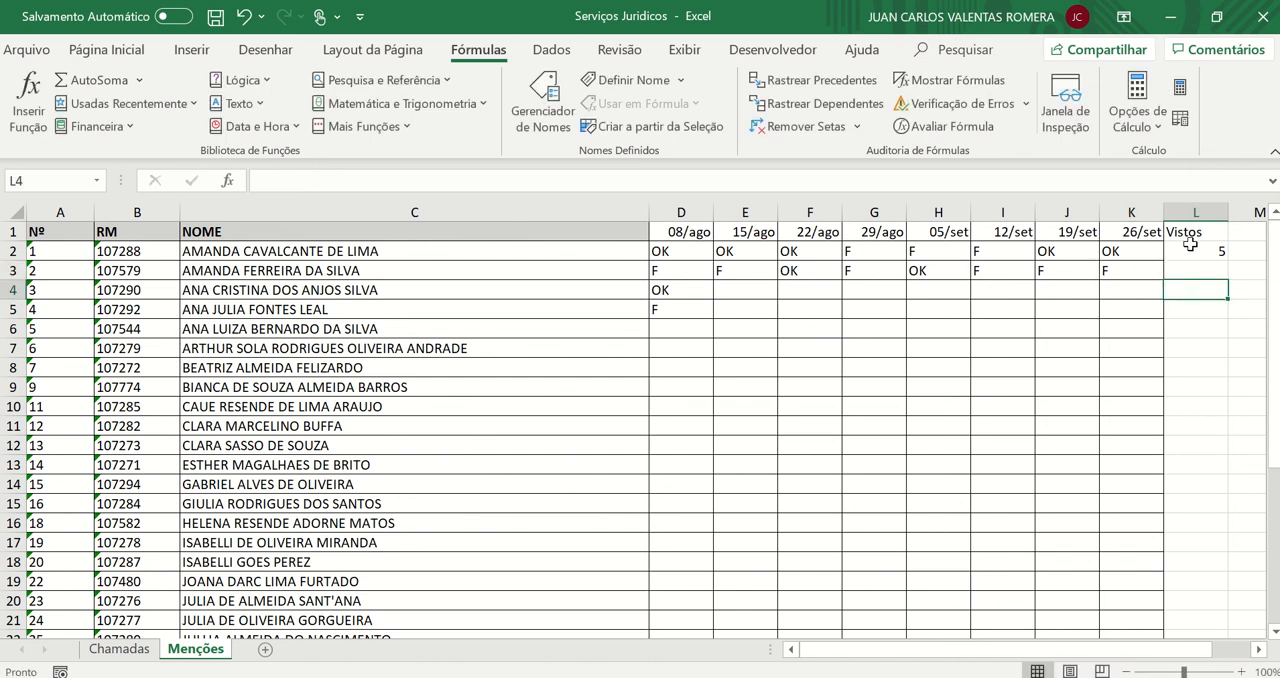
Start a CONT.SE formula in L3, modelled on the one in L2, with D3:K3 as its range
left_click(1191, 251)
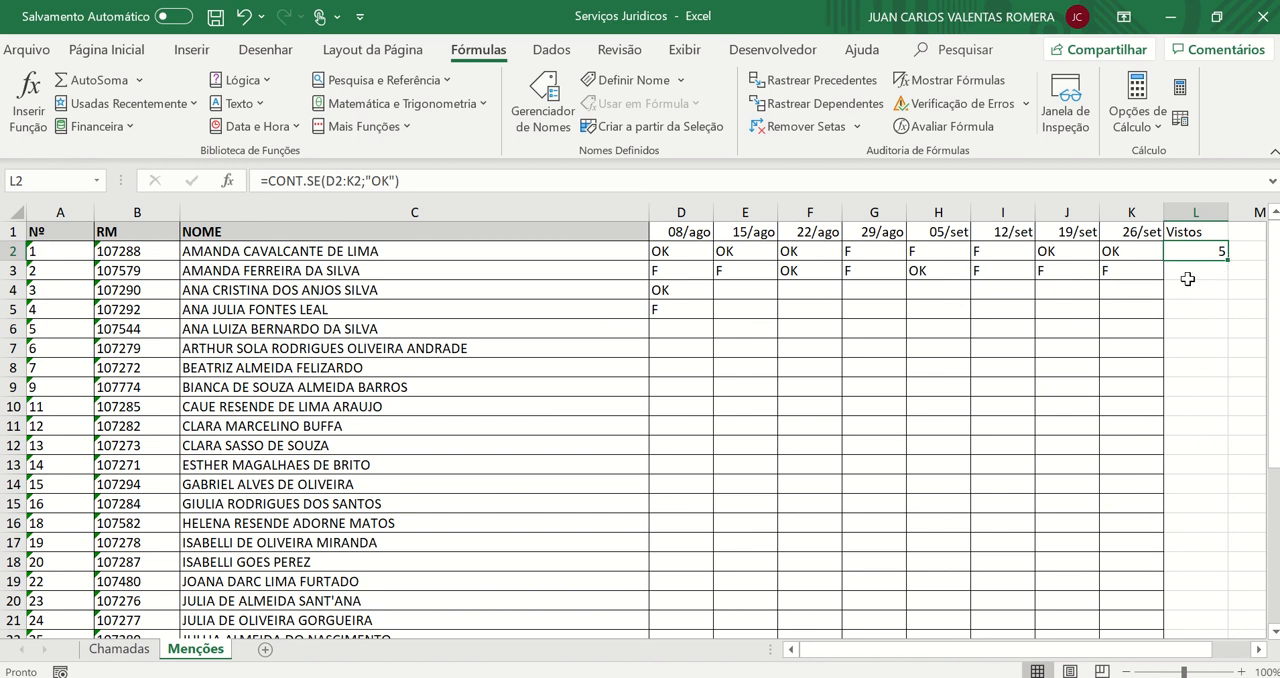
left_click(1188, 275)
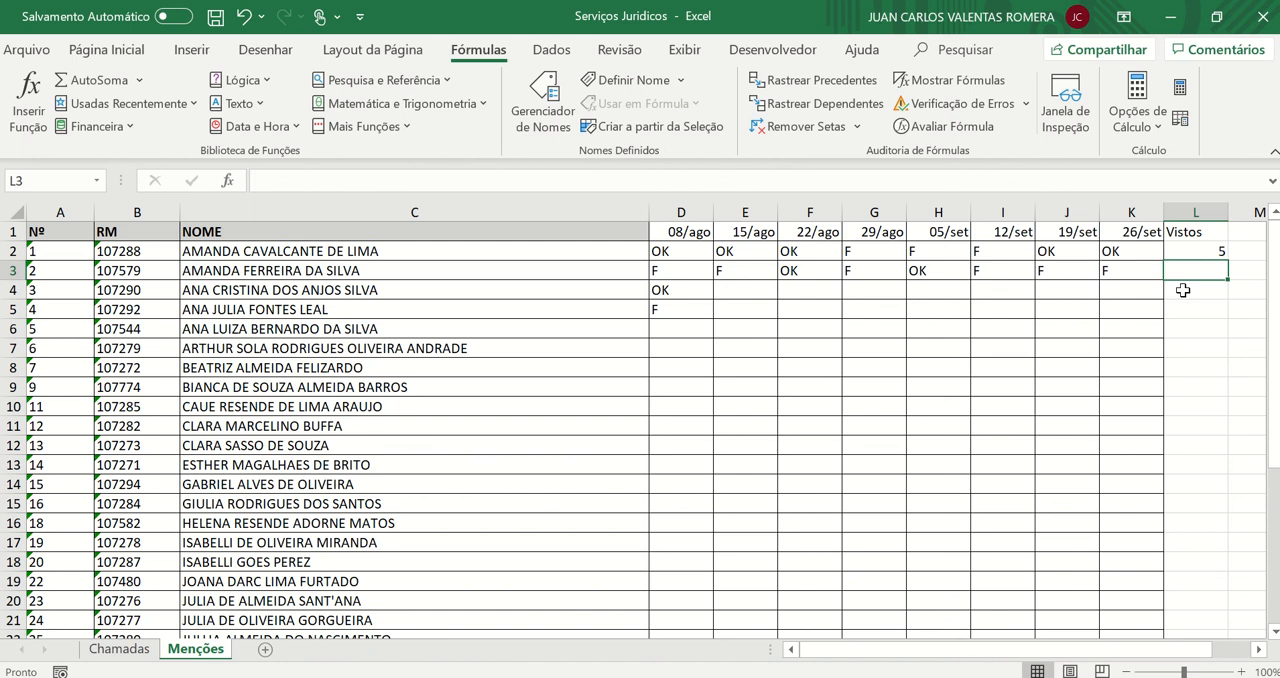
type("=")
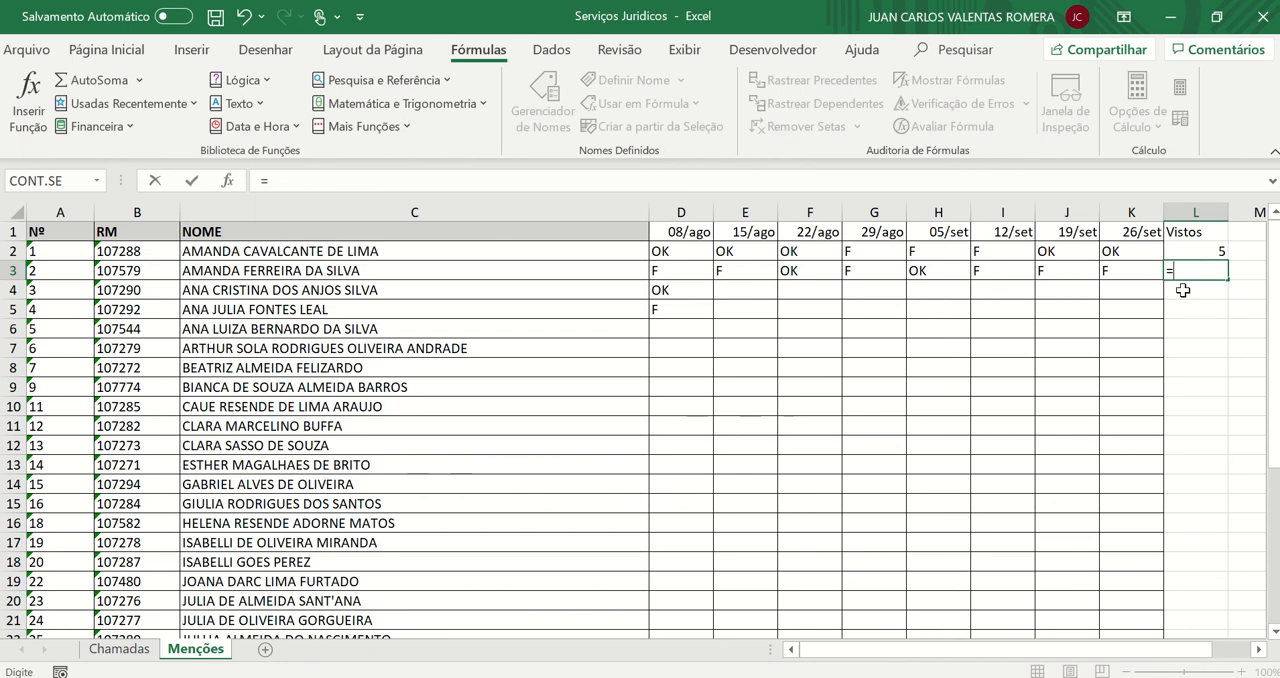
type("con")
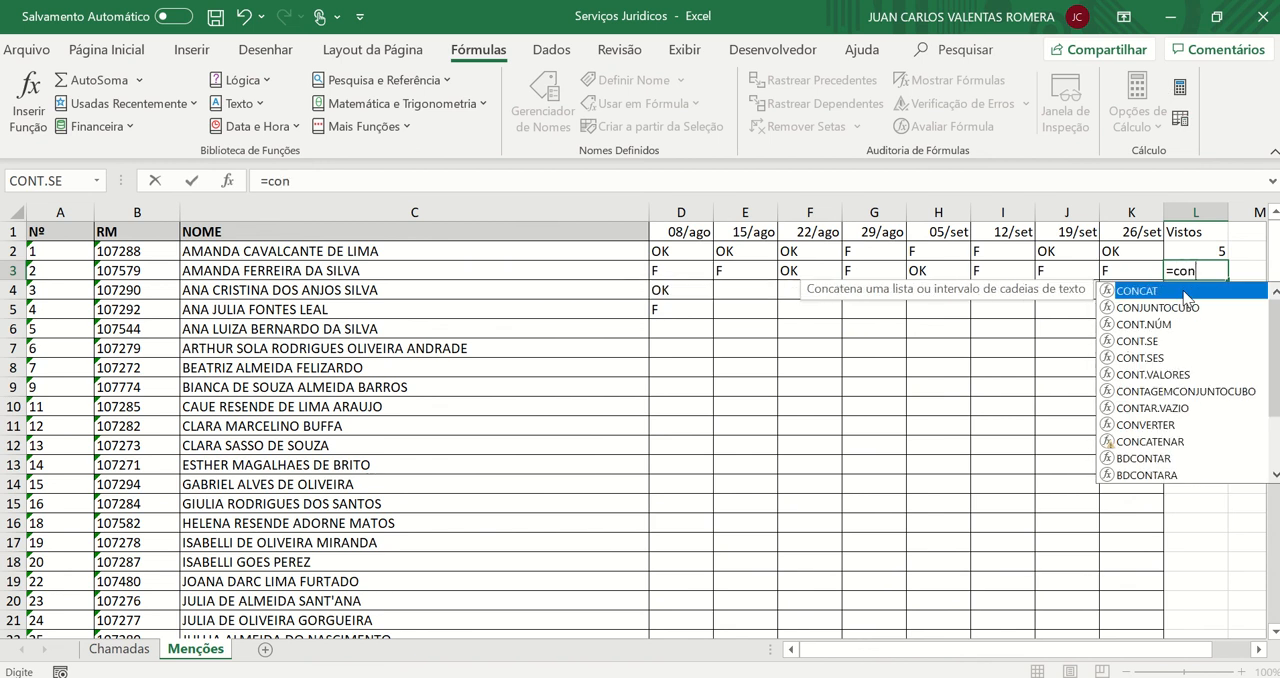
type("t.se")
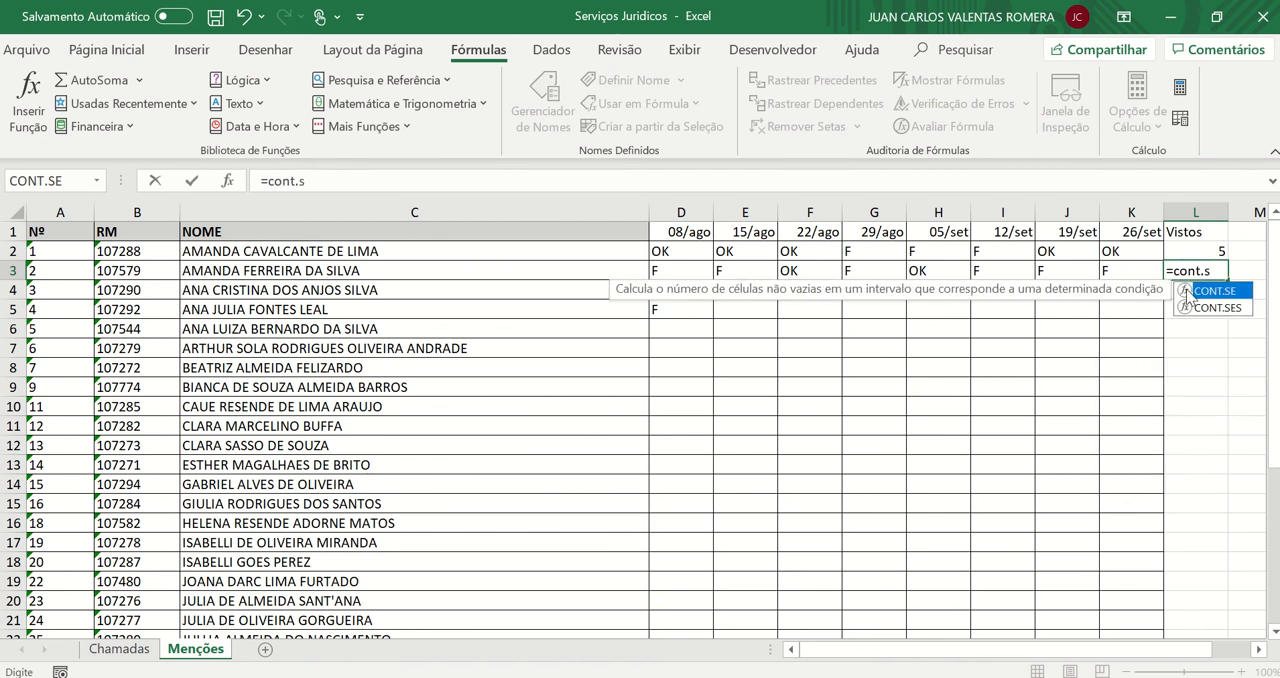
double_click(1196, 291)
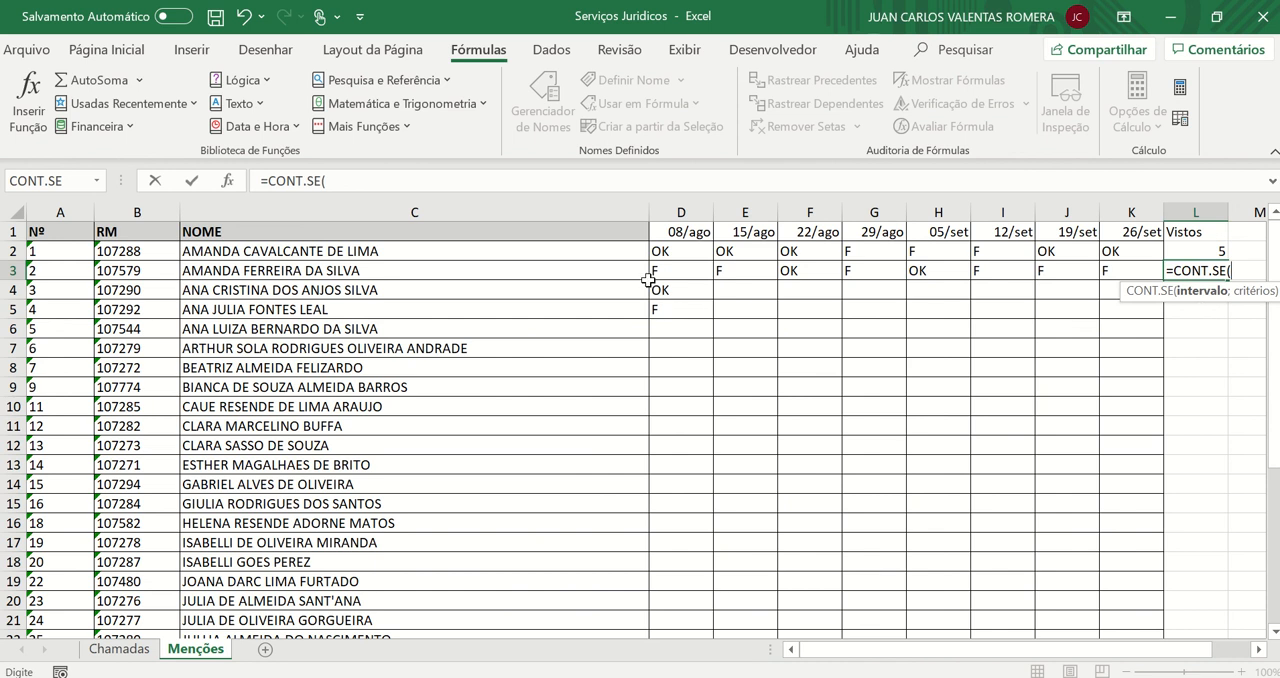
left_click_drag(659, 270, 1120, 277)
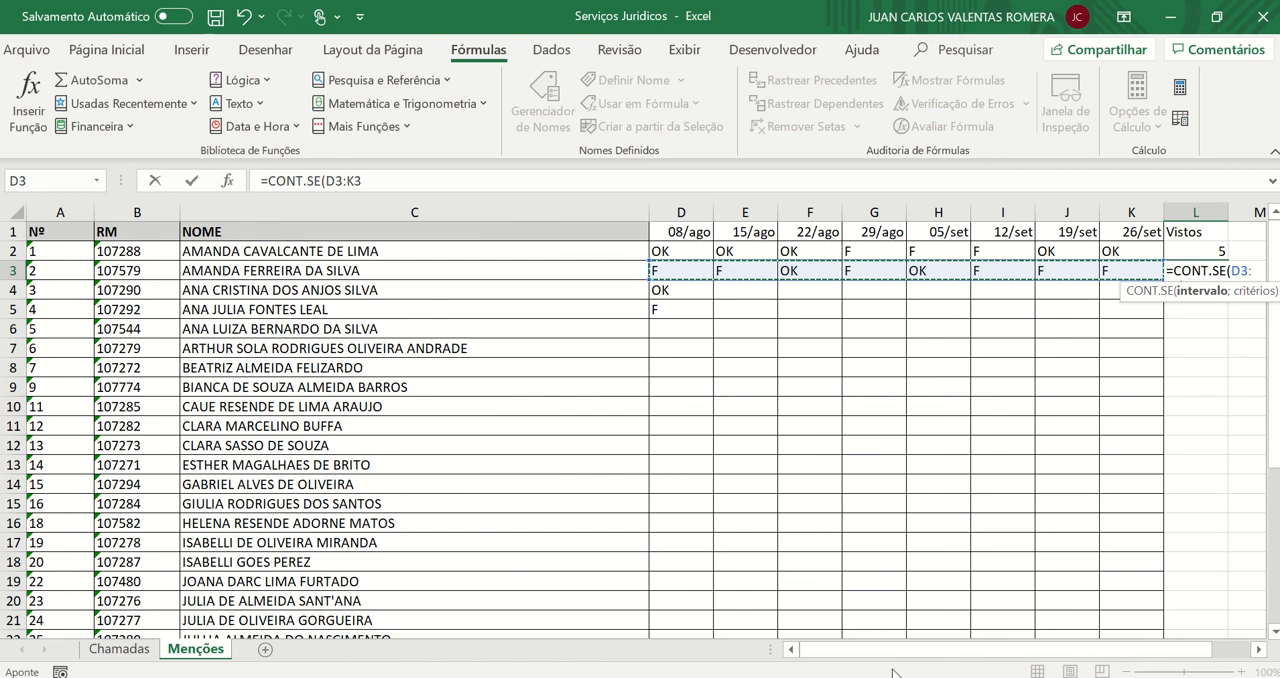
left_click_drag(920, 655, 955, 655)
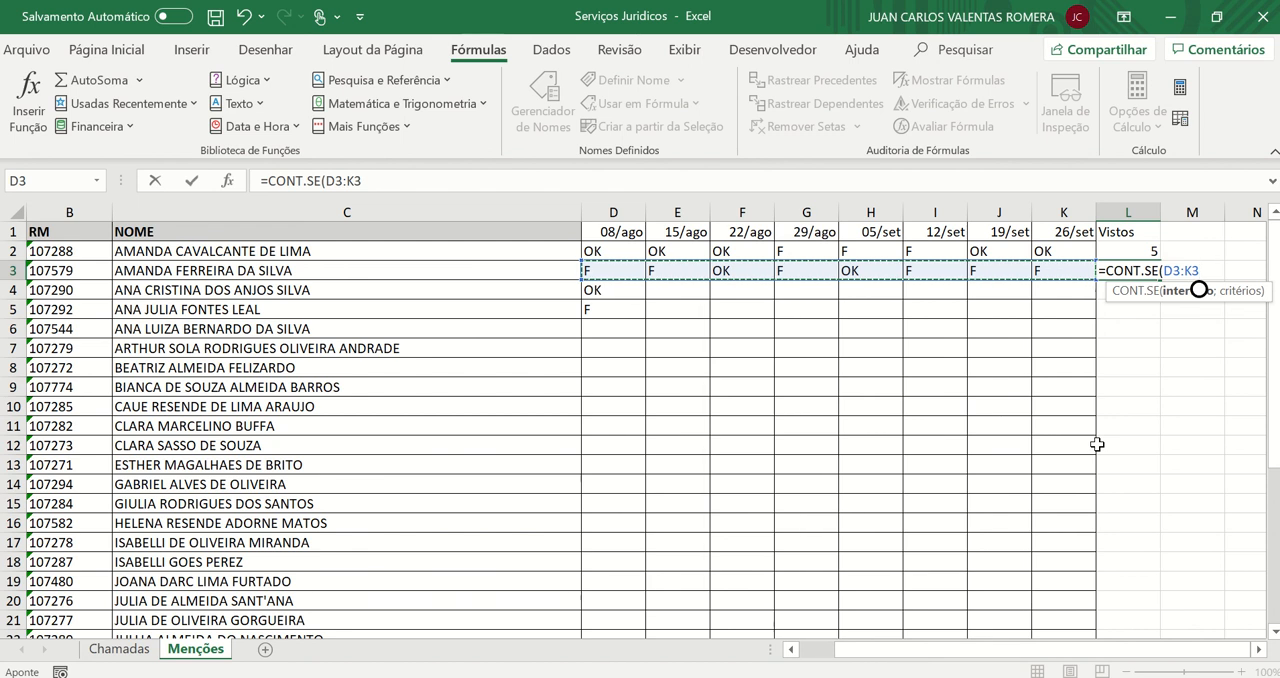
Complete the L3 formula with the criterion "OK" in quotation marks and accept it
type(";")
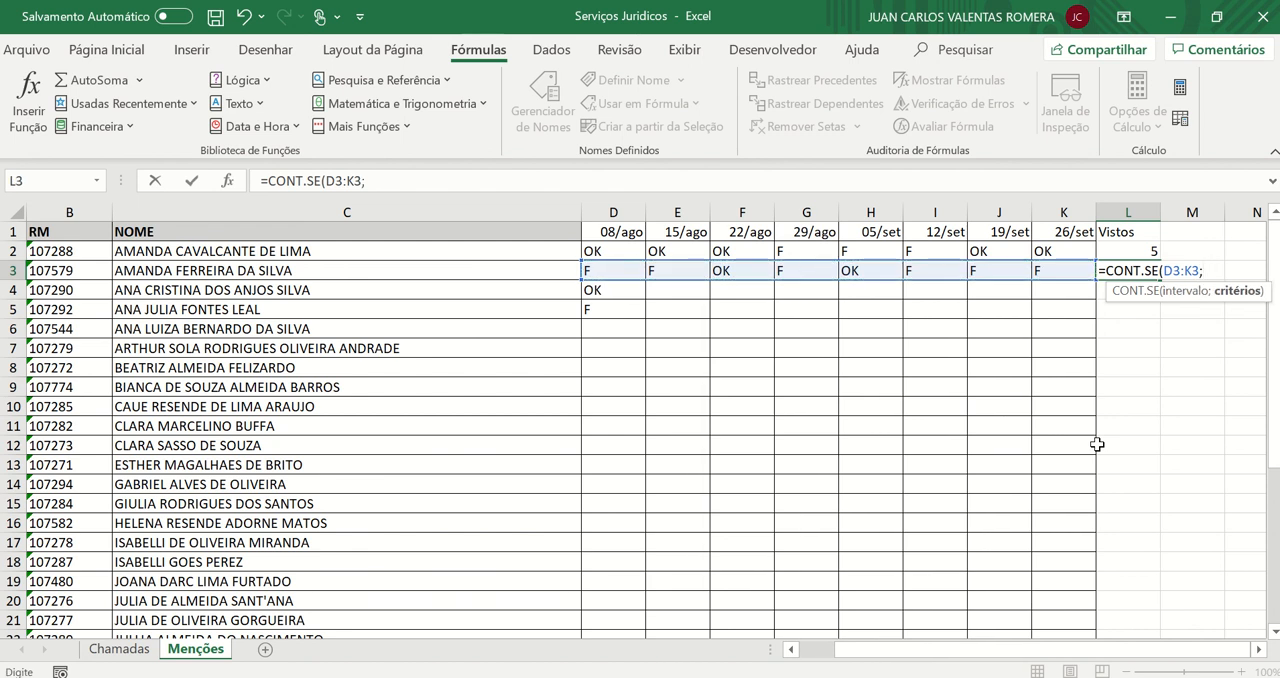
key("BackSpace")
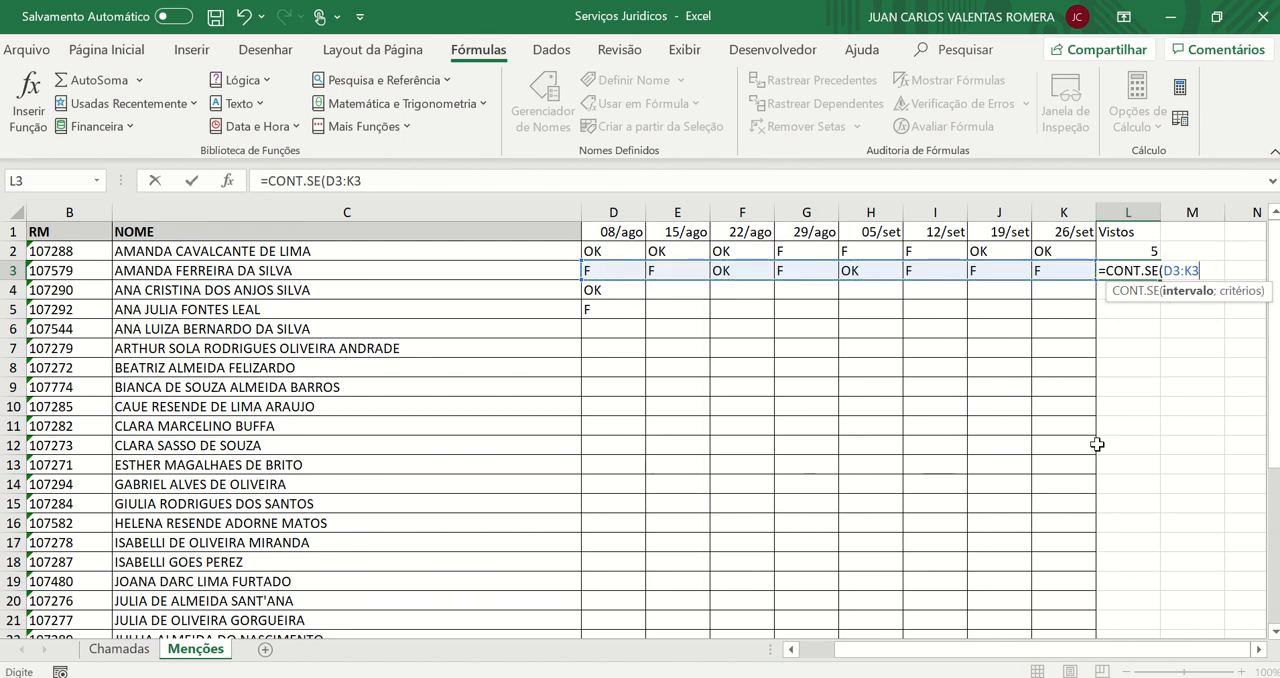
type(";")
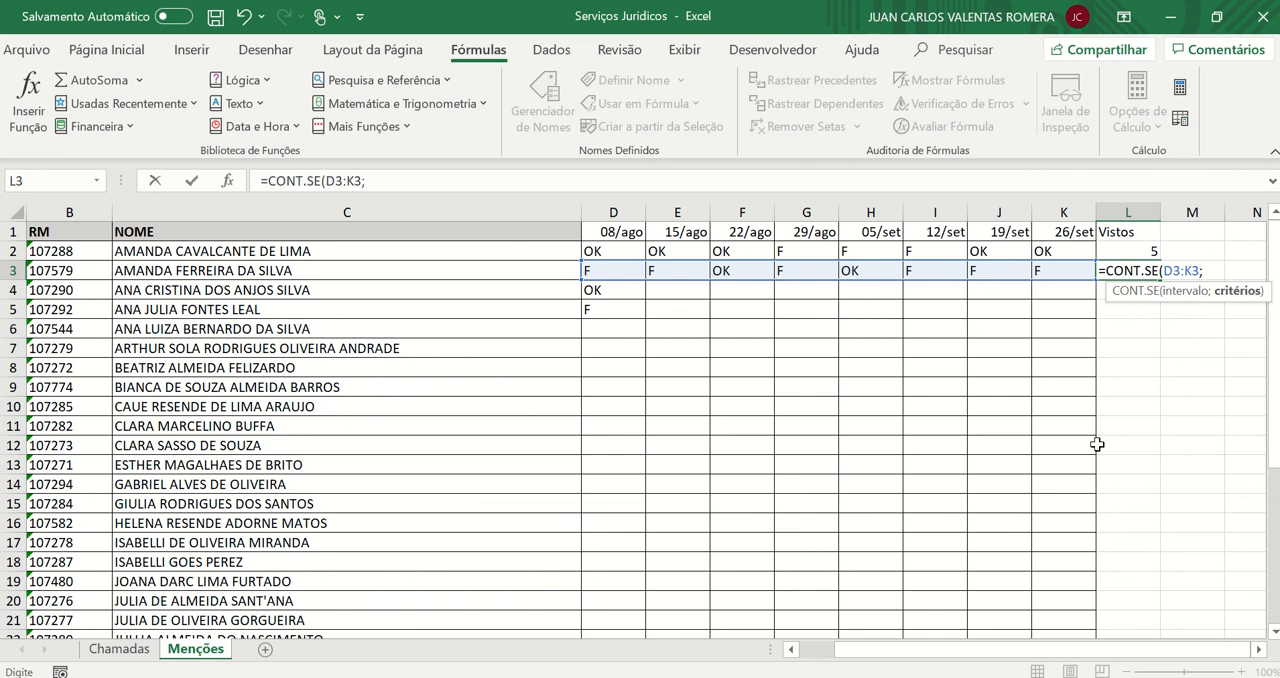
type("'")
key("BackSpace")
type("\"OK\")")
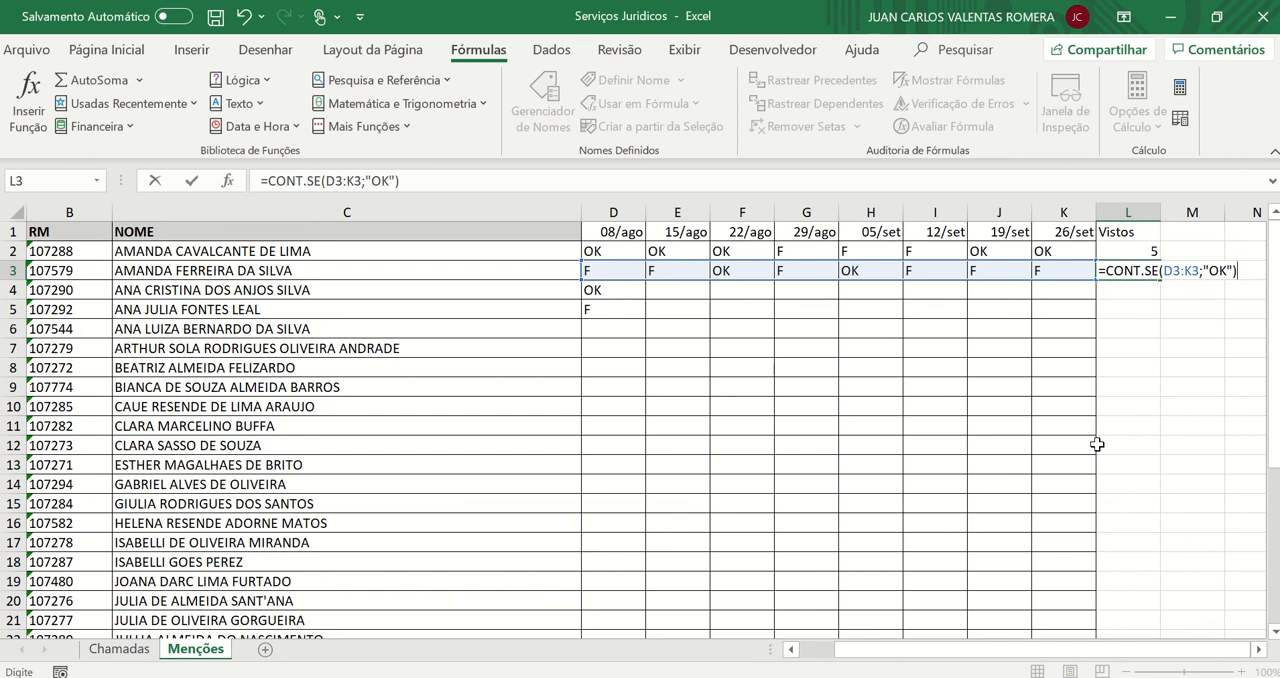
key("Return")
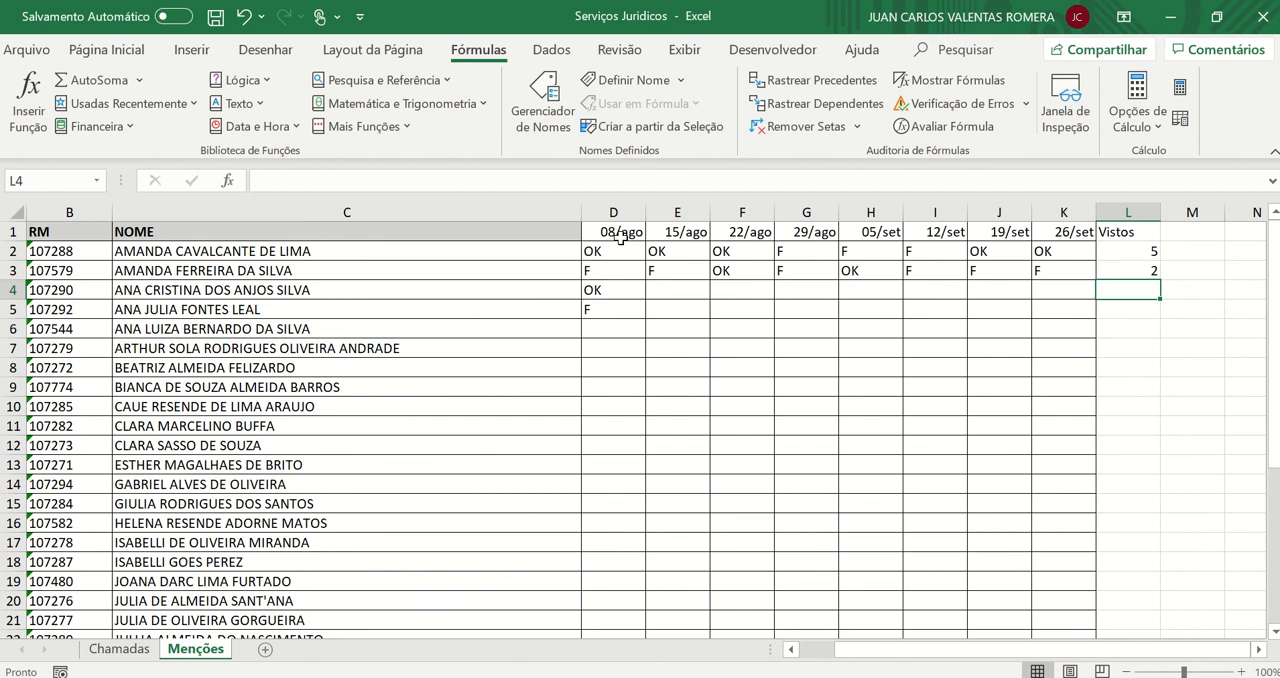
Examine the 08/ago column, the first student's marks and the Vistos counts in L2:L3
left_click_drag(620, 237, 630, 598)
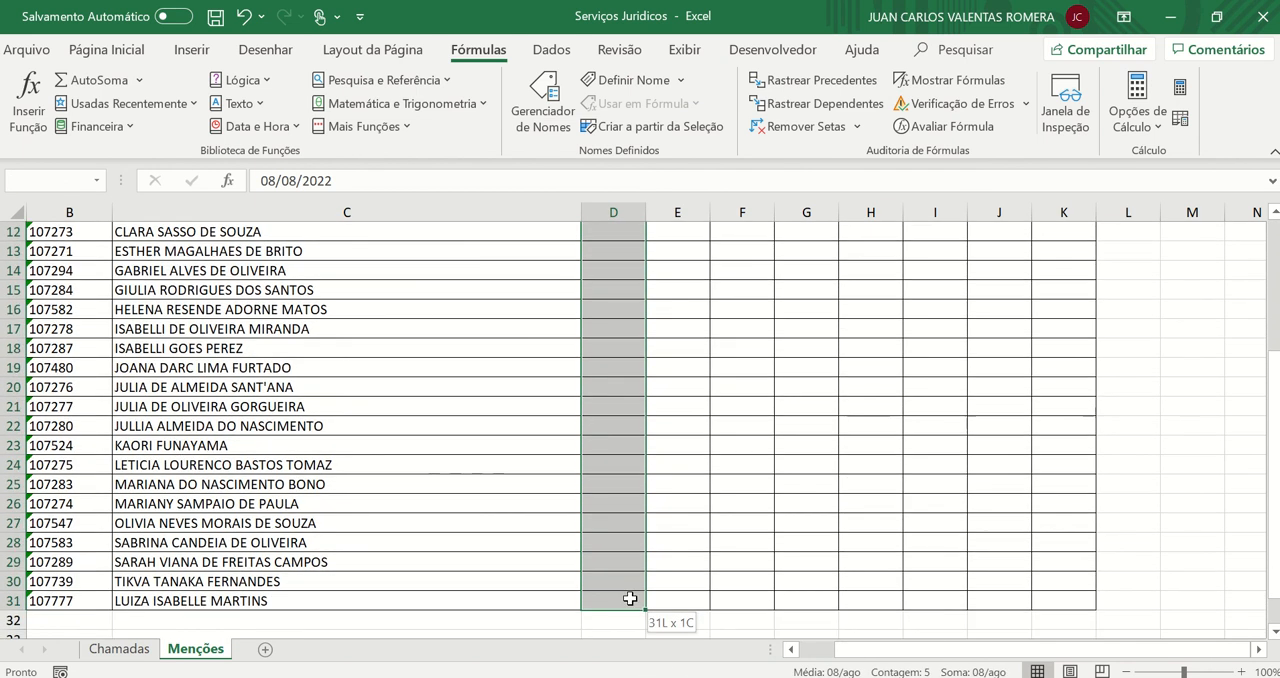
scroll(651, 486, "up", 4)
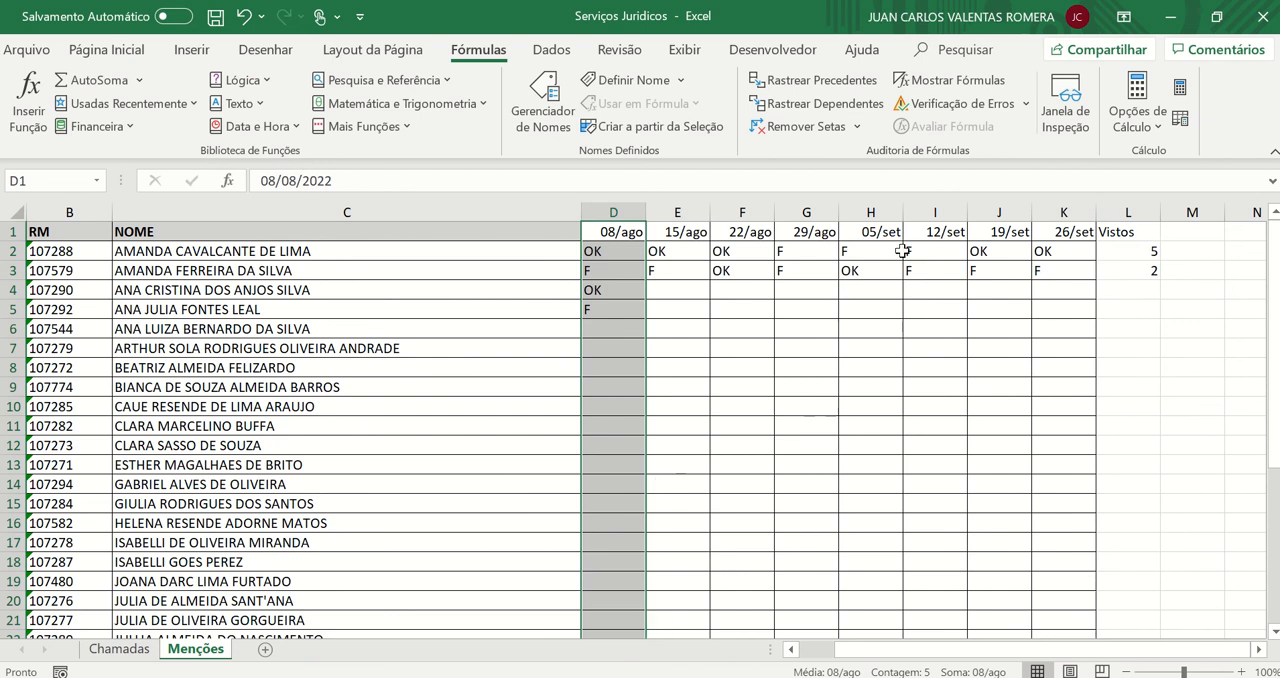
left_click(638, 254)
left_click(704, 252)
left_click(746, 252)
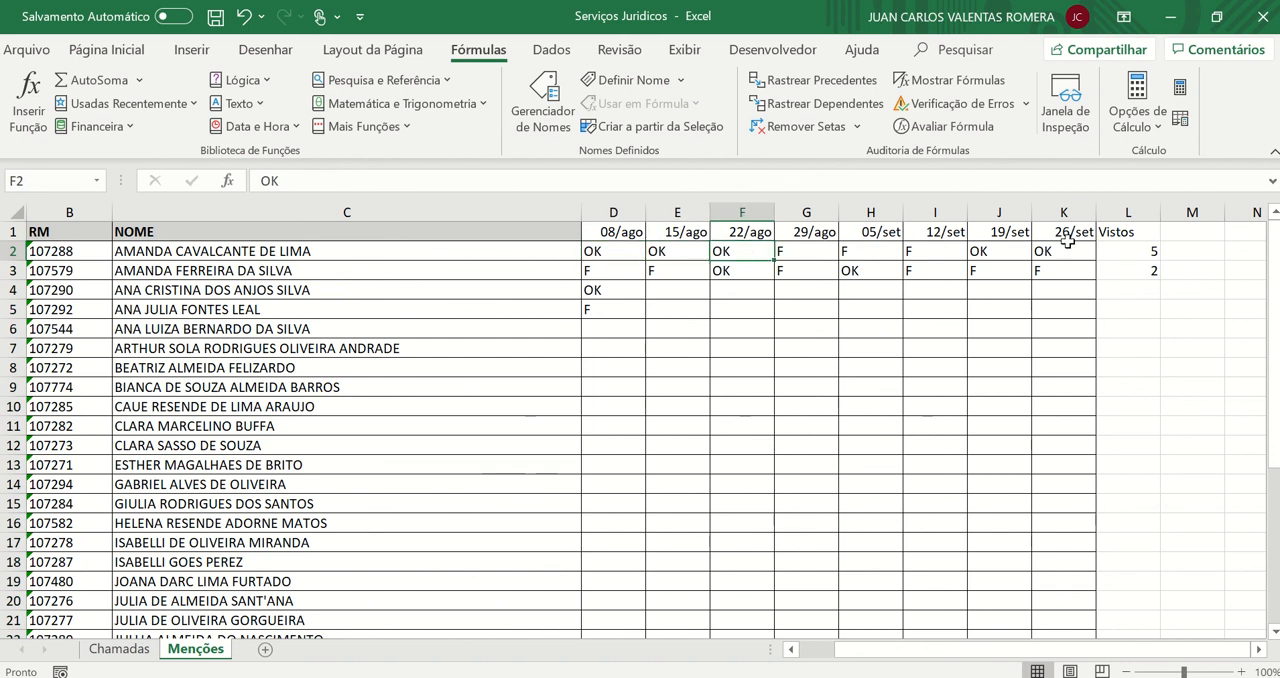
left_click(1133, 251)
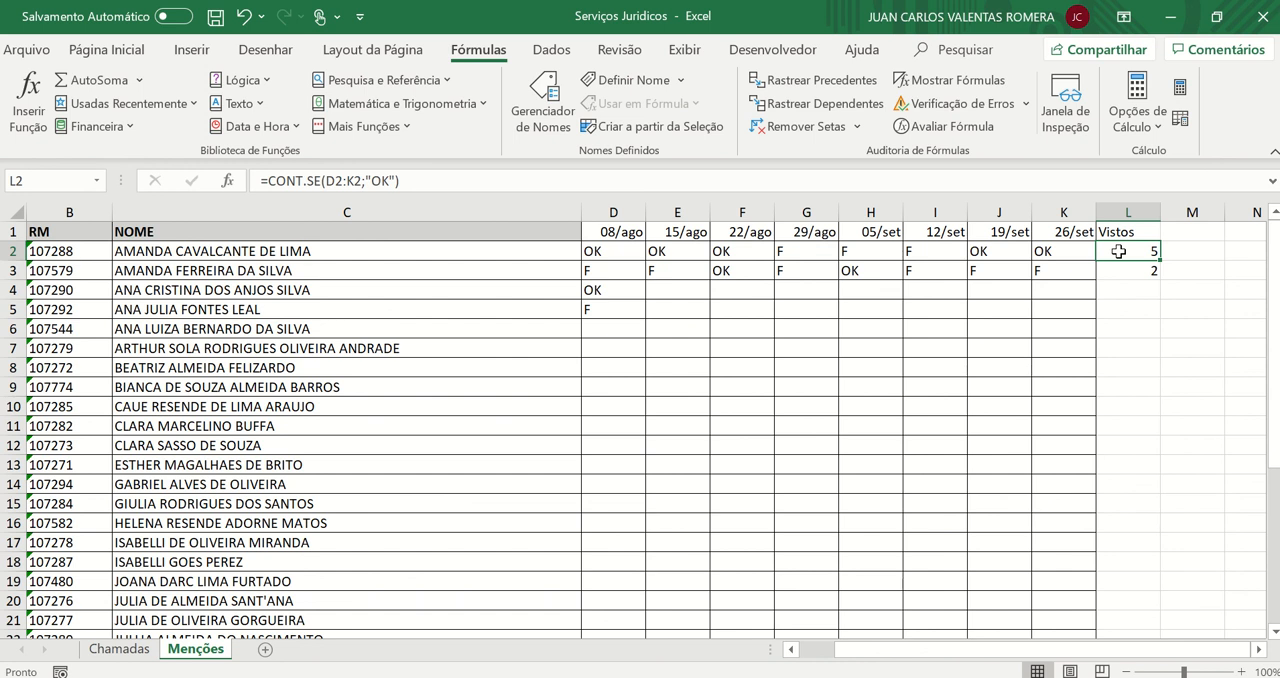
left_click_drag(1120, 251, 1130, 275)
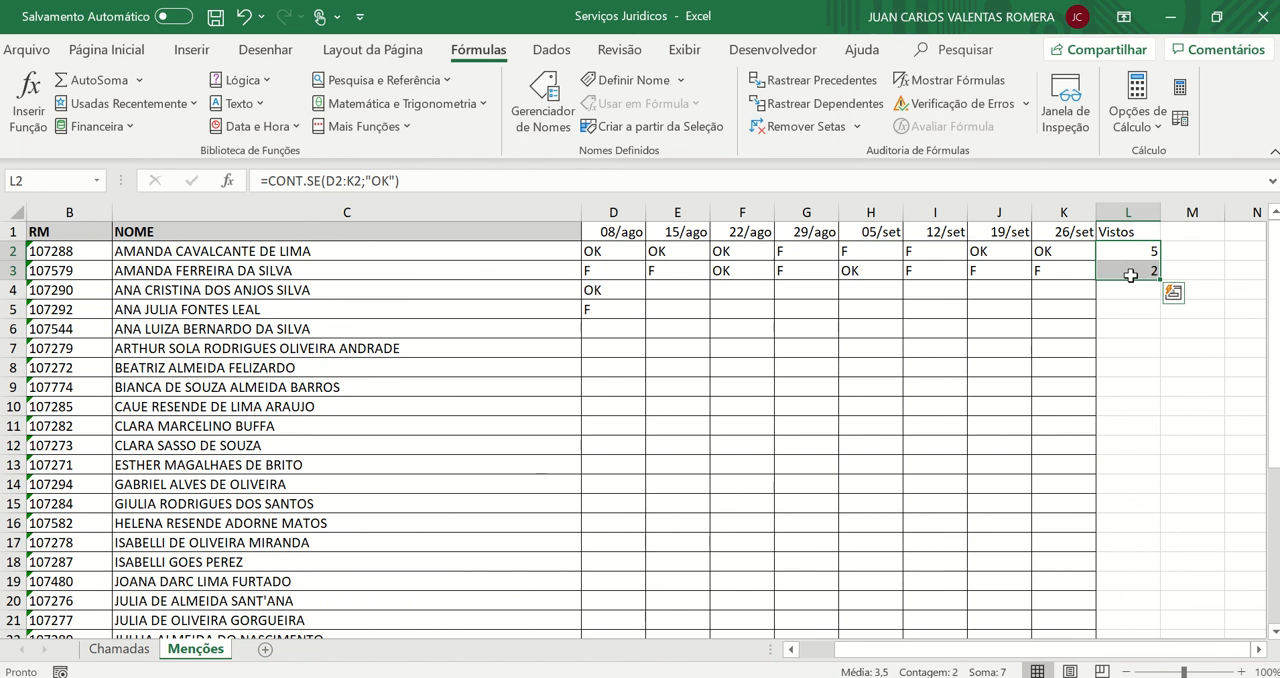
Switch to the Chamadas sheet, zoom it out to 80% and clear the selection of the student columns
left_click(117, 648)
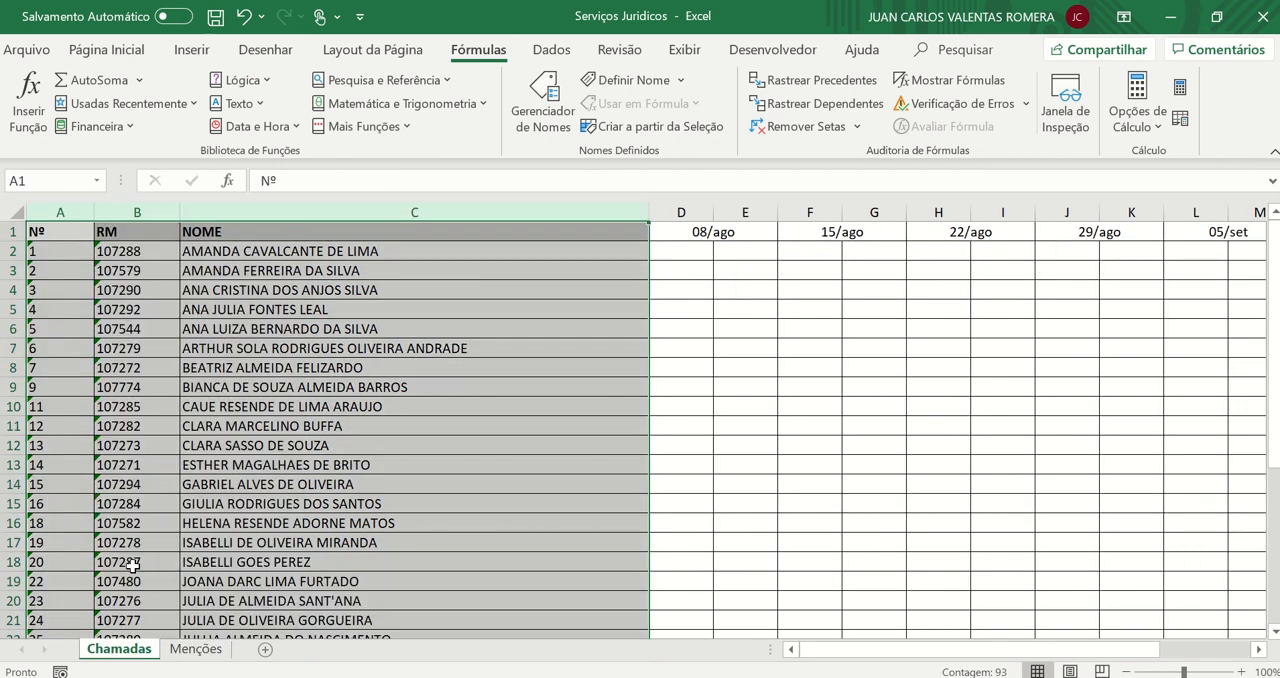
left_click(1126, 672)
left_click(1126, 672)
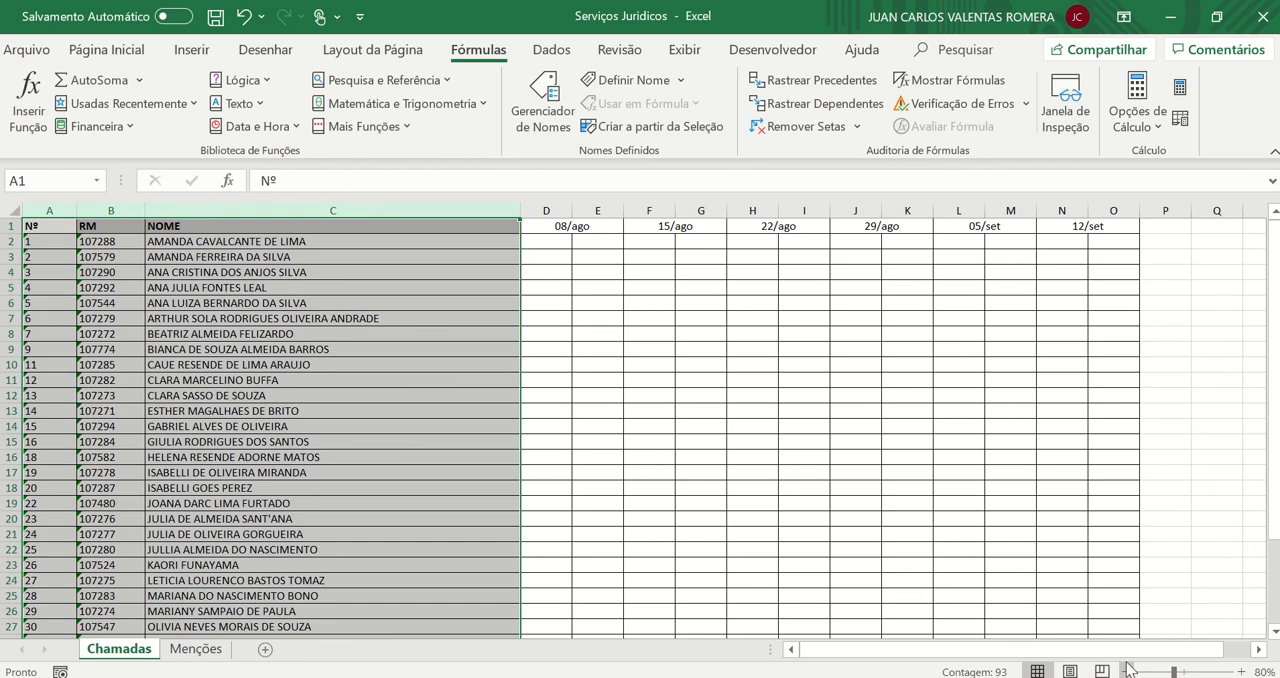
left_click(838, 393)
Try a P mark for the first student in D2 under 08/ago, then clear the cell
left_click(566, 246)
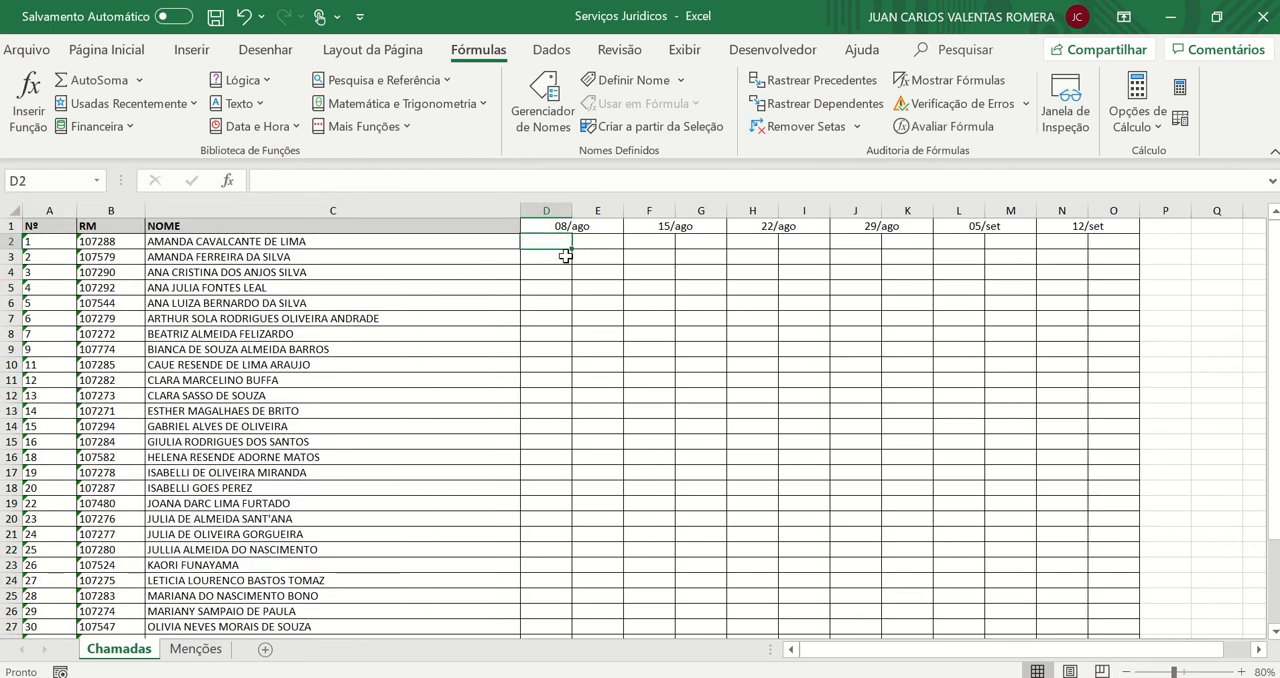
type("P")
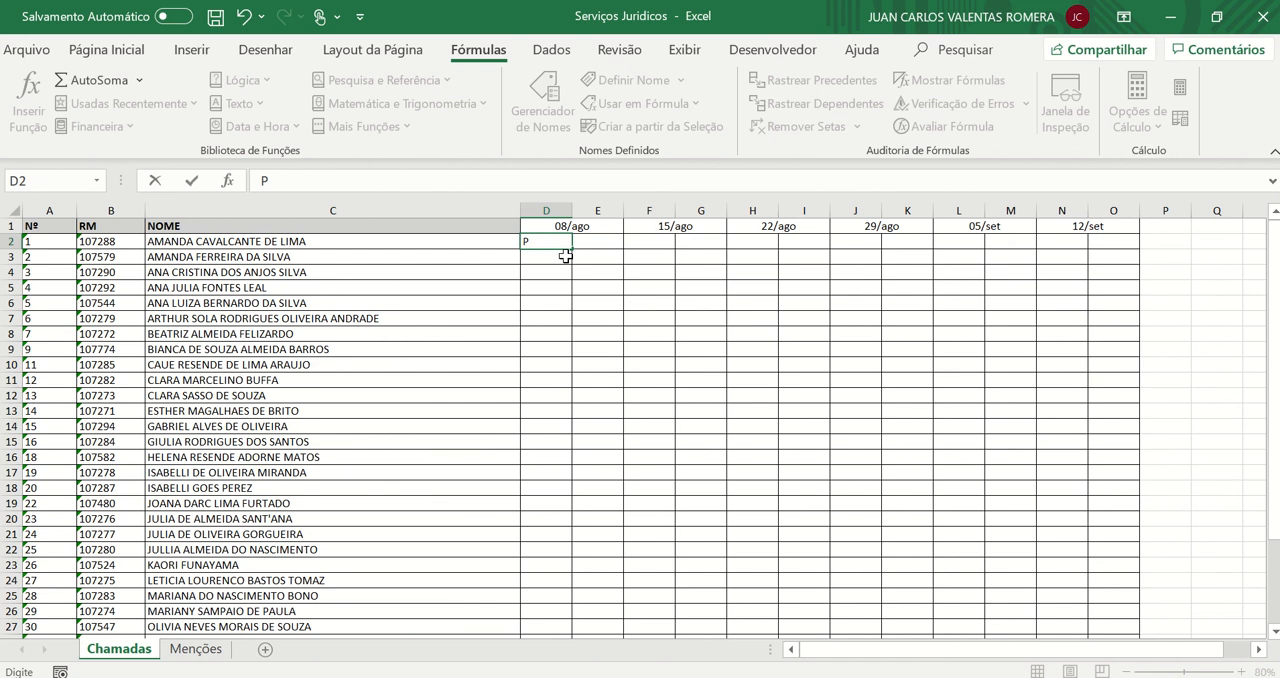
key("Tab")
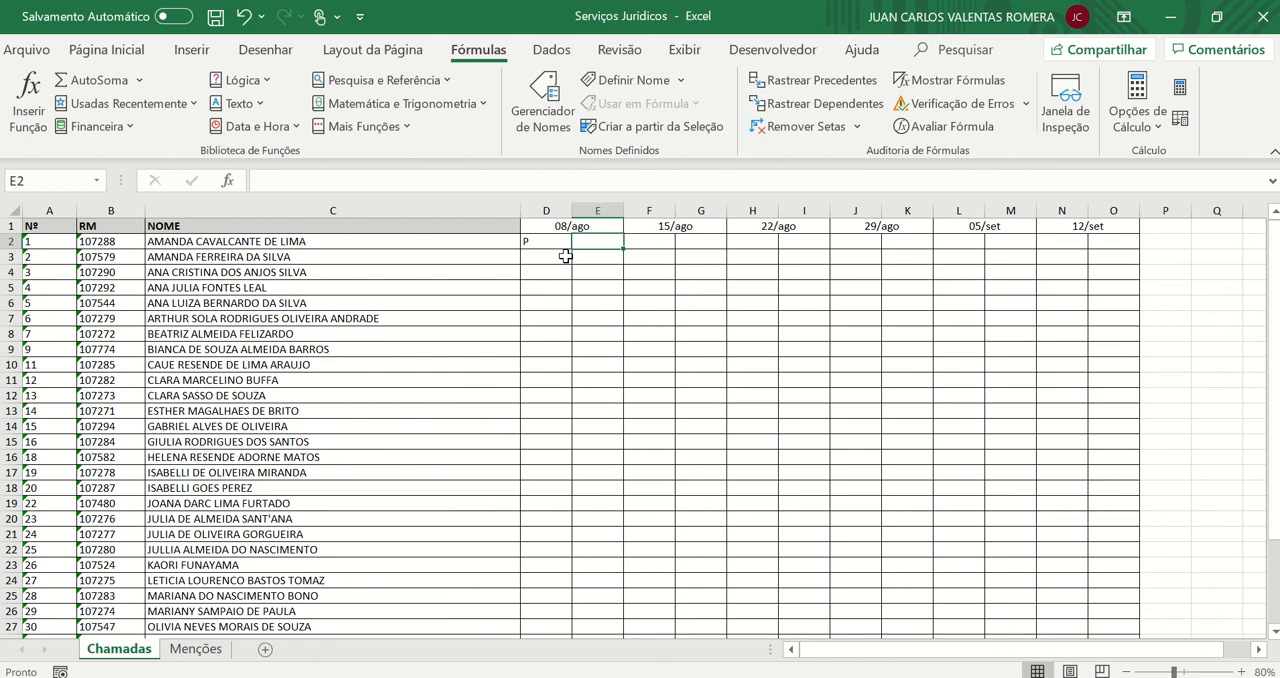
left_click(552, 245)
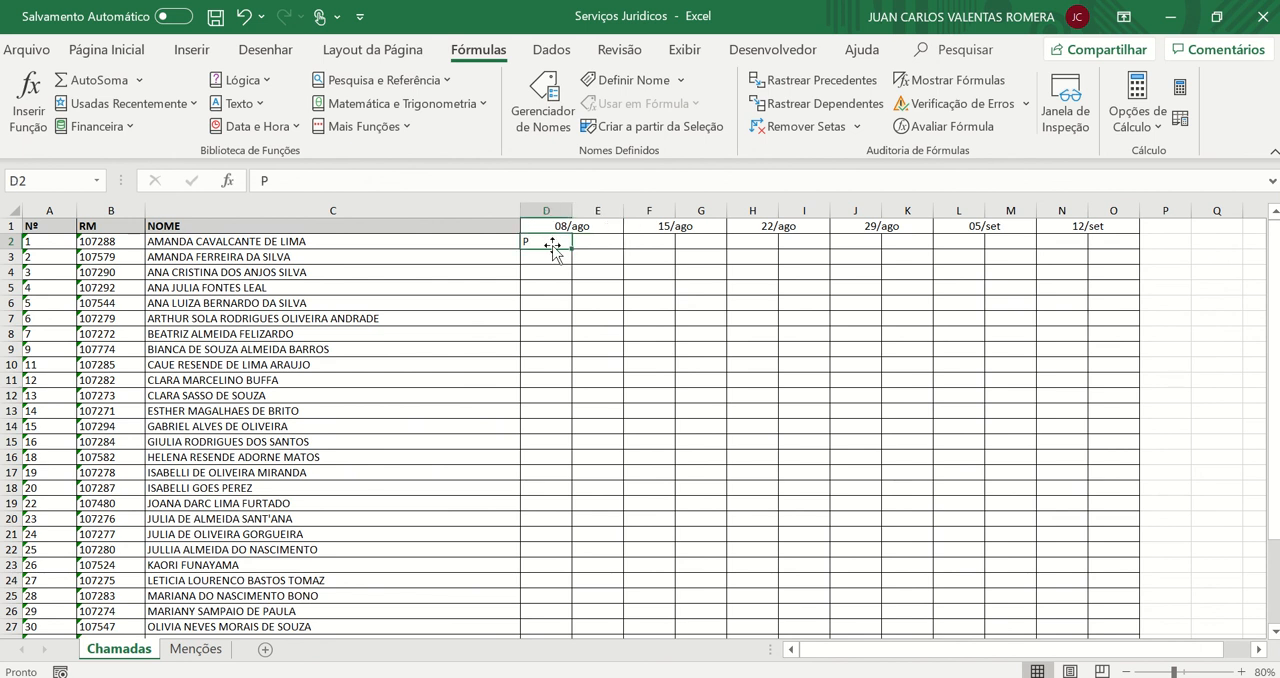
key("Delete")
Record F for the second student in both 08/ago cells, D3 and E3
key("Down")
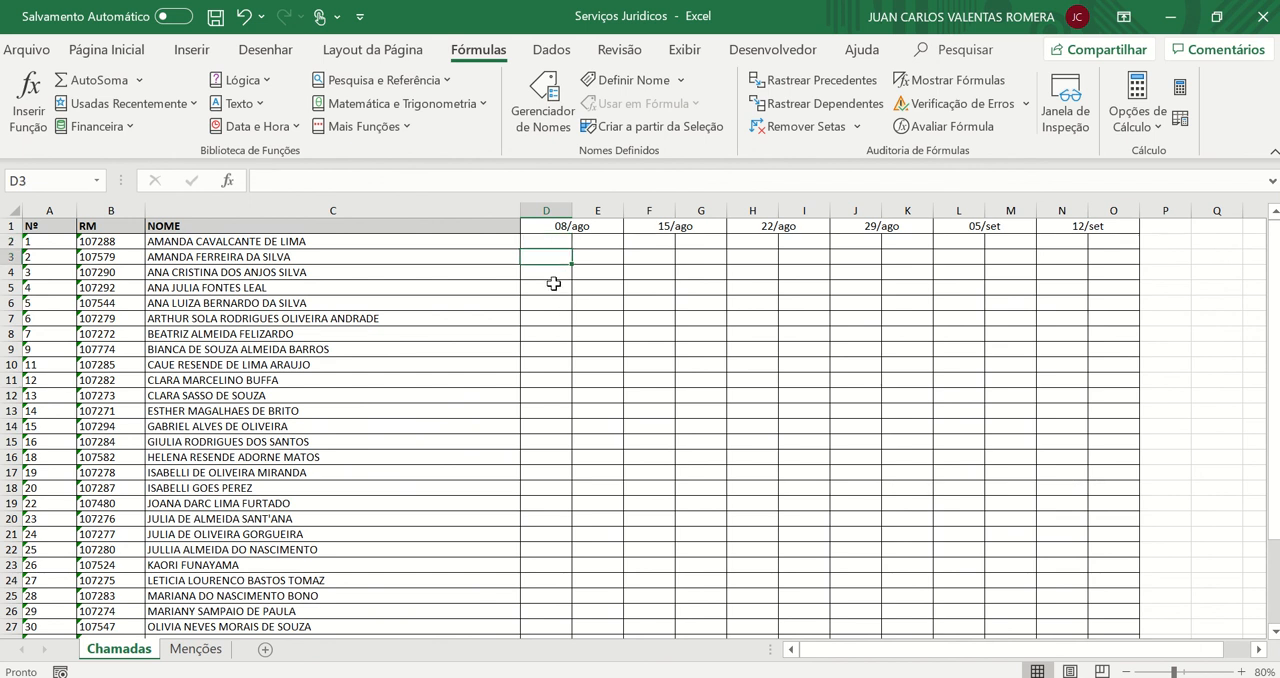
type("F")
left_click(553, 284)
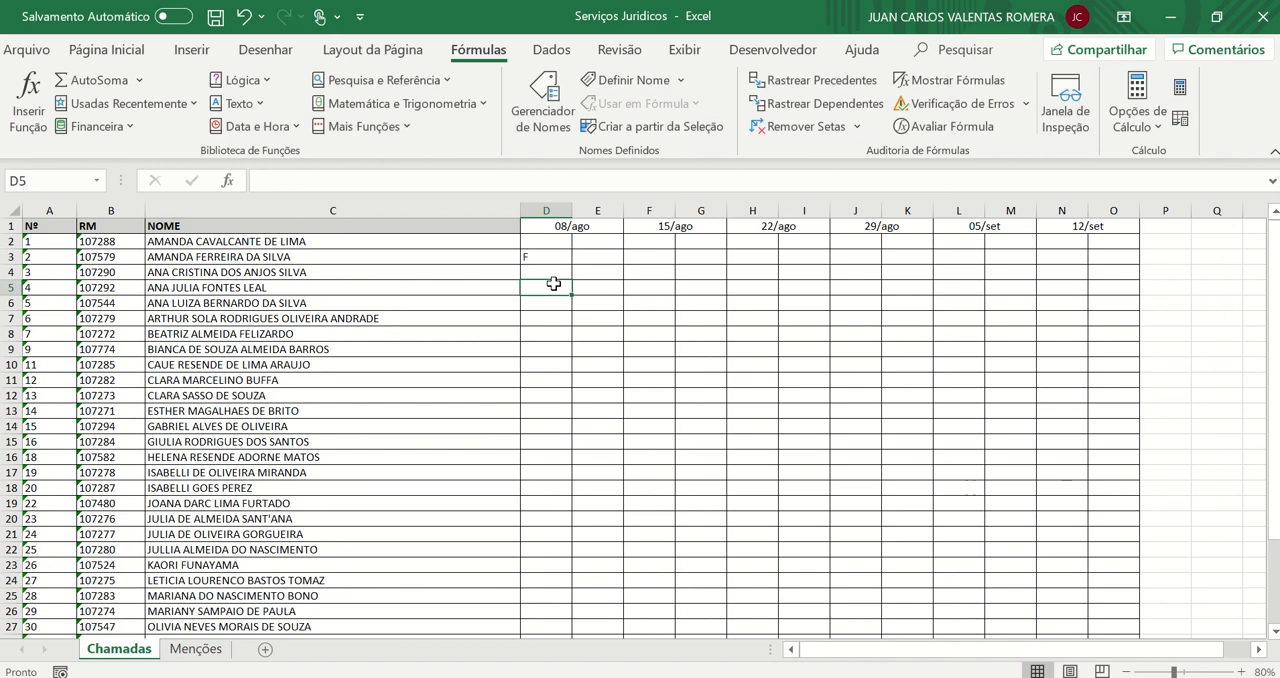
left_click(590, 258)
type("F")
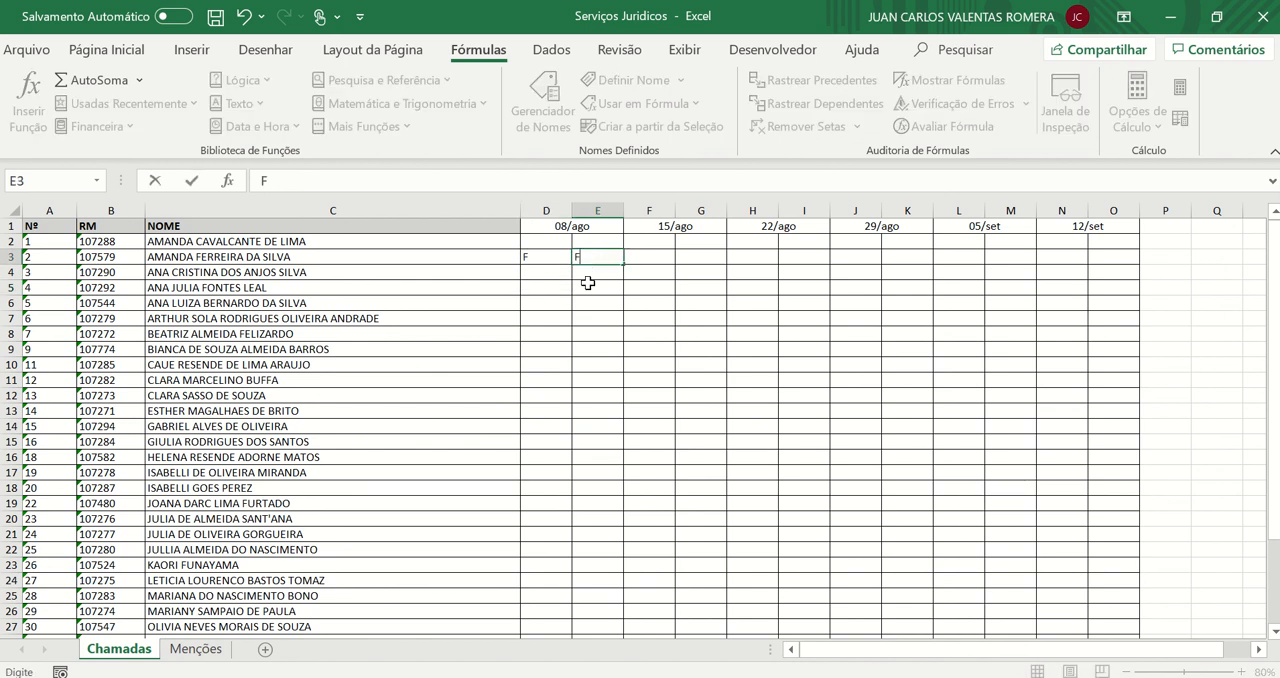
left_click(645, 273)
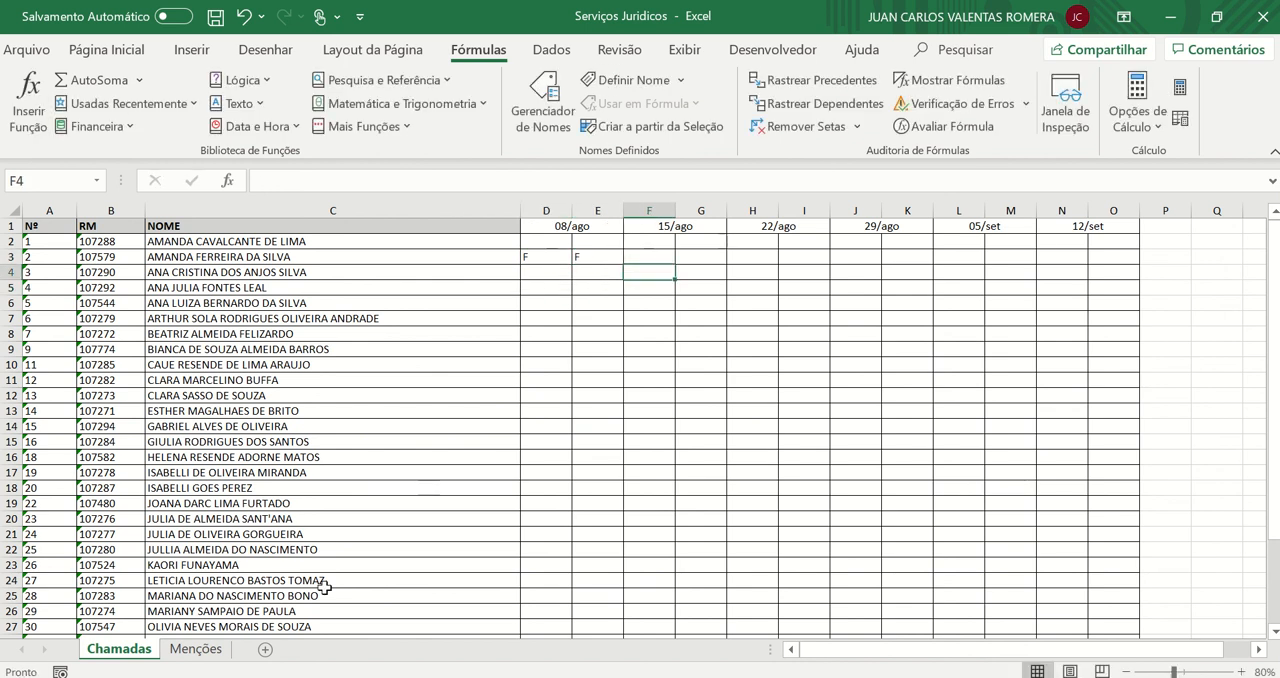
Try counting the second student's absences in P3 with =CONT.SE(D3:P3;"F") and dismiss the circular reference warning
left_click(1160, 258)
type("=cont.se")
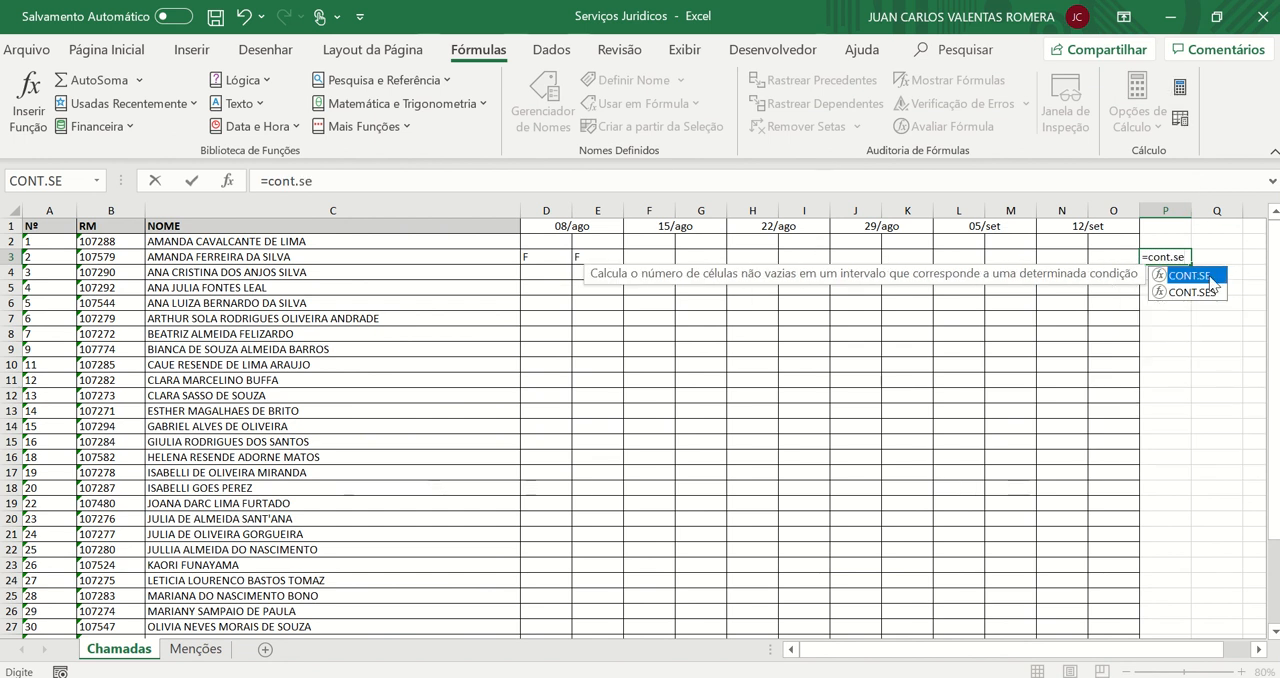
double_click(1195, 276)
left_click_drag(545, 258, 1145, 257)
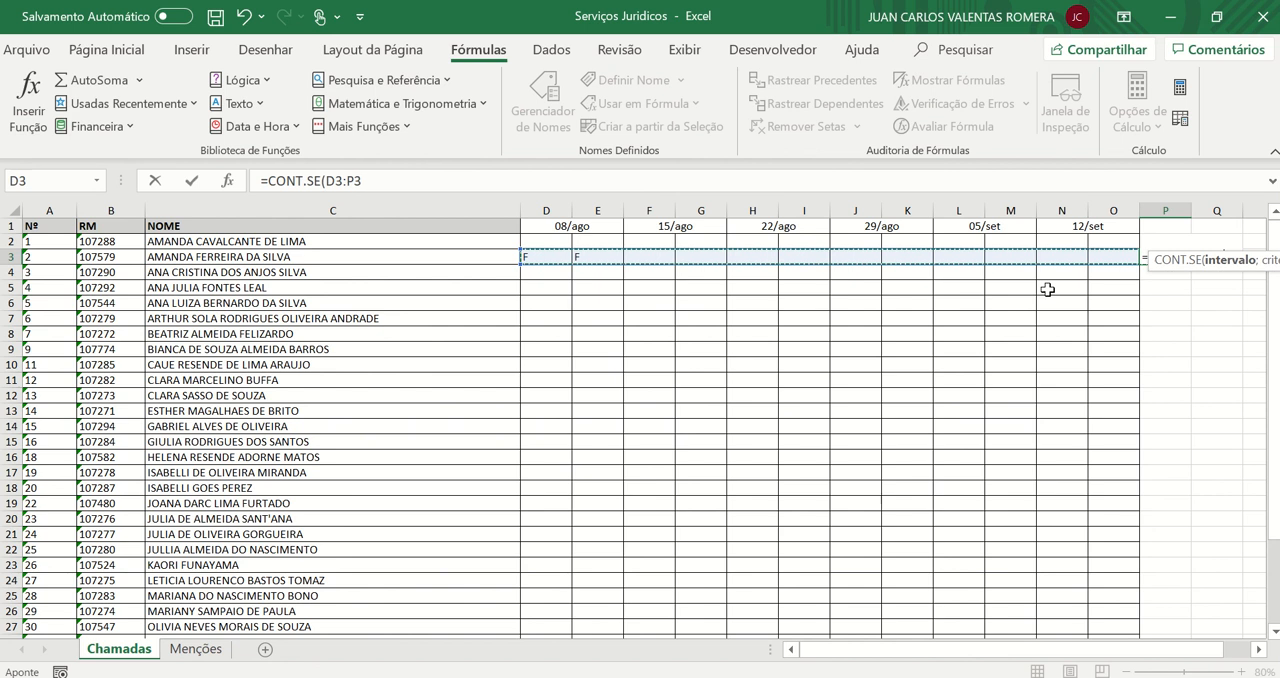
type(";\"")
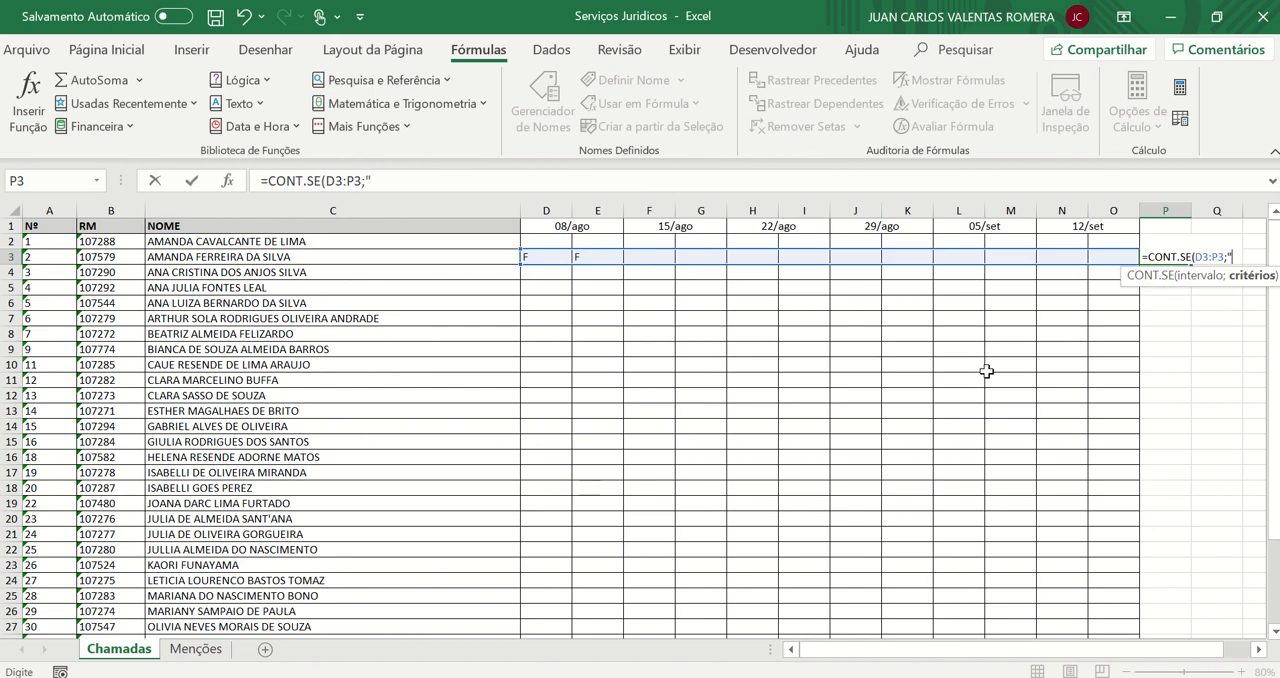
type("F\"")
key("Return")
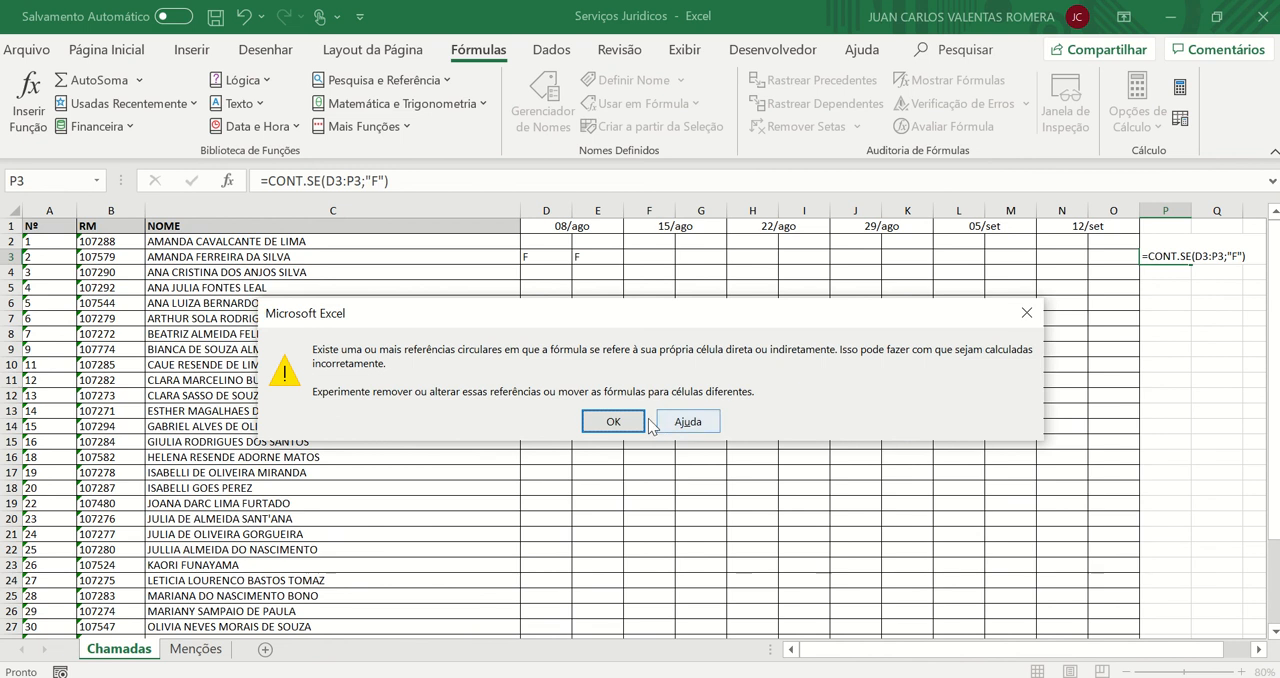
left_click(622, 421)
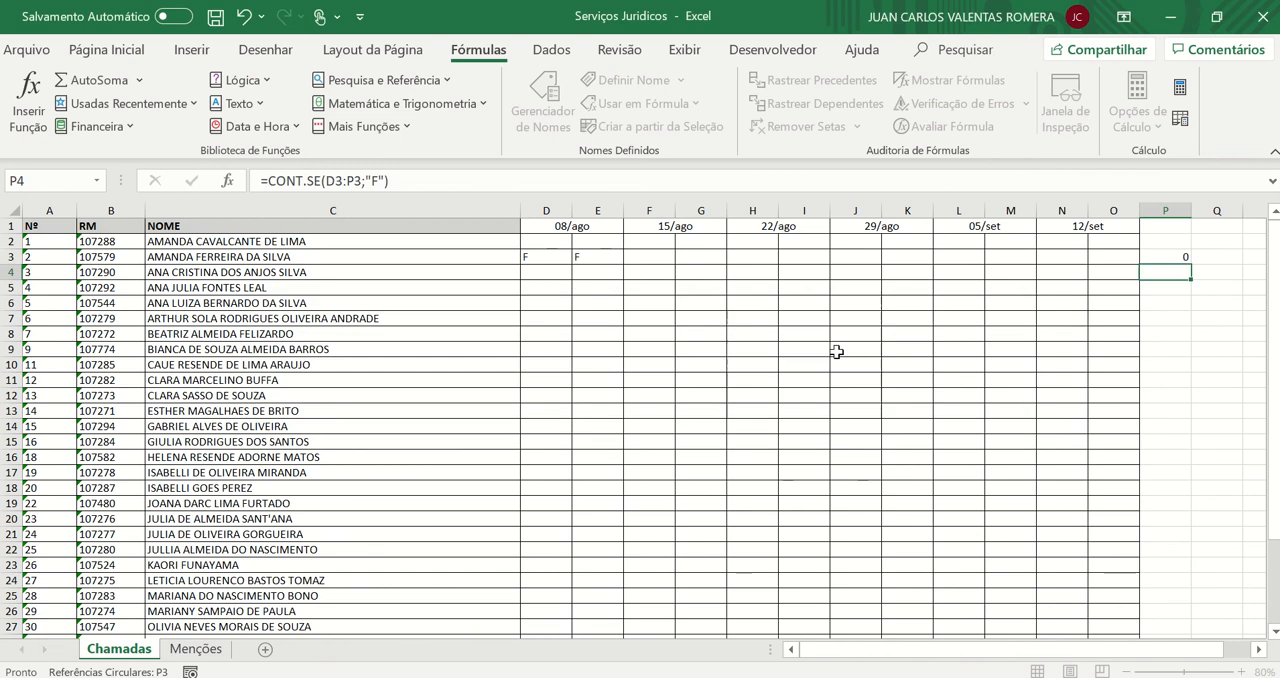
Check the absence formula in P3 and try re-entering its "F" criterion
double_click(1162, 255)
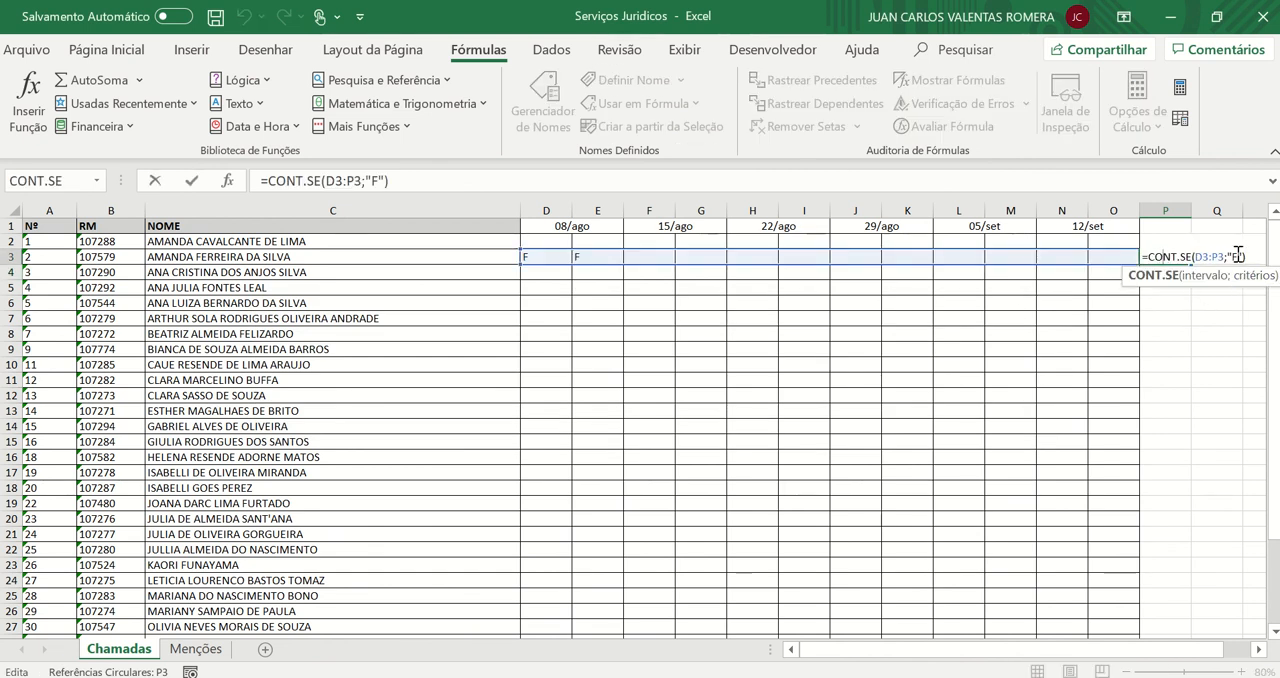
key("Return")
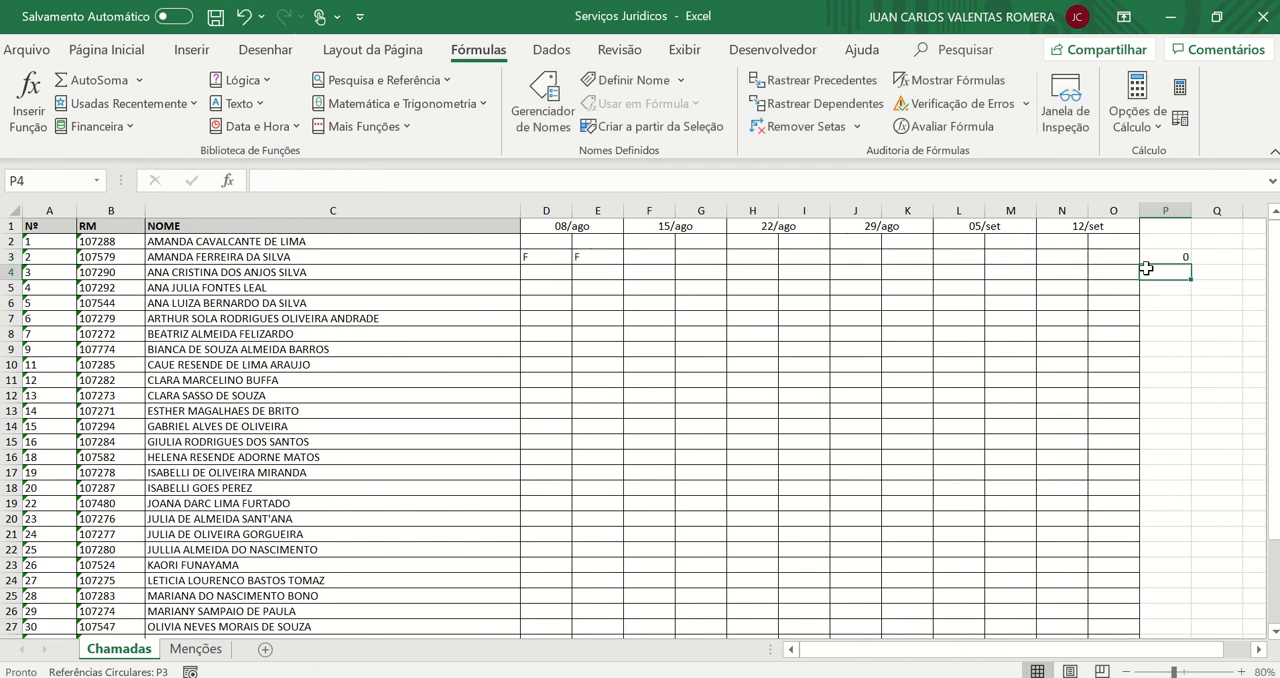
left_click(548, 258)
left_click(1163, 257)
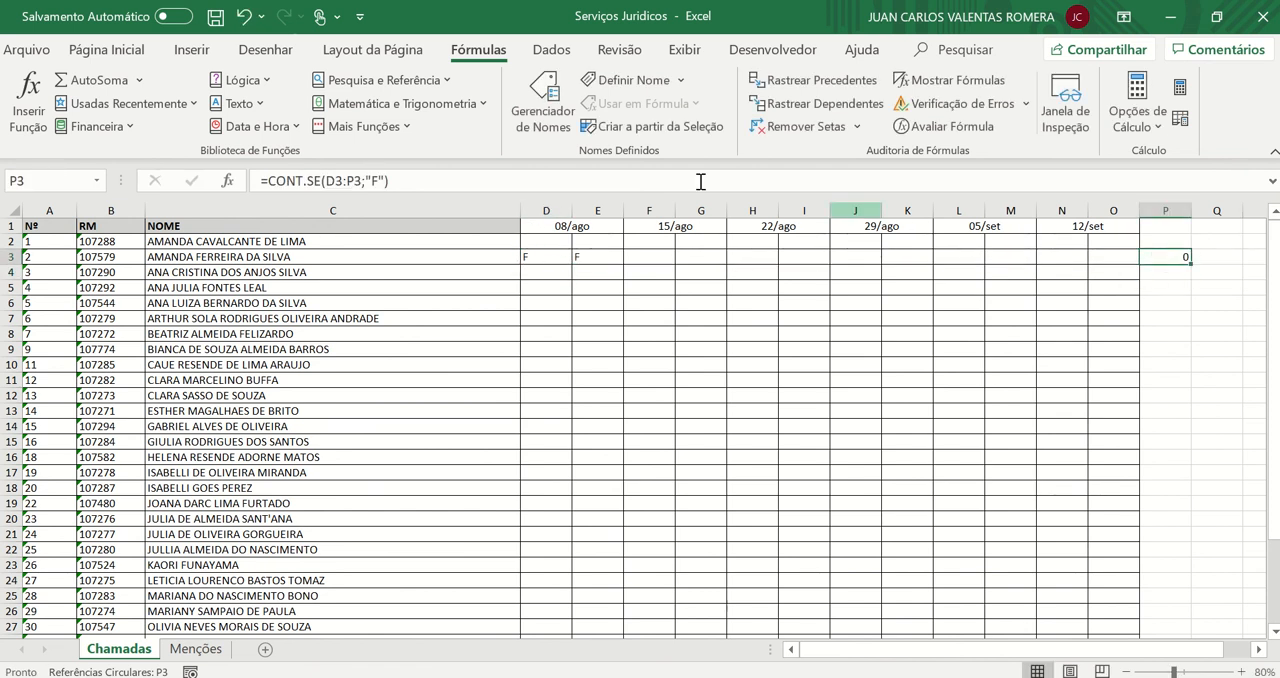
left_click(380, 181)
key("BackSpace")
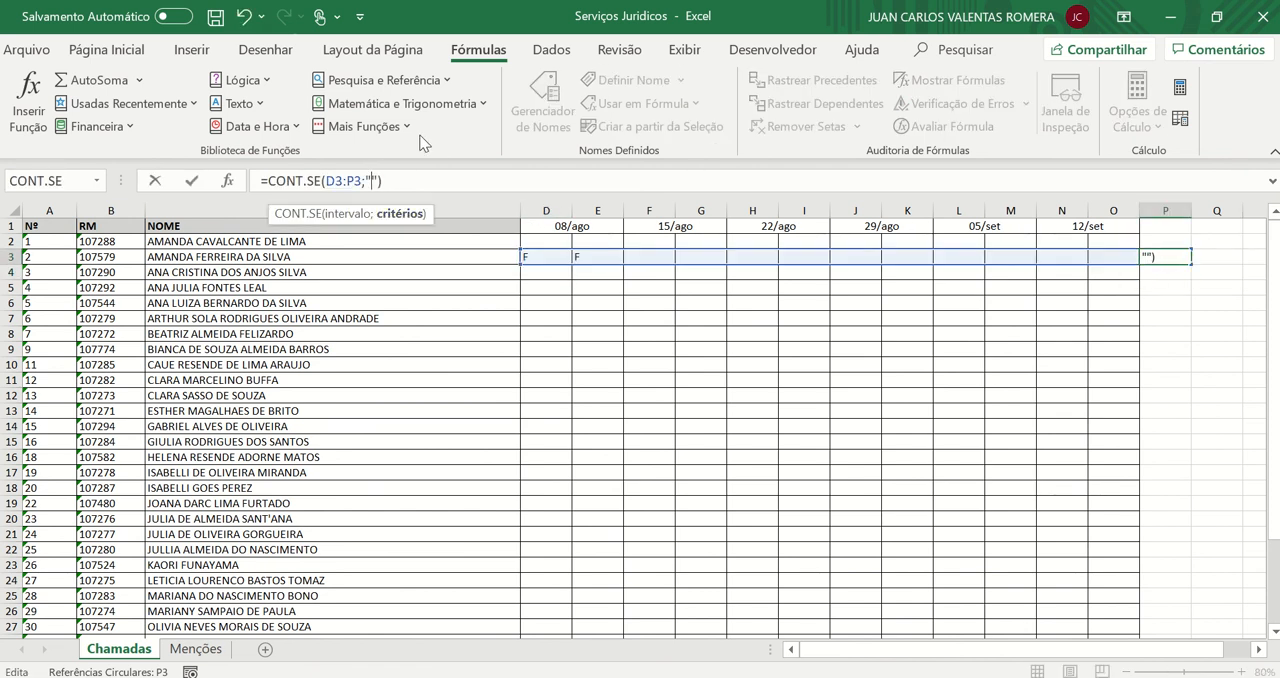
key("Return")
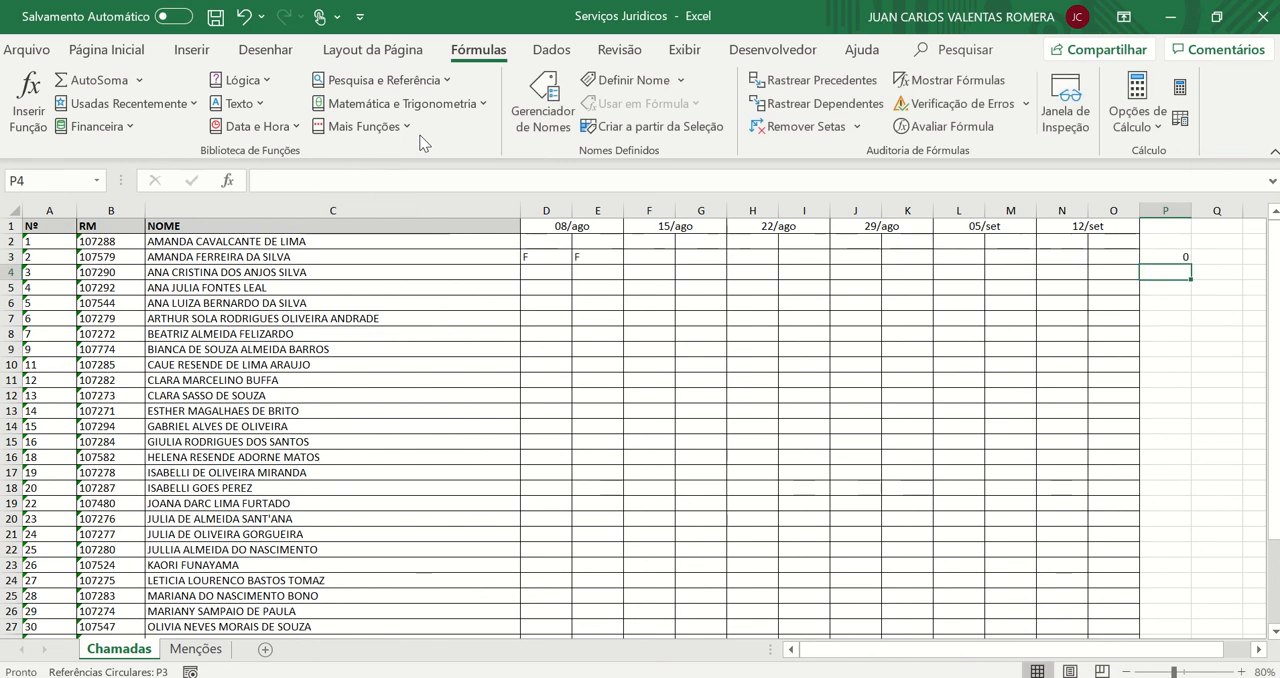
Strip the old arguments from the P3 formula and start the CONT.SE function again
double_click(1172, 258)
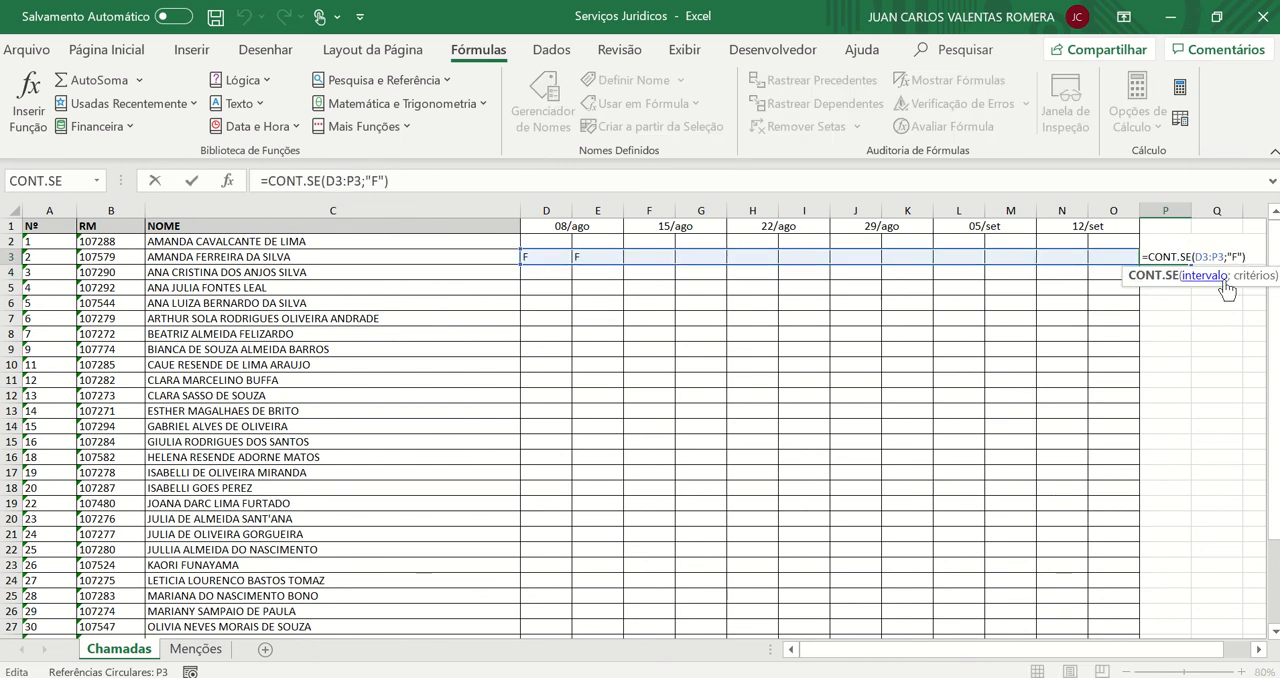
left_click_drag(1244, 257, 1170, 258)
key("BackSpace")
type("T")
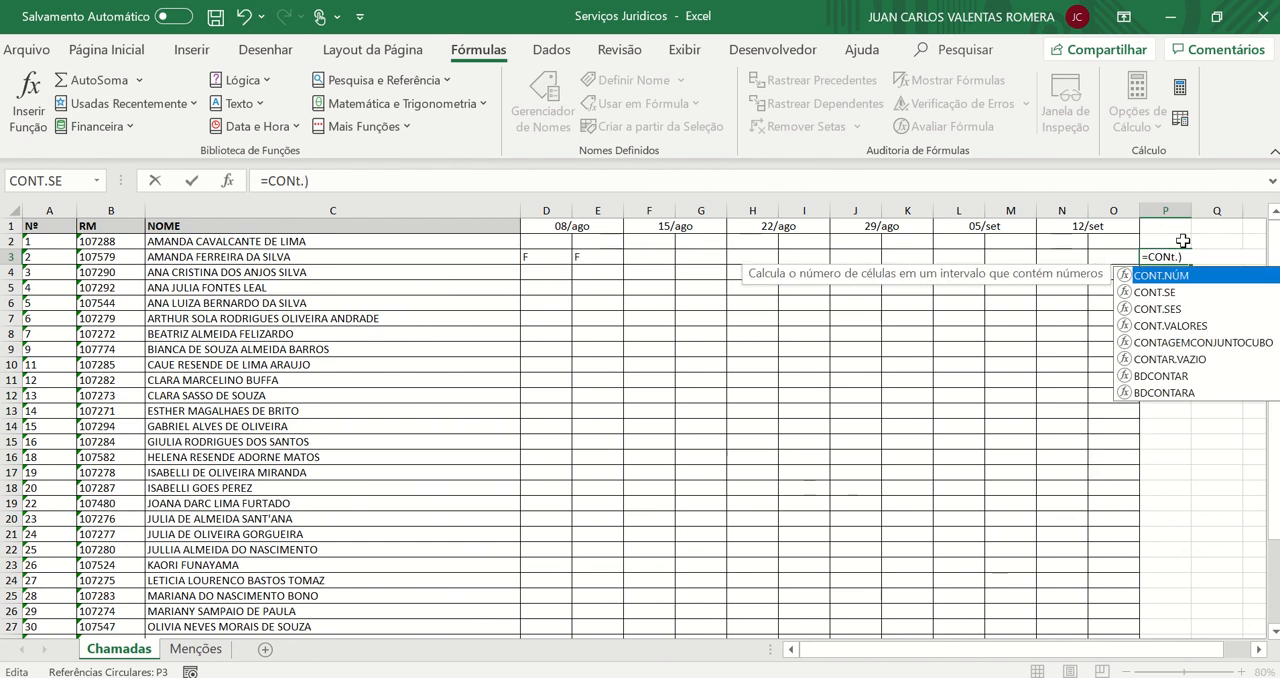
key("BackSpace")
type("T.se")
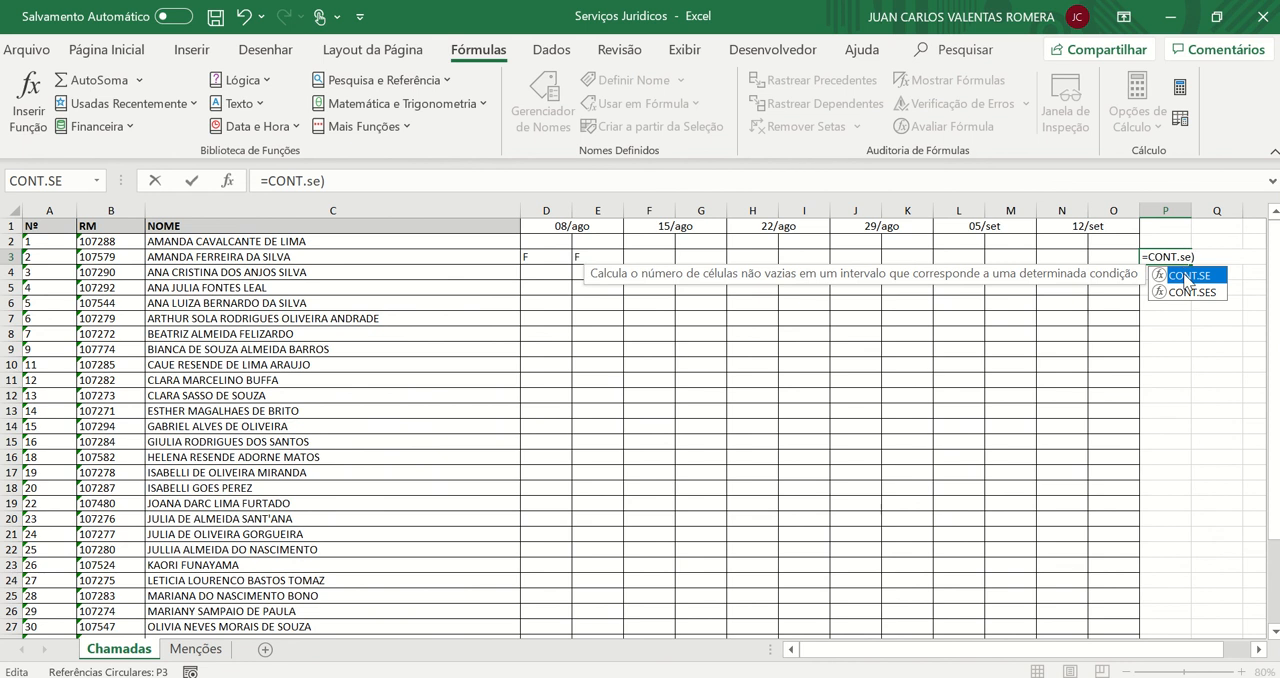
double_click(1187, 275)
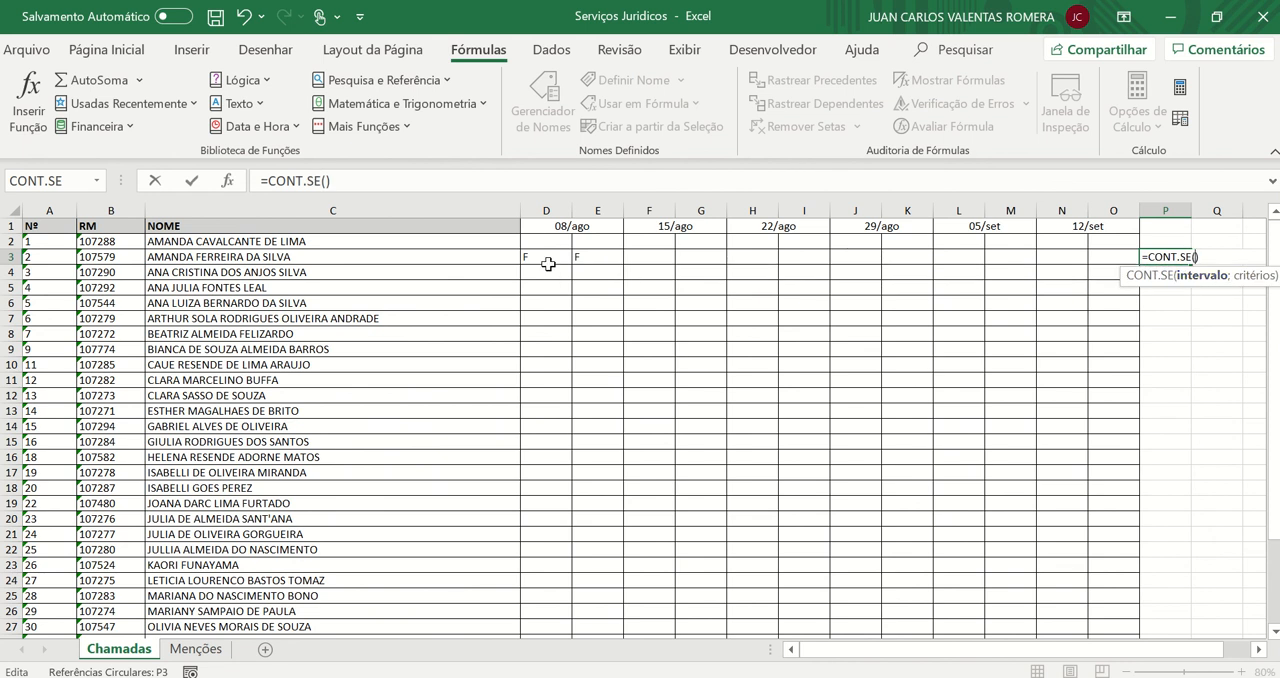
Give the P3 CONT.SE formula the range D3:O3 and the criterion "F", with a single closing parenthesis
left_click_drag(543, 262, 1135, 255)
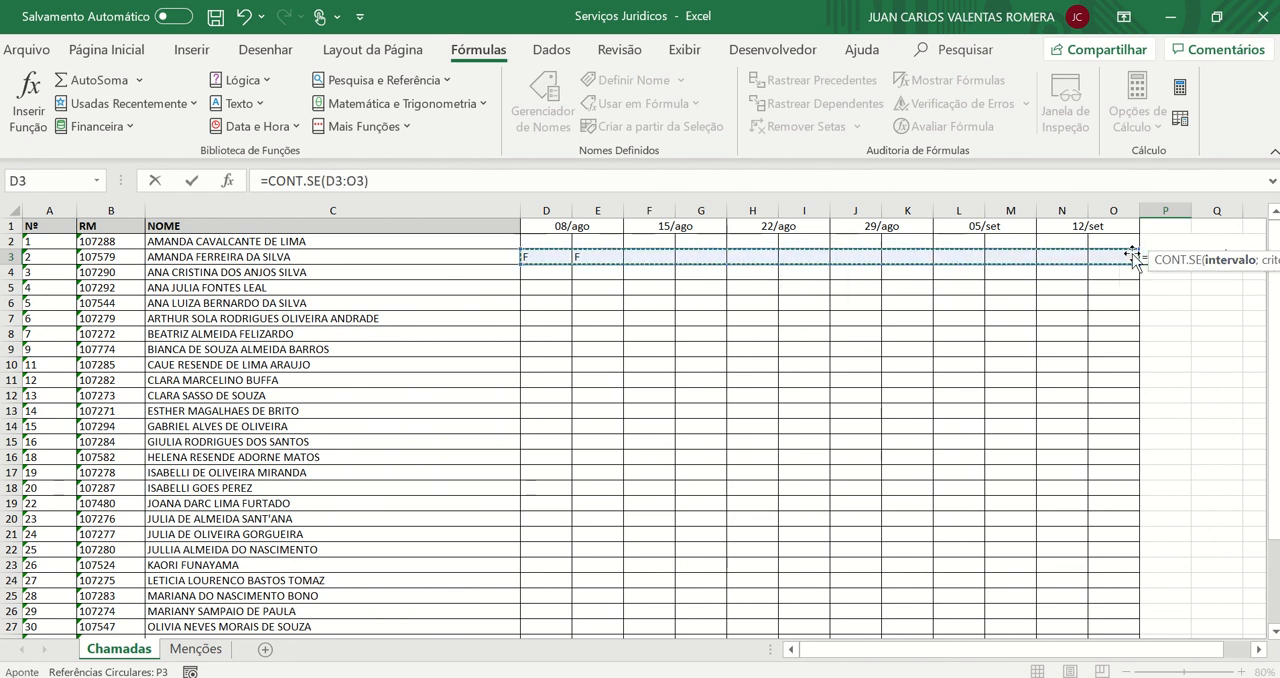
type(";\"F\"")
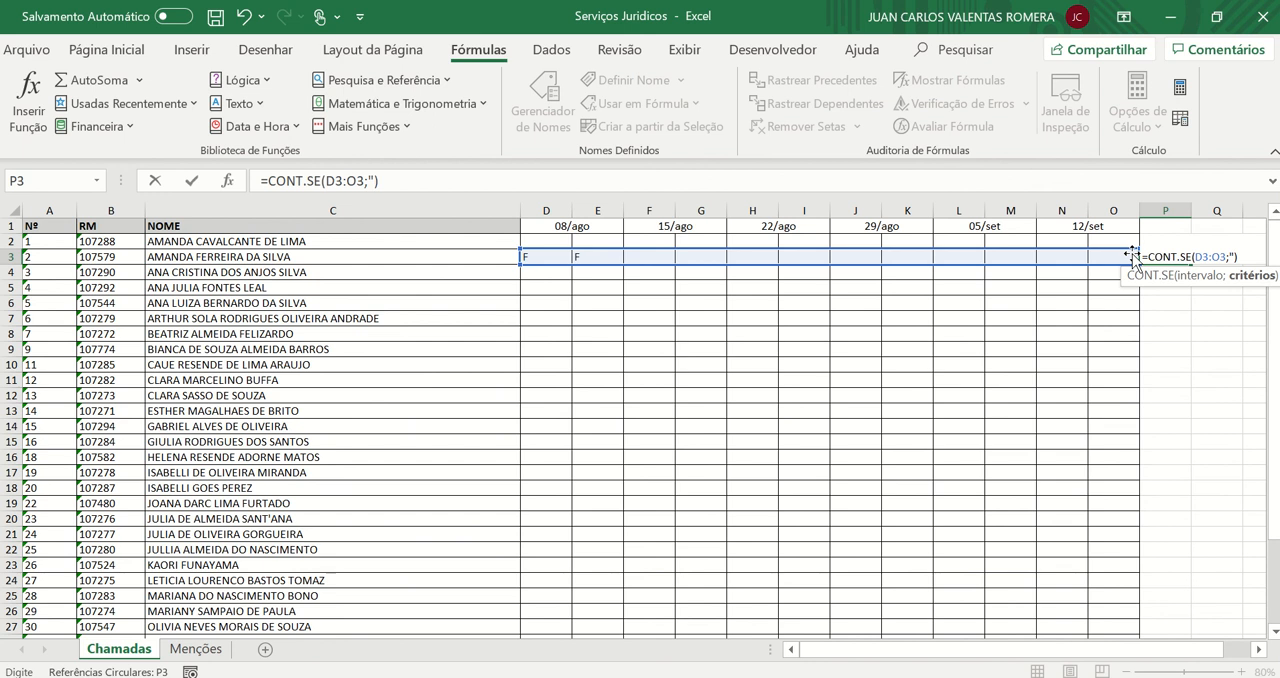
type(")")
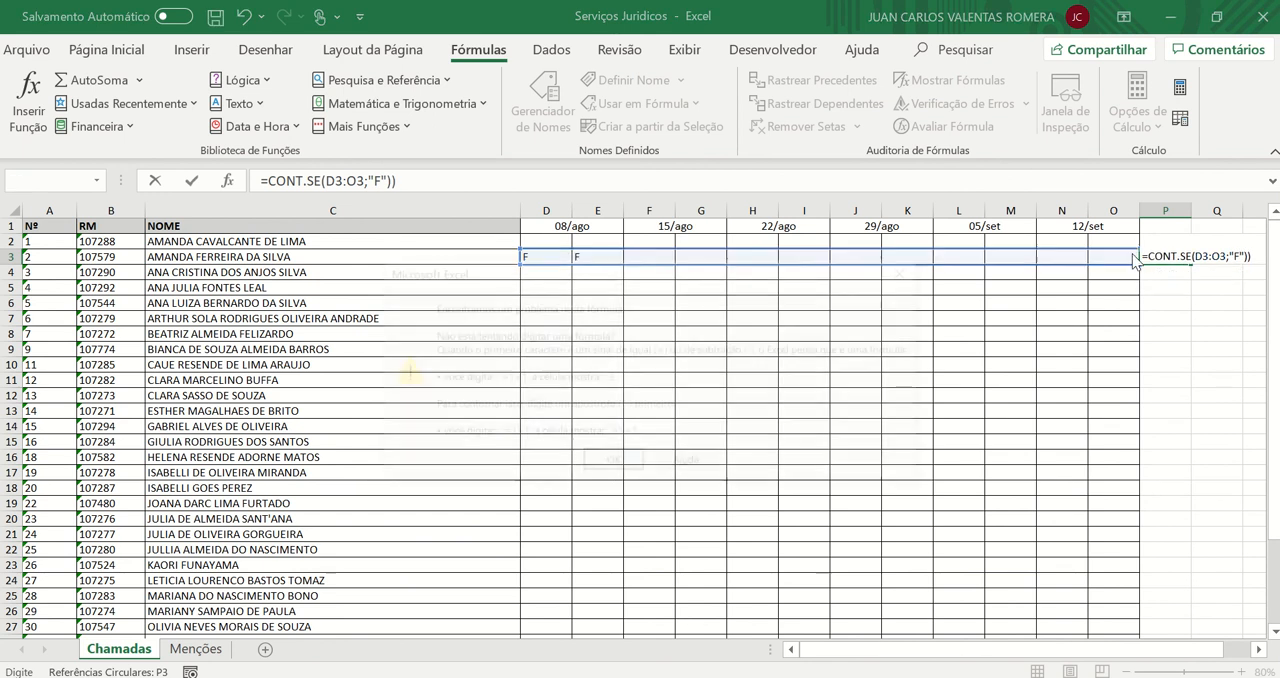
key("Return")
left_click(605, 465)
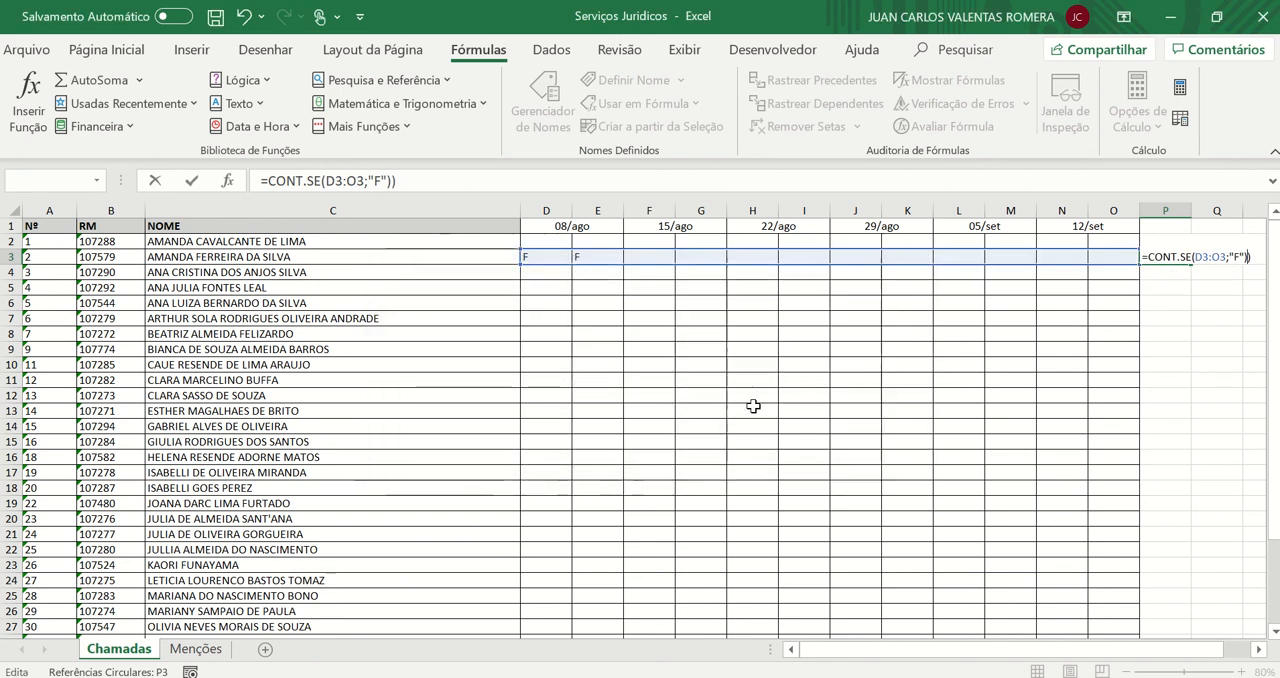
key("BackSpace")
key("Return")
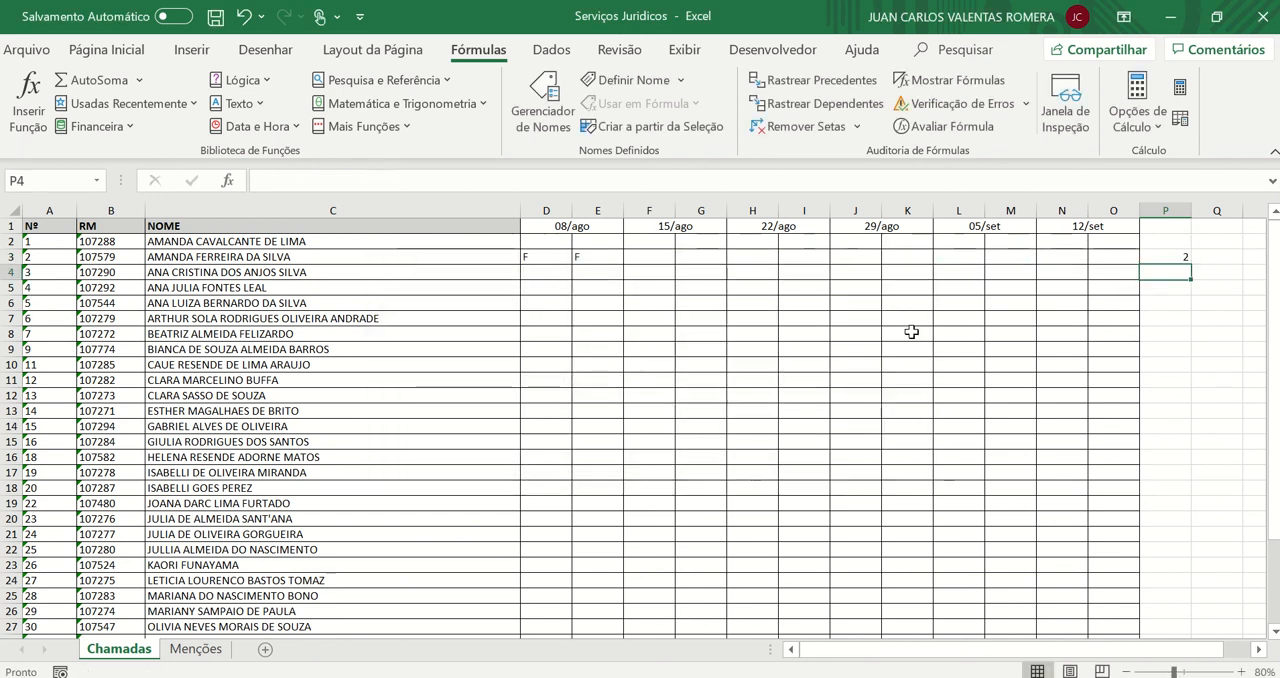
Enter the header "faltas" in P1 above the absence count
left_click(1162, 259)
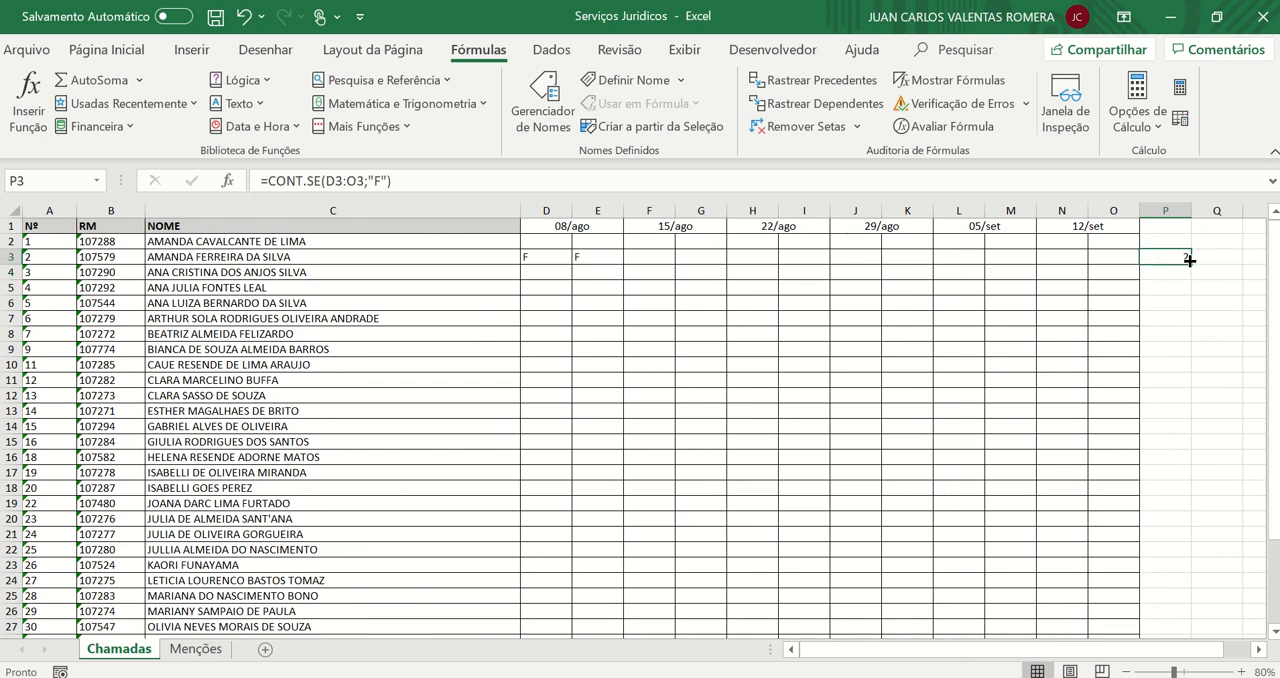
left_click(1165, 227)
type("f")
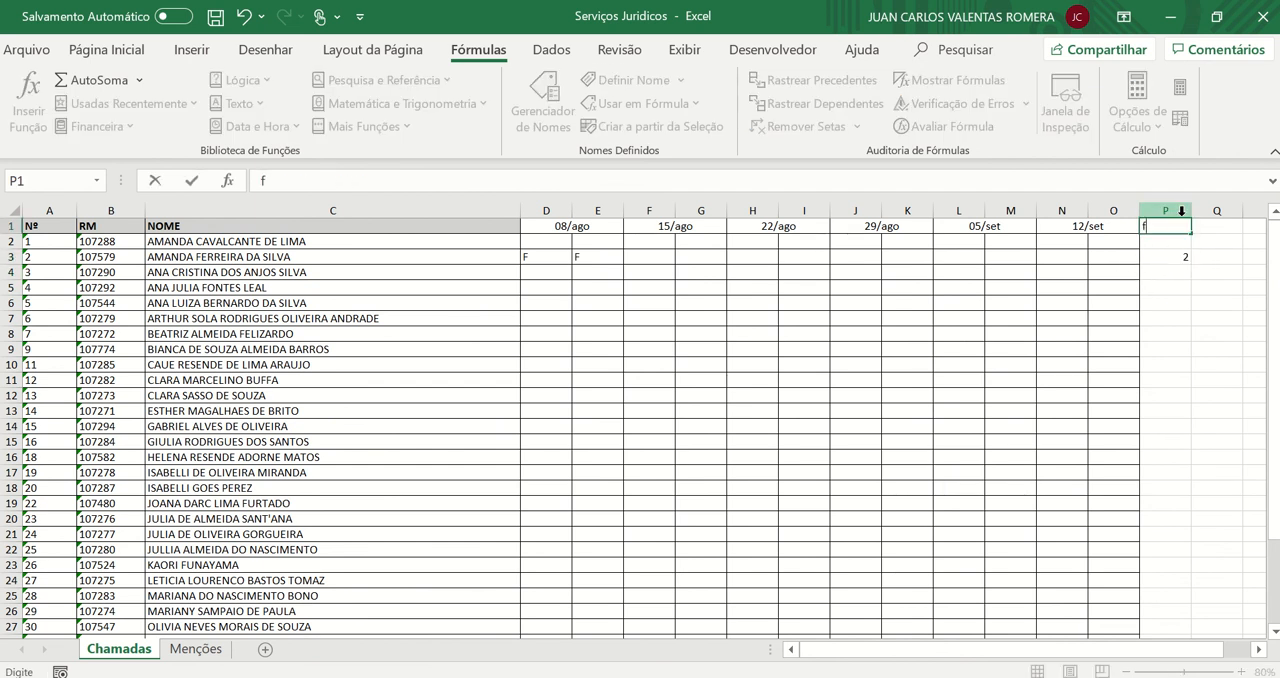
type("altas")
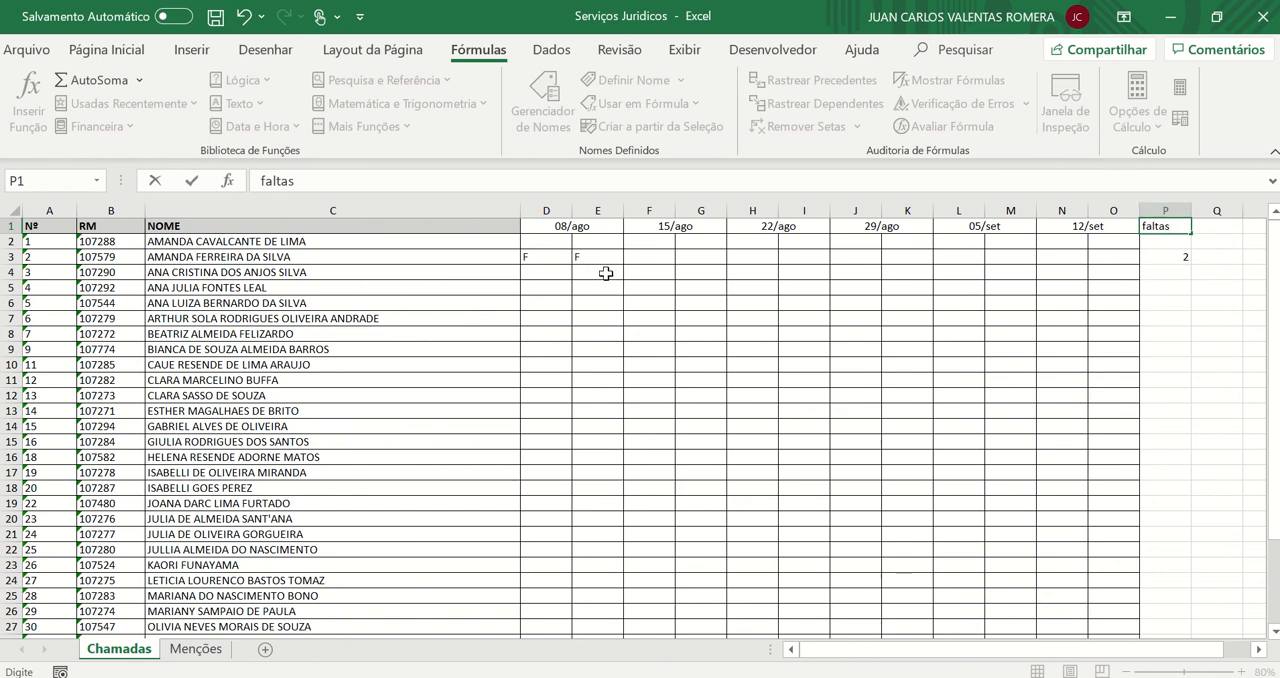
Try marking the first student P in D2 again and remove the mark
left_click(548, 241)
type("P")
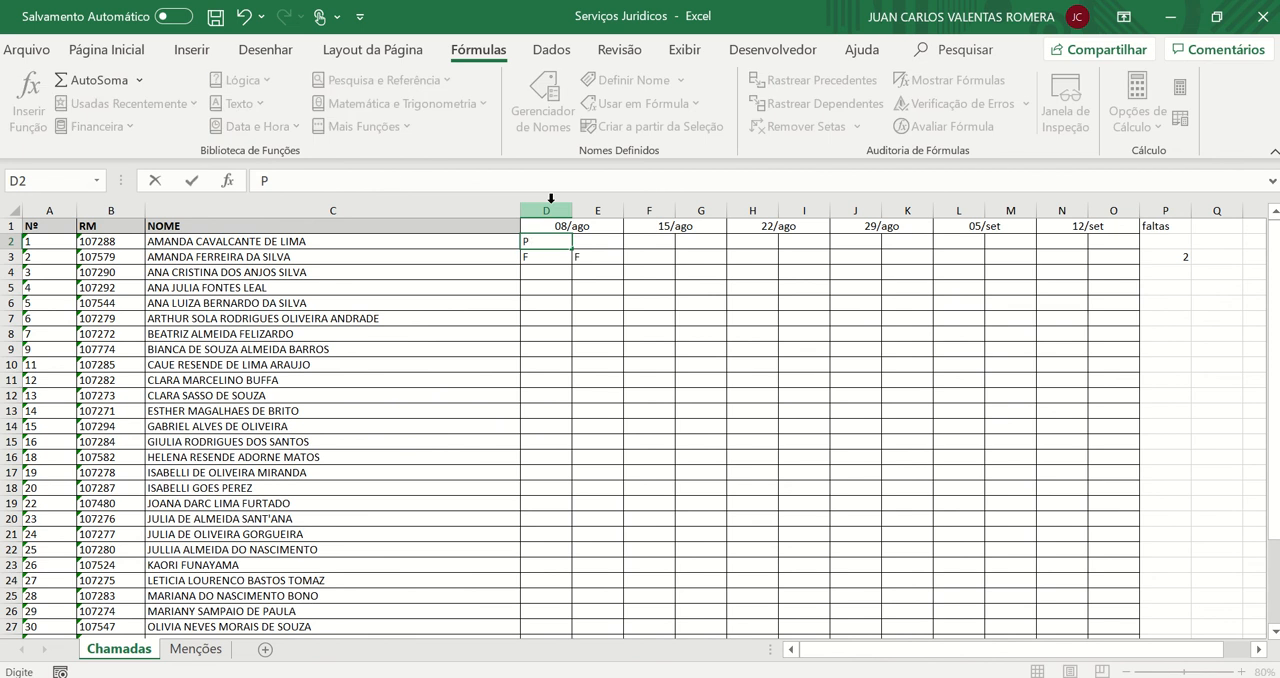
key("BackSpace")
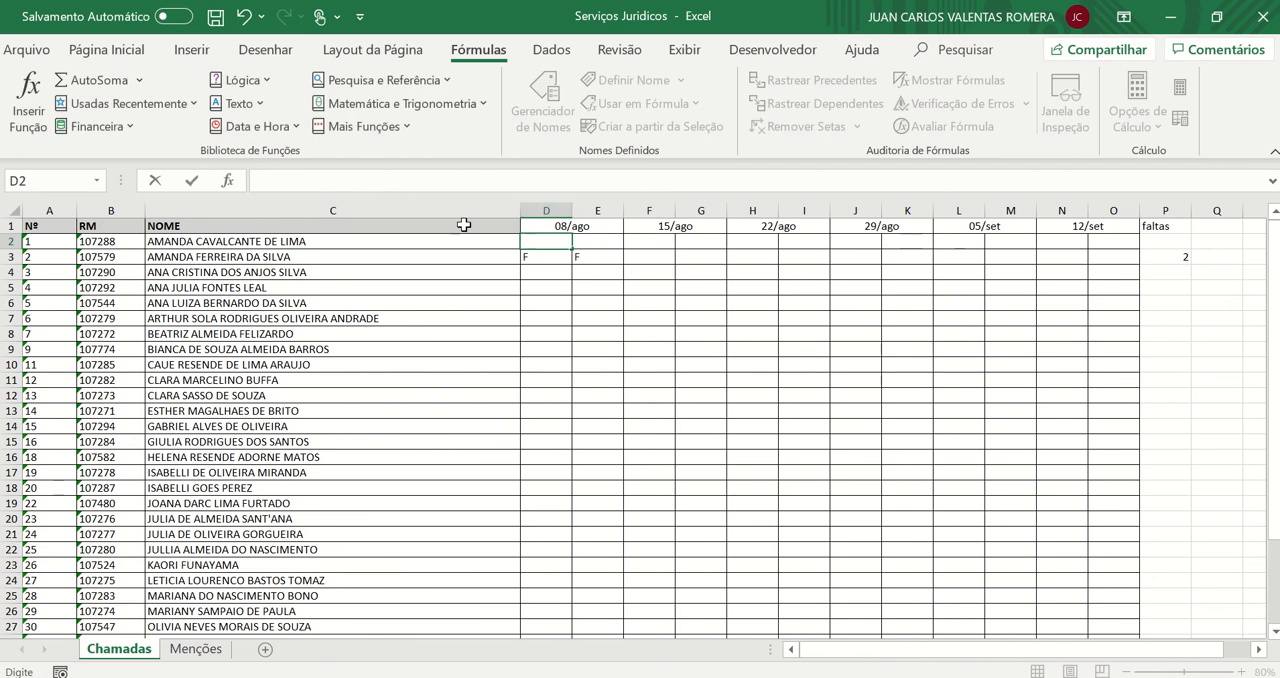
left_click(558, 272)
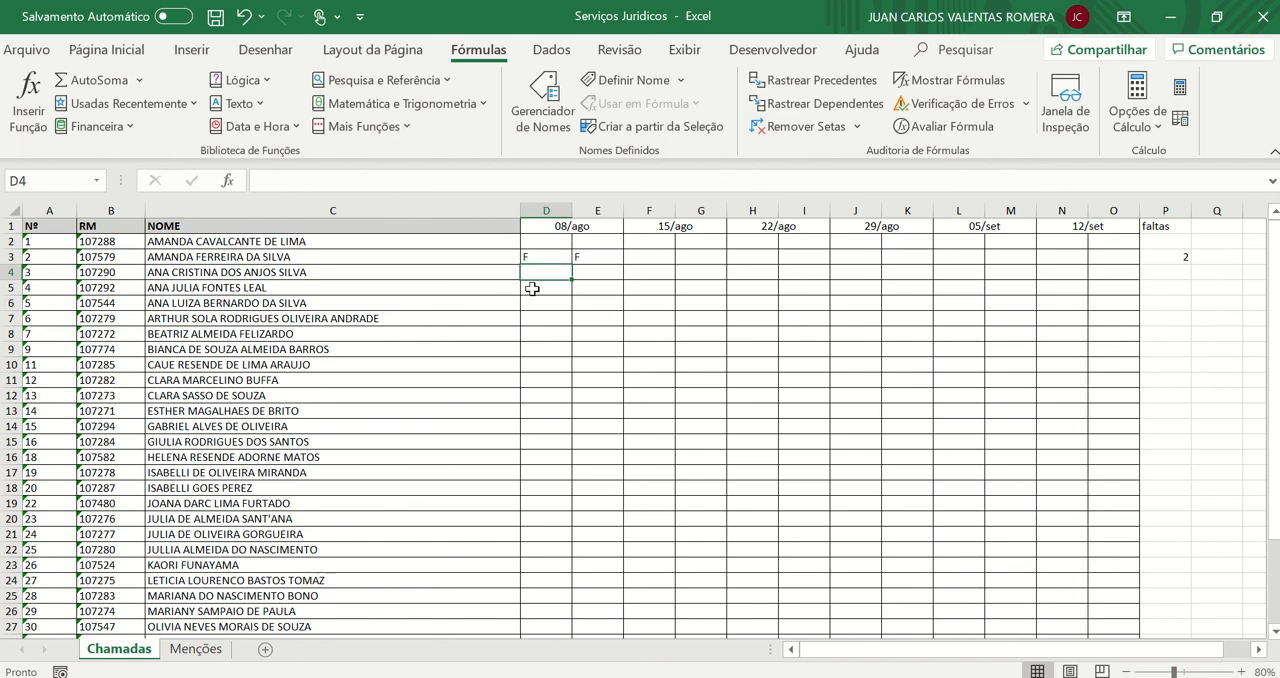
Examine the absence formula in P3, then the Vistos header and the CONT.SE formula in L2 on the Menções sheet
left_click(1182, 256)
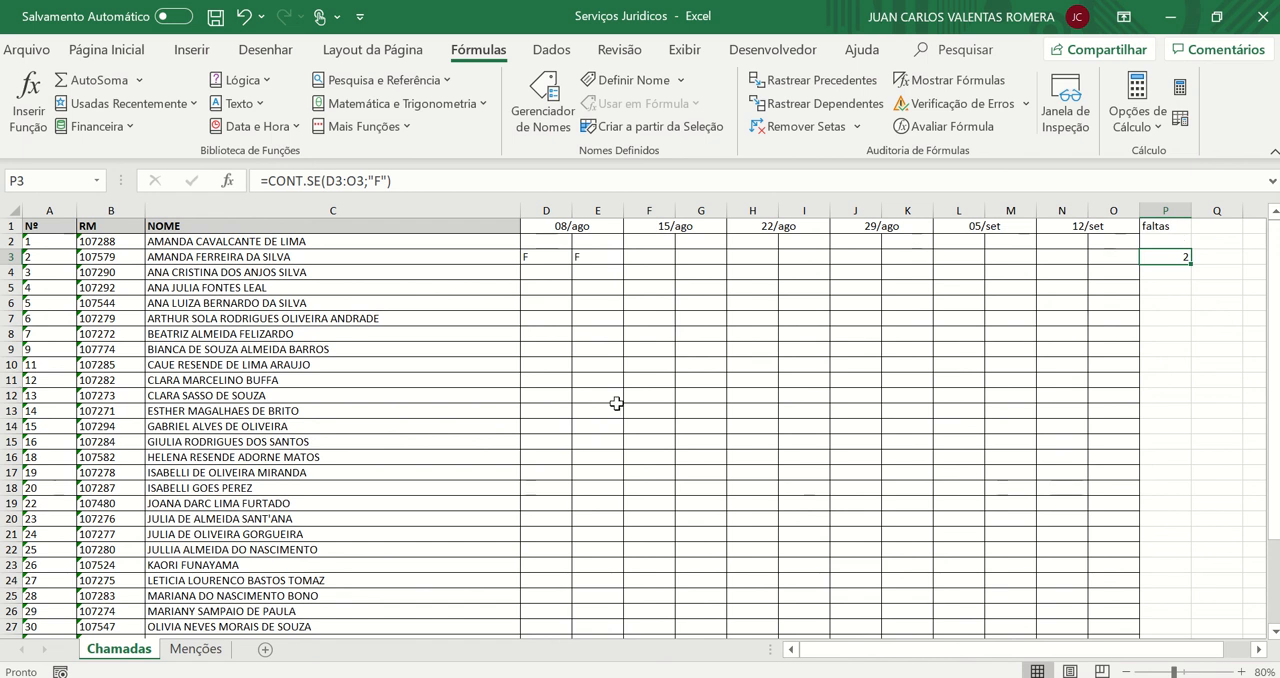
left_click(193, 651)
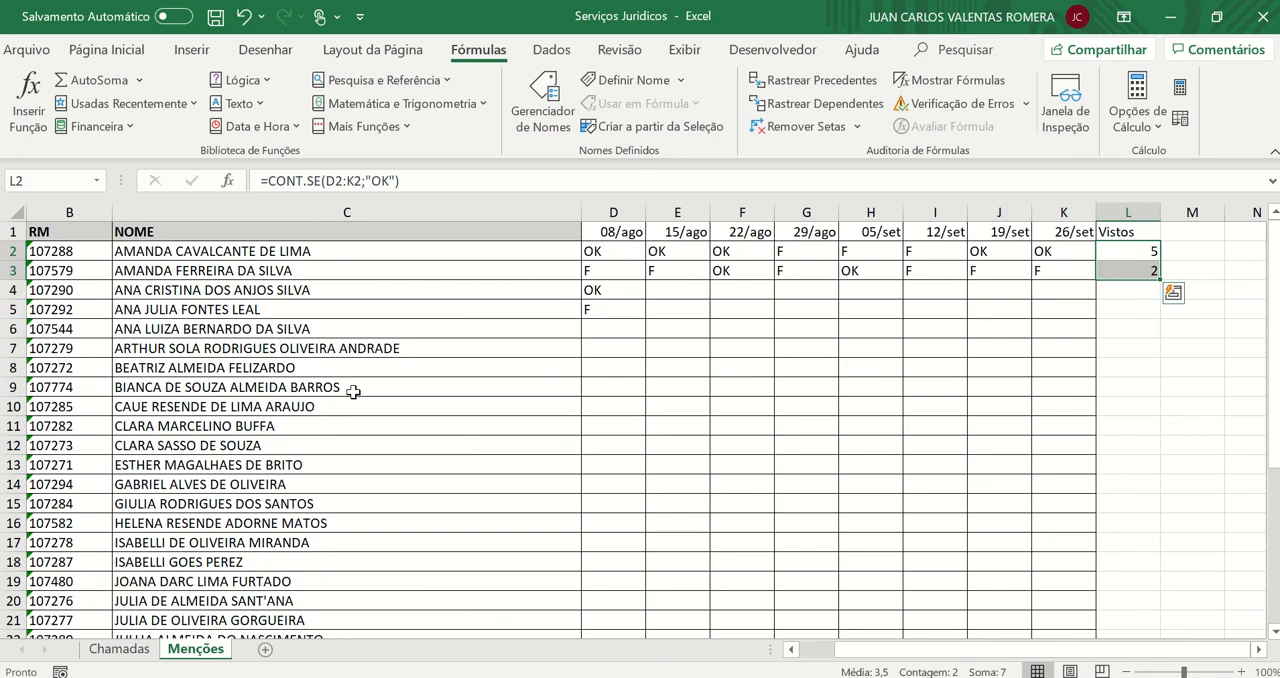
left_click(1137, 236)
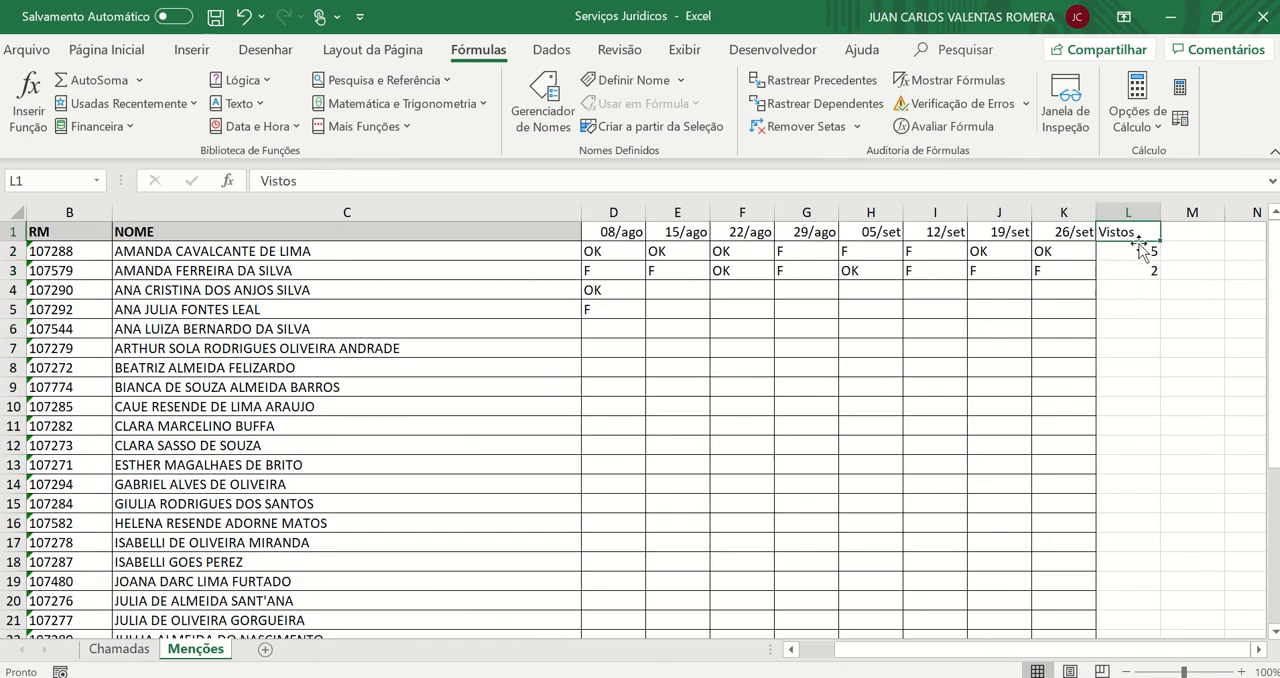
double_click(1140, 251)
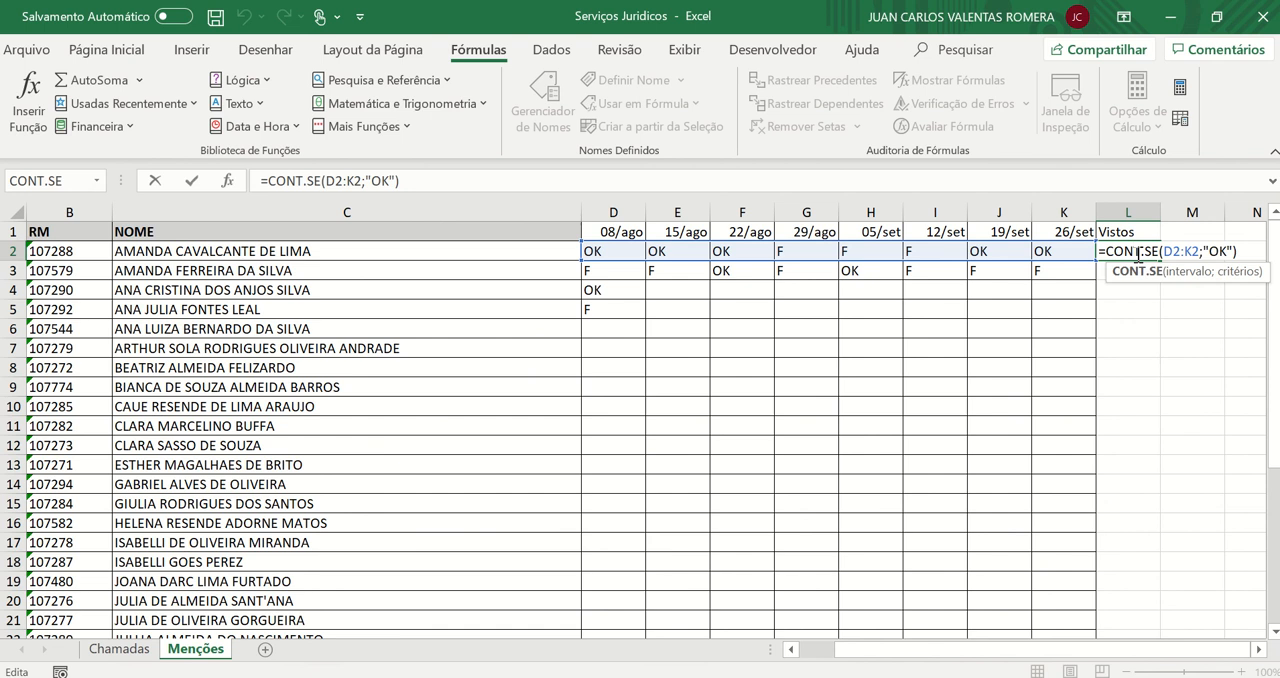